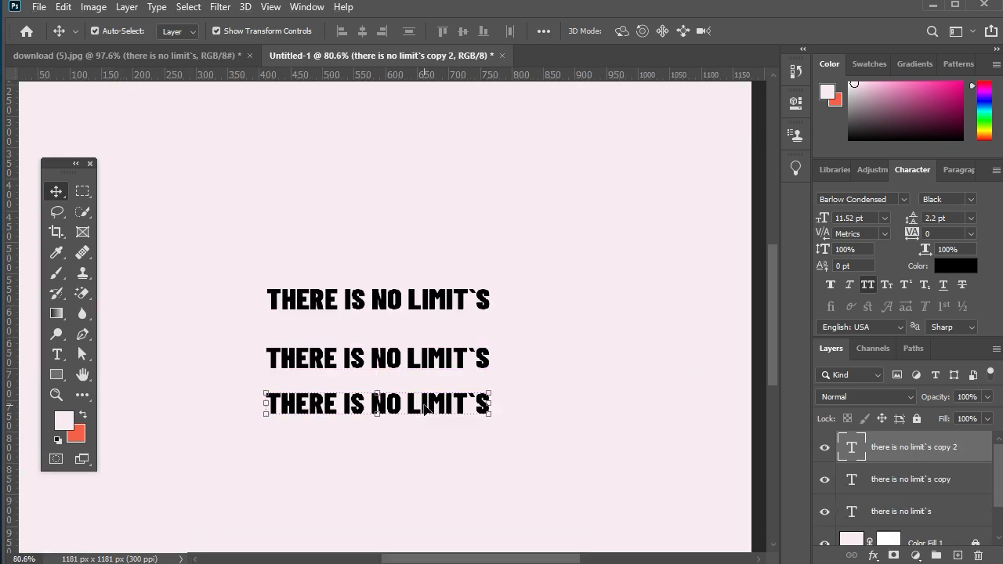
Step: Shorten the lowest of the three text lines to LIMIT`S by deleting THERE IS NO
key("t")
left_click(268, 404)
left_click_drag(270, 403, 266, 402)
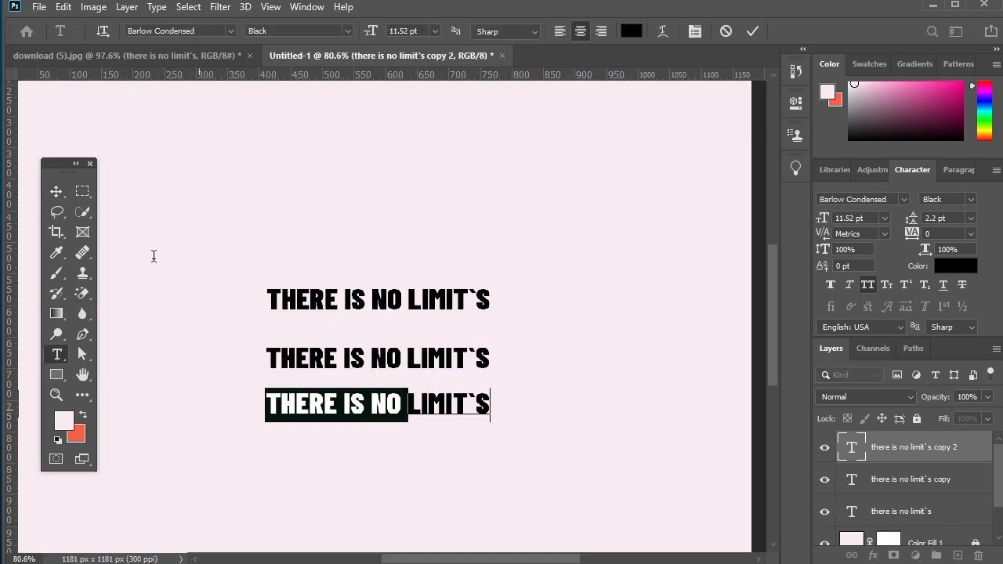
key("BackSpace")
Step: Reduce the middle text line to NO by deleting the words before and after it
key("ctrl")
left_click(404, 355, "ctrl")
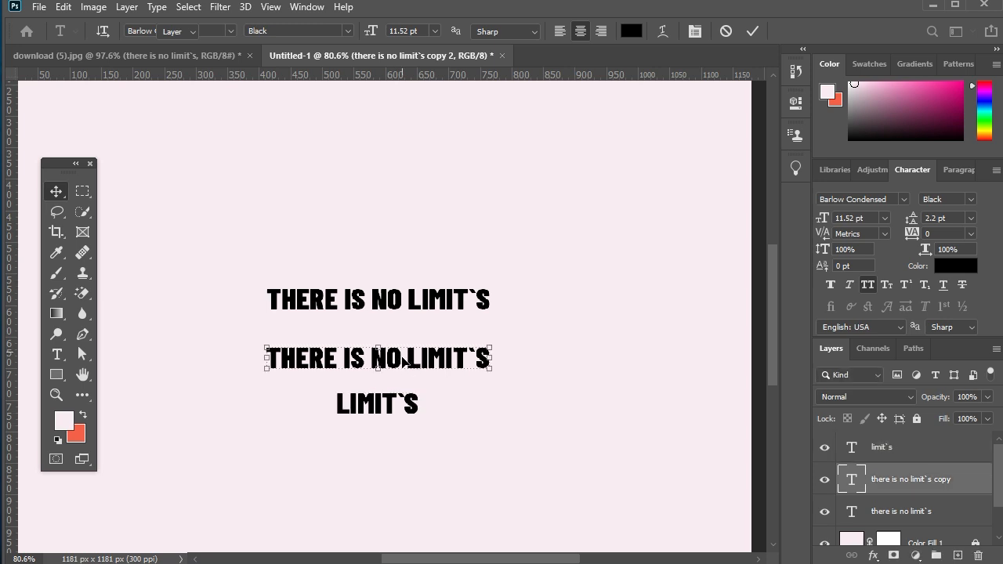
left_click_drag(404, 356, 561, 352)
key("BackSpace")
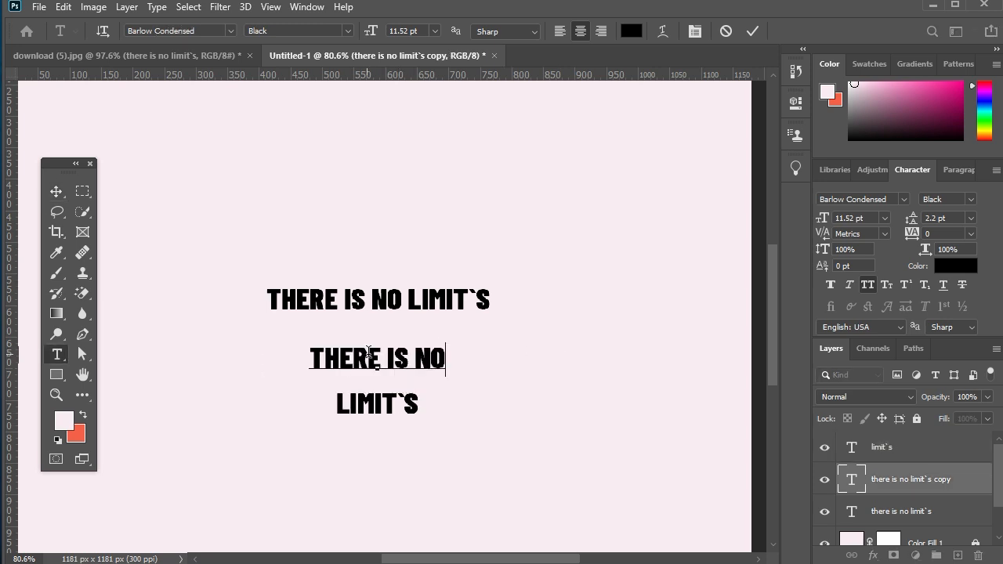
left_click_drag(414, 354, 178, 351)
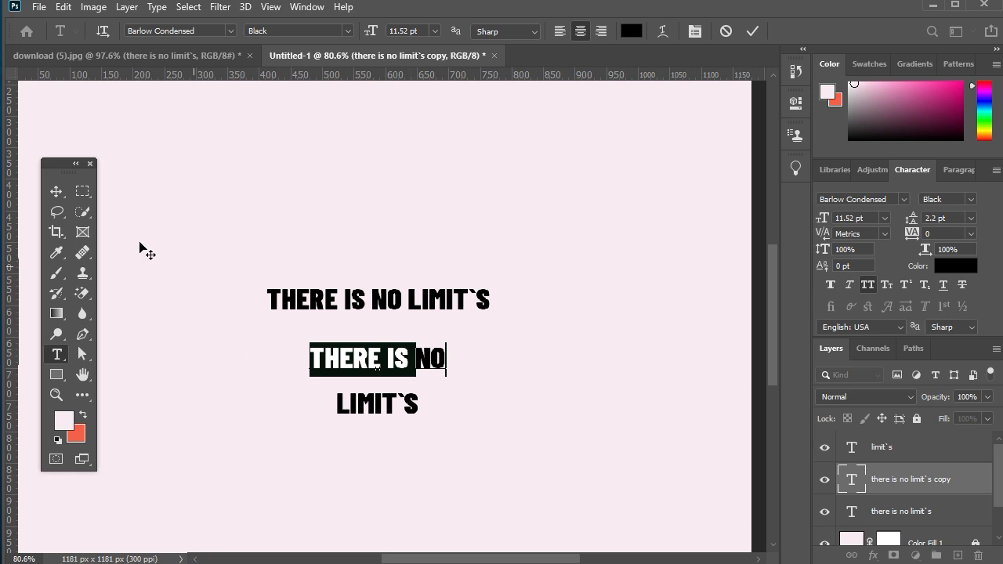
key("BackSpace")
Step: Shorten the uppermost text line to THERE IS by deleting NO LIMIT`S
left_click(375, 298, "ctrl")
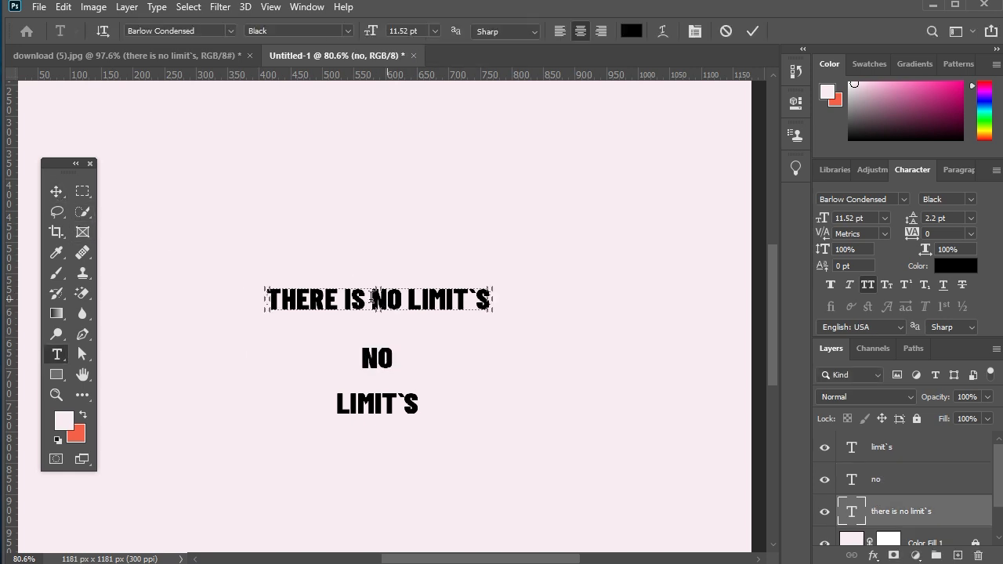
double_click(373, 297)
left_click_drag(373, 298, 606, 297)
key("BackSpace")
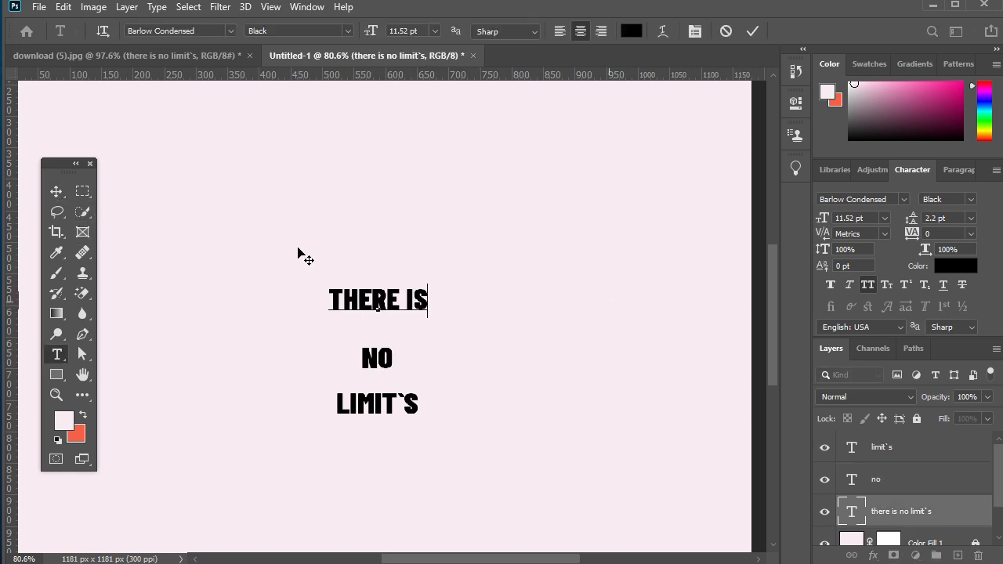
left_click(55, 191)
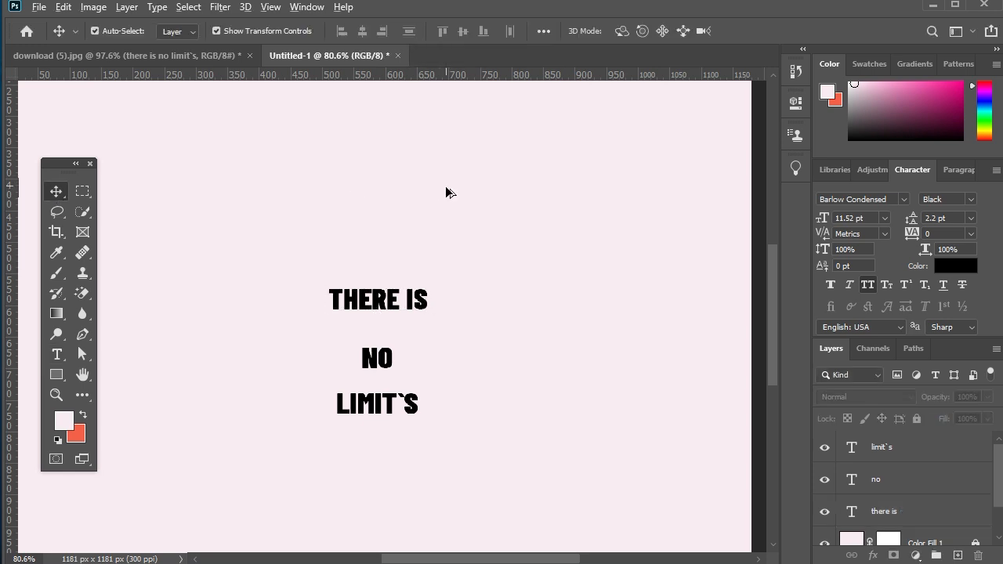
Step: Shift the THERE IS and LIMIT`S texts together to the canvas's left side, leaving NO in place
key("ctrl+0")
left_click_drag(306, 245, 389, 497)
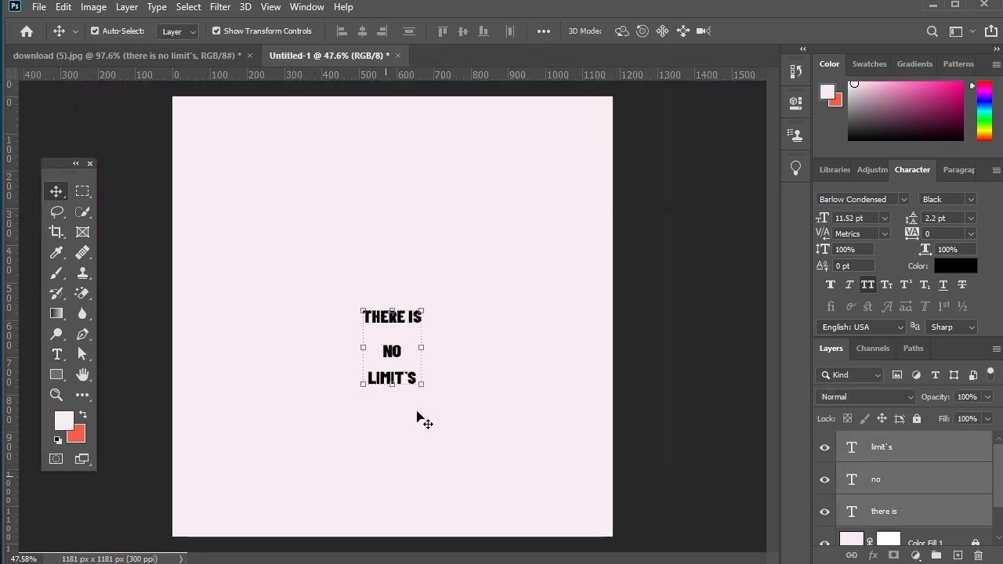
left_click(405, 384)
left_click(411, 319, "shift")
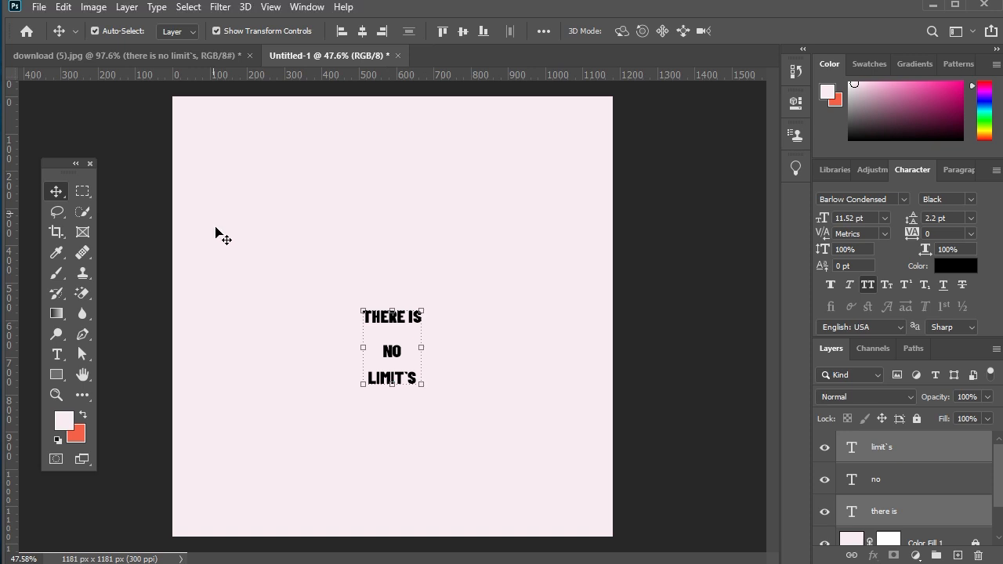
left_click_drag(407, 319, 244, 277)
left_click(416, 335)
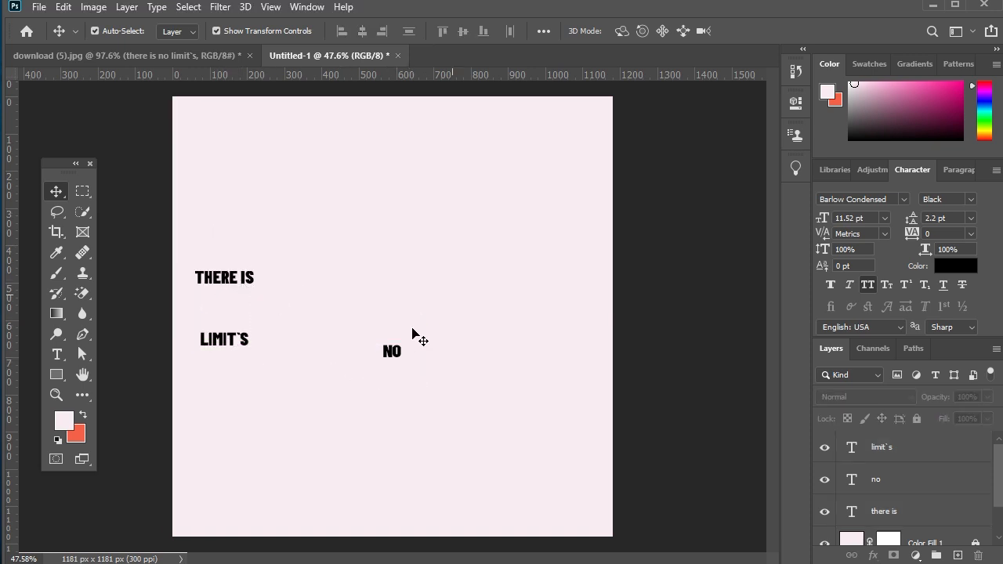
Step: Scale the NO text up proportionally to about 116 pt and place it near the canvas center
left_click(391, 357)
left_click_drag(391, 343, 391, 162)
mouse_move(386, 252)
left_mouse_down()
mouse_move(392, 258)
mouse_move(392, 249)
left_mouse_up()
key("Return")
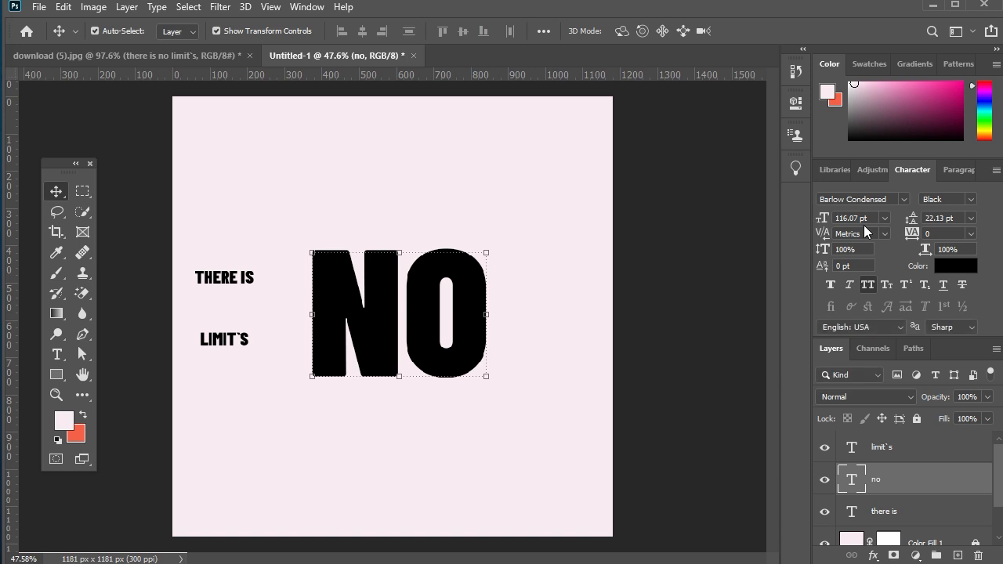
Step: Change the font of the NO text to Humane Bold
left_click(890, 198)
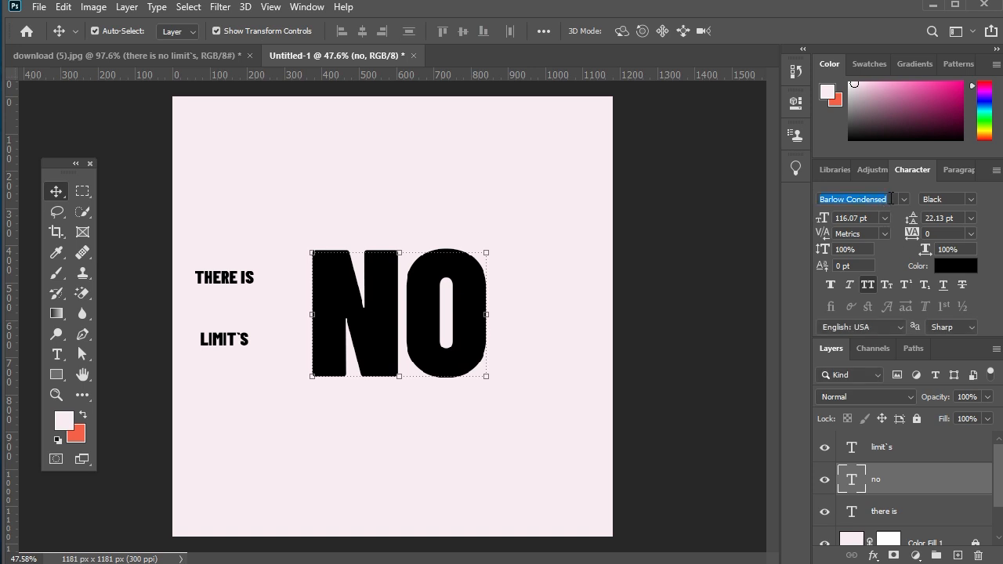
type("humane")
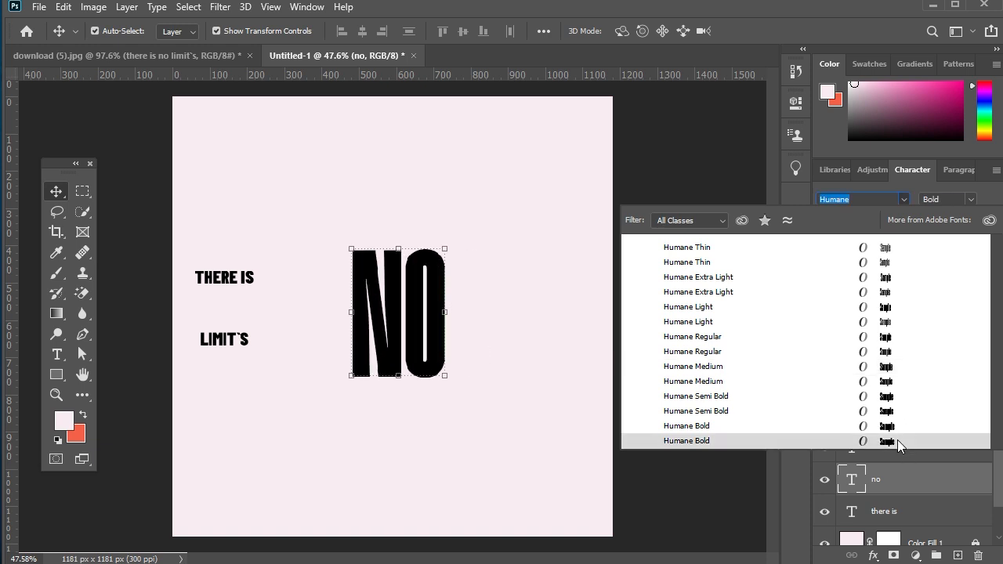
left_click(897, 440)
Step: Enlarge the NO text to about 245 pt and reposition it around the middle of the canvas
left_click_drag(396, 248, 396, 140)
left_click_drag(397, 425, 389, 537)
key("Return")
left_click_drag(470, 234, 478, 230)
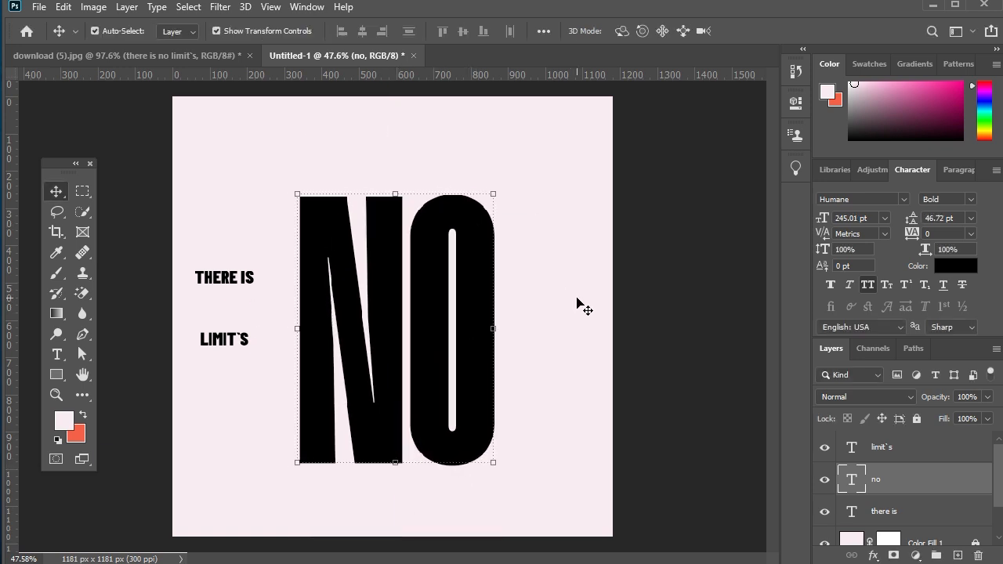
Step: Apply faux bold to the NO text and set its tracking to -35
left_click(830, 285)
key("Down")
key("Down")
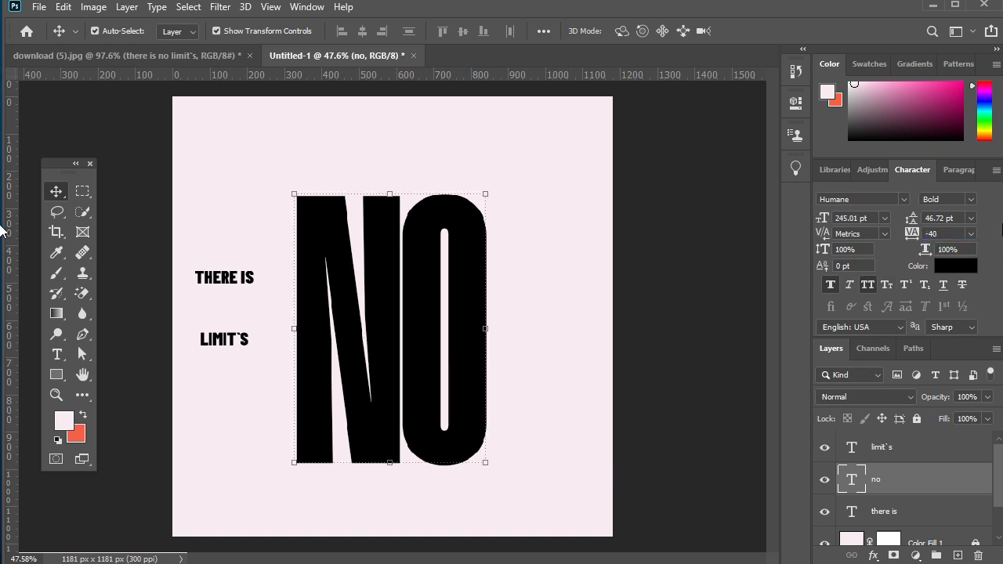
type("-30")
key("Return")
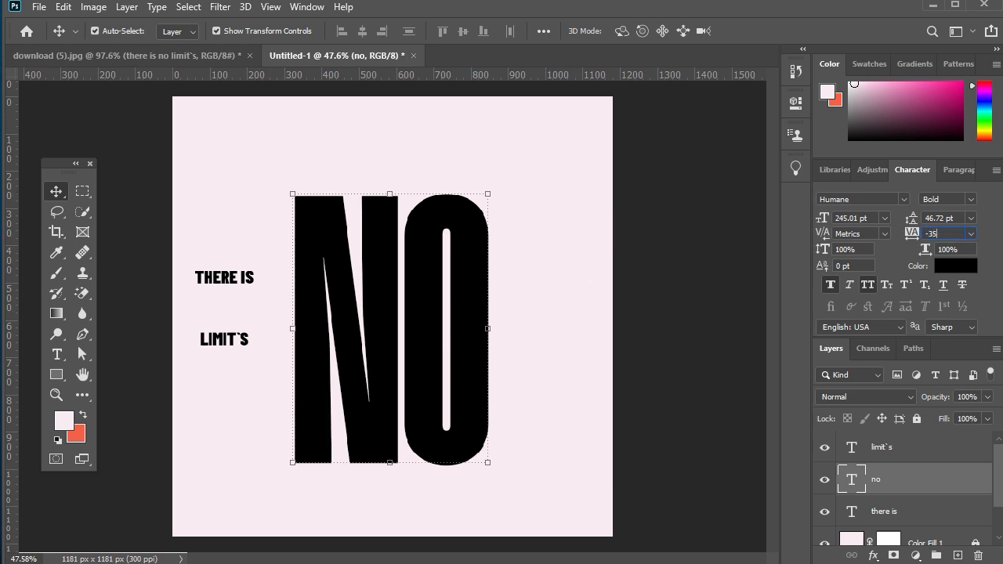
key("Return")
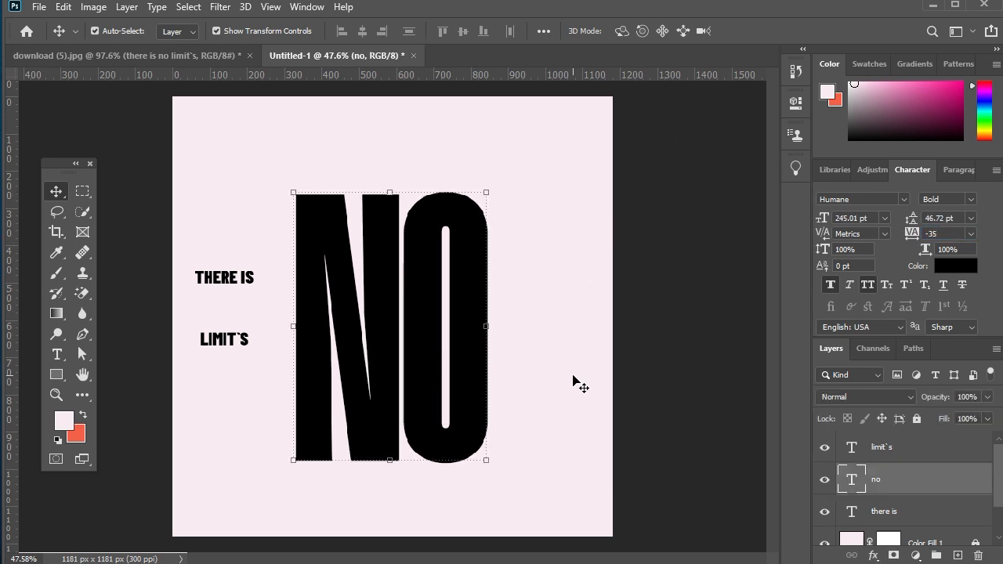
Step: Enlarge the NO text further to about 269 pt and center it on the canvas
left_click(572, 376)
left_click(351, 347)
scroll(394, 286, "down", 2)
scroll(379, 205, "up", 2)
left_click_drag(390, 190, 398, 105)
left_click_drag(423, 216, 419, 232)
key("Escape")
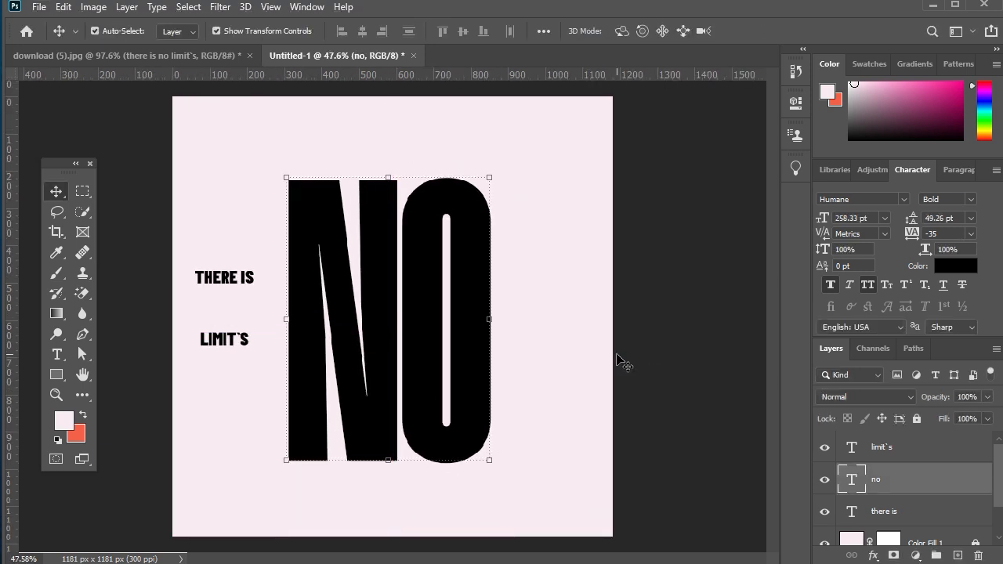
left_click_drag(390, 171, 395, 108)
key("Return")
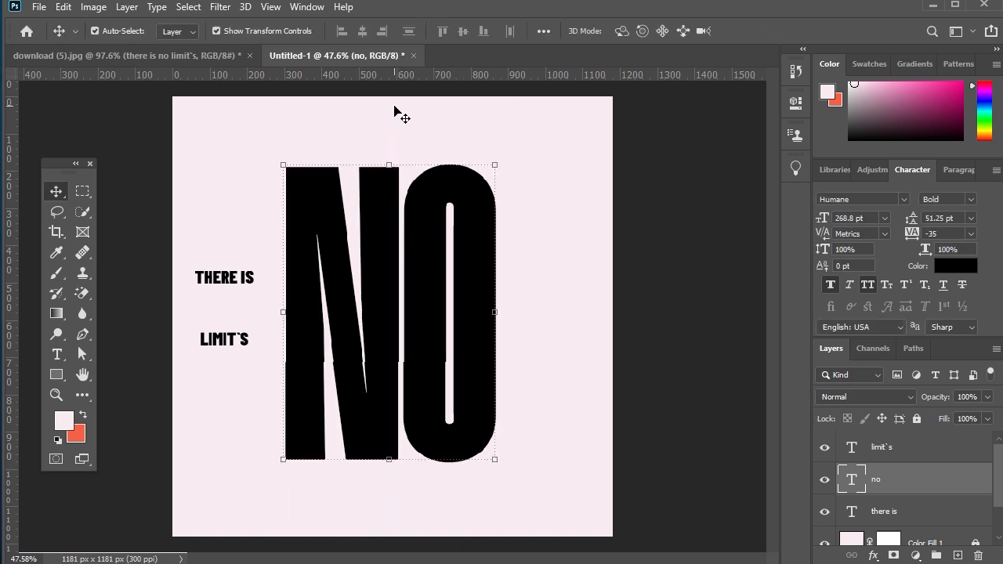
left_click(423, 247)
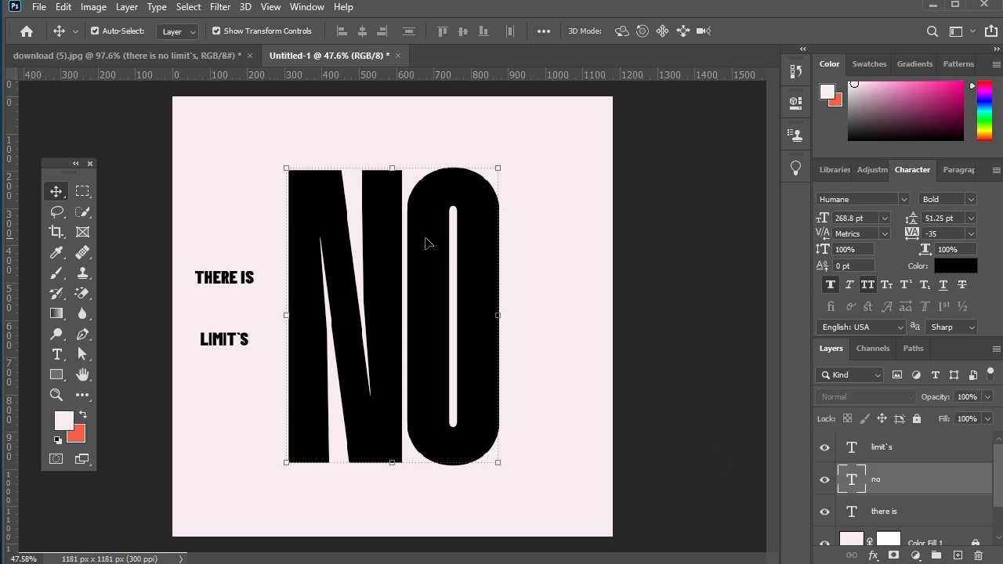
Step: Hide the upper third of NO with a mask from a rectangular selection, and duplicate the layer with its mask inverted
left_click_drag(260, 149, 530, 265)
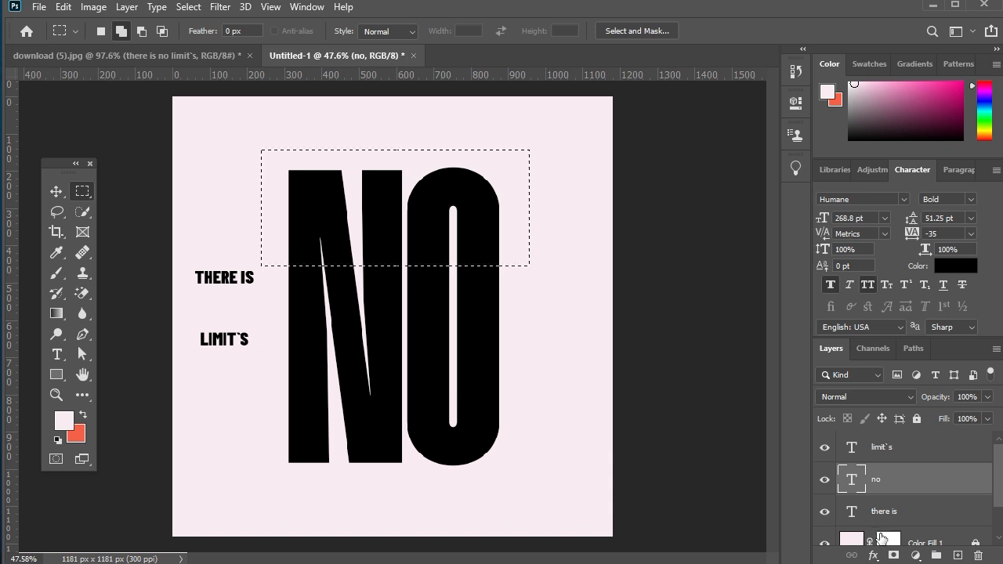
left_click(892, 555, "alt")
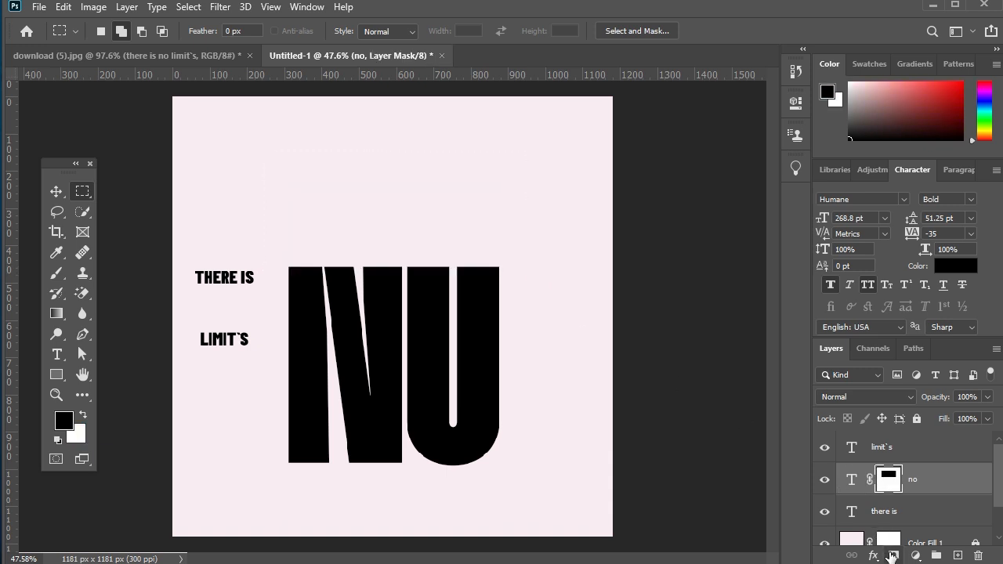
left_click(57, 191)
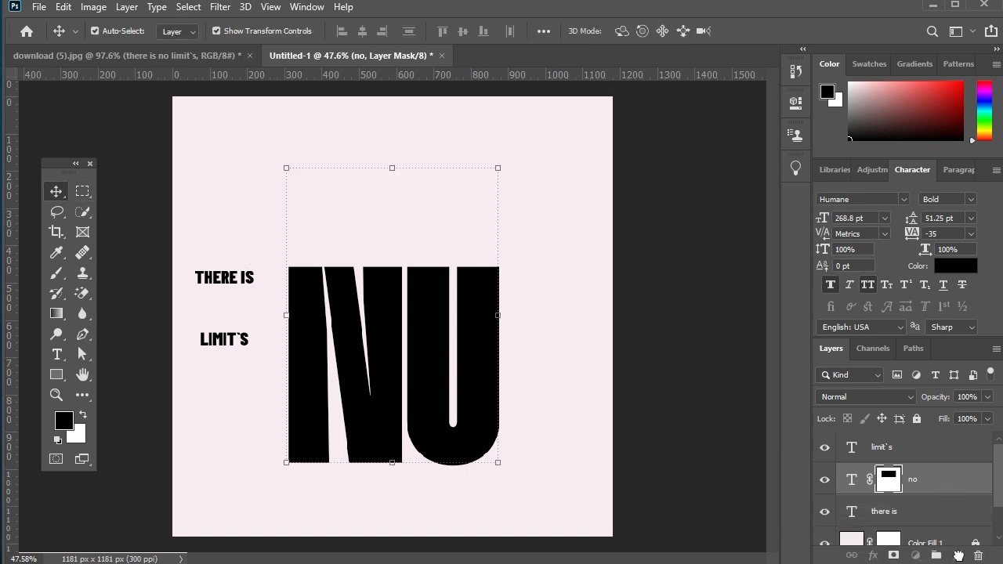
key("ctrl+j")
key("ctrl+i")
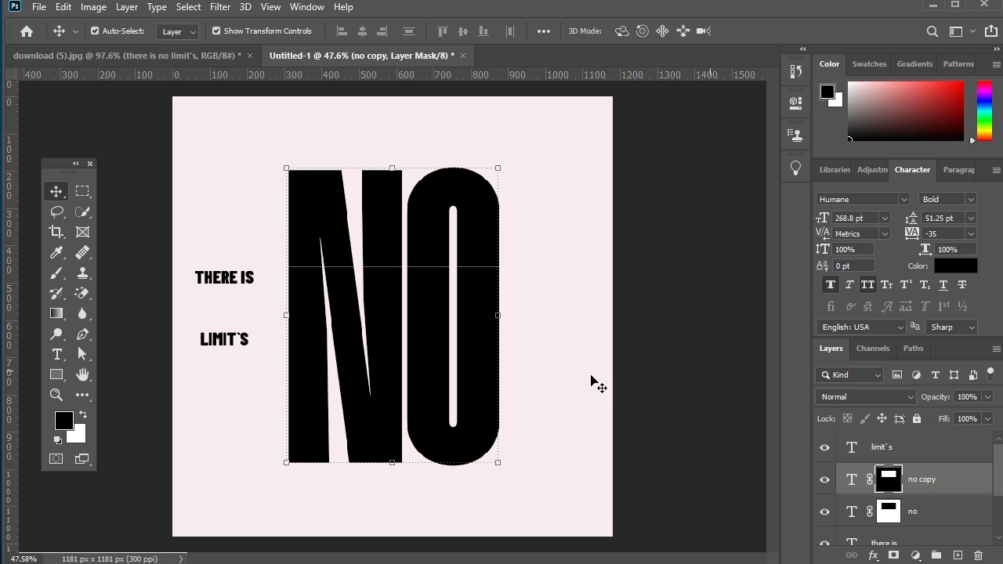
Step: Nudge the upper part of the split NO up by about 30 px and move its layer one level down
left_click_drag(480, 400, 479, 394)
key("ctrl+z")
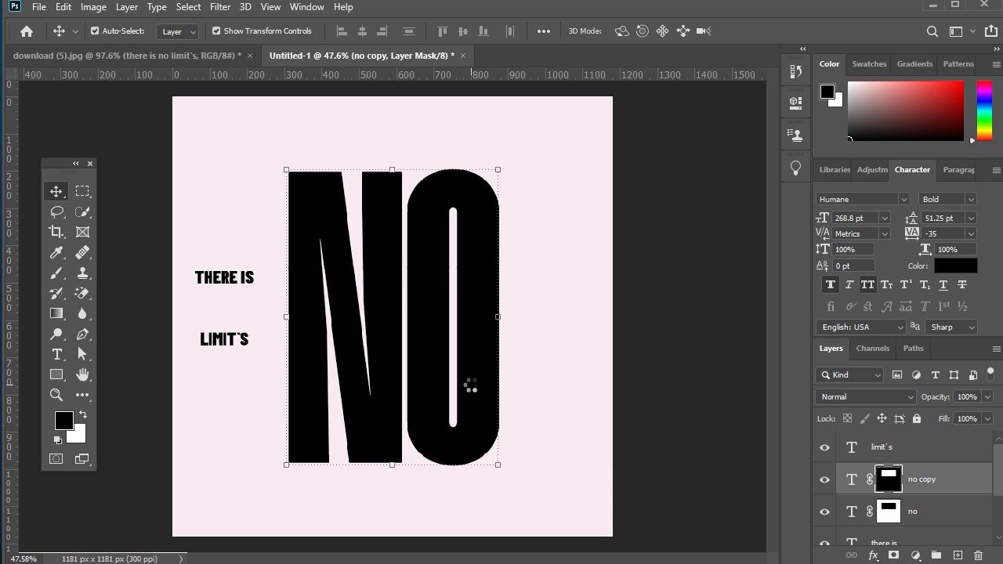
key("shift+Up")
key("shift+Up")
key("shift+Up")
key("shift+Up")
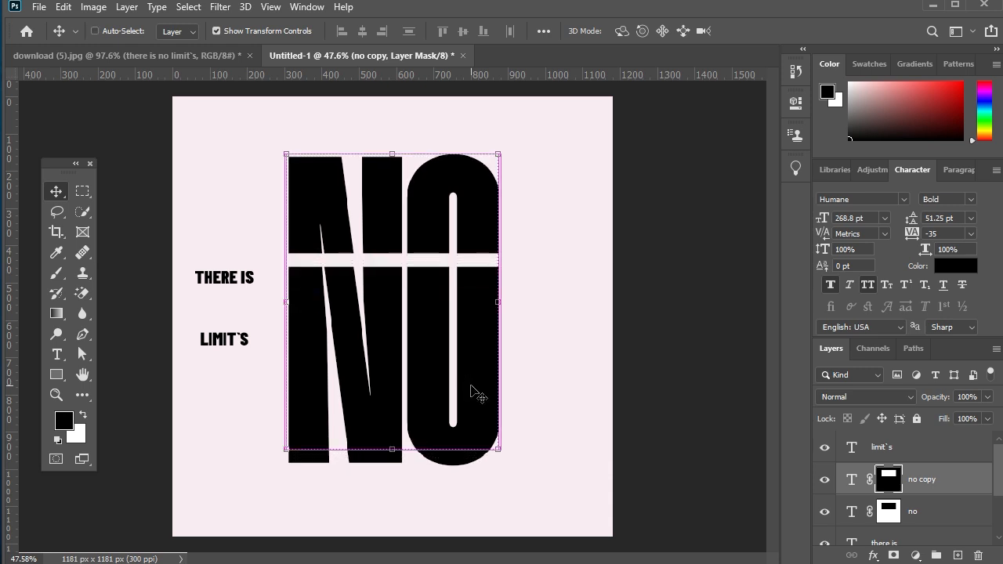
key("ctrl+bracketleft")
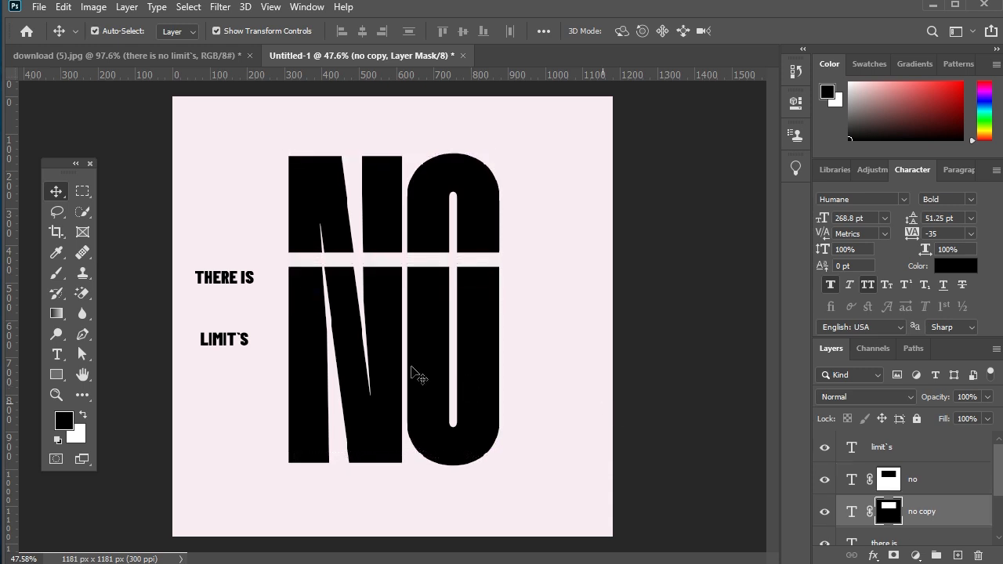
Step: Nudge the lower part of NO down, widening the gap between the two parts to about 88 px
left_click(427, 442)
key("shift+Down")
key("shift+Down")
key("shift+Down")
key("shift+Down")
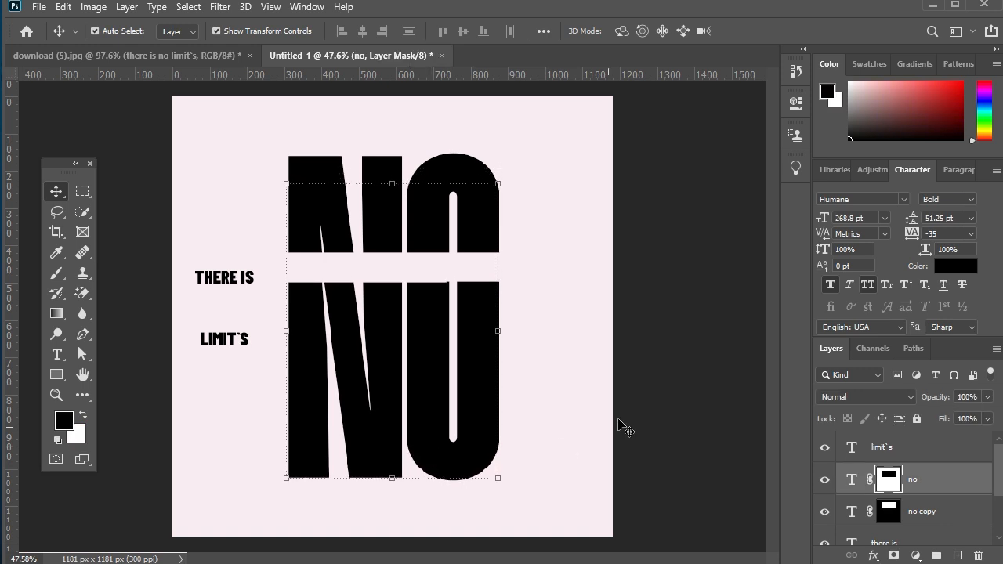
key("Down")
key("Down")
key("Down")
key("Down")
key("Down")
key("Down")
key("Down")
key("Down")
key("Down")
key("Down")
key("Down")
key("Down")
key("Down")
key("Down")
key("Down")
key("Down")
key("Down")
key("Down")
key("Down")
Step: Move the LIMIT`S text into the gap between the two parts of NO
left_click(217, 265)
scroll(218, 267, "up", 2)
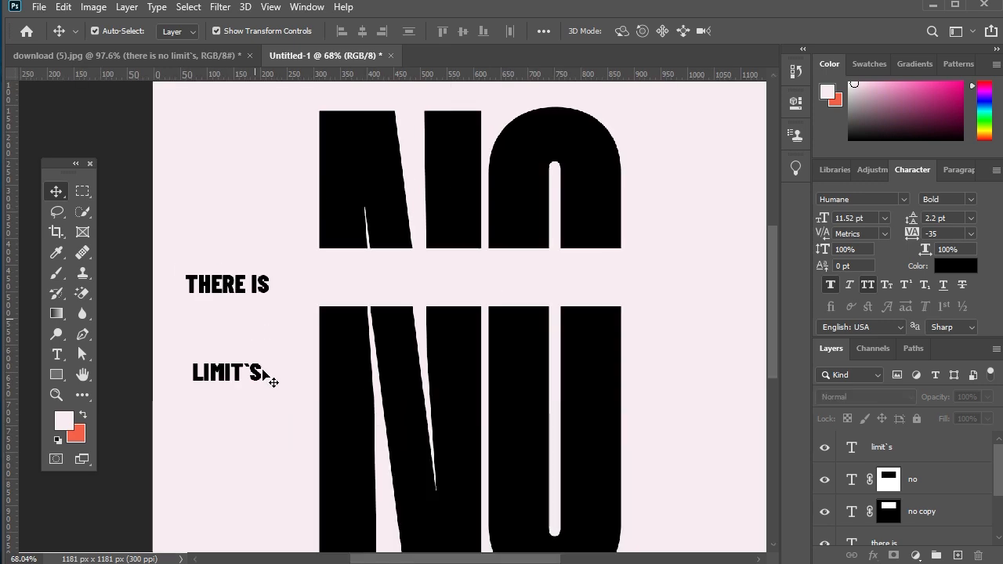
left_click_drag(242, 372, 485, 283)
Step: Set the LIMIT`S text to Montserrat Black with a tracking of -20
left_click(893, 198)
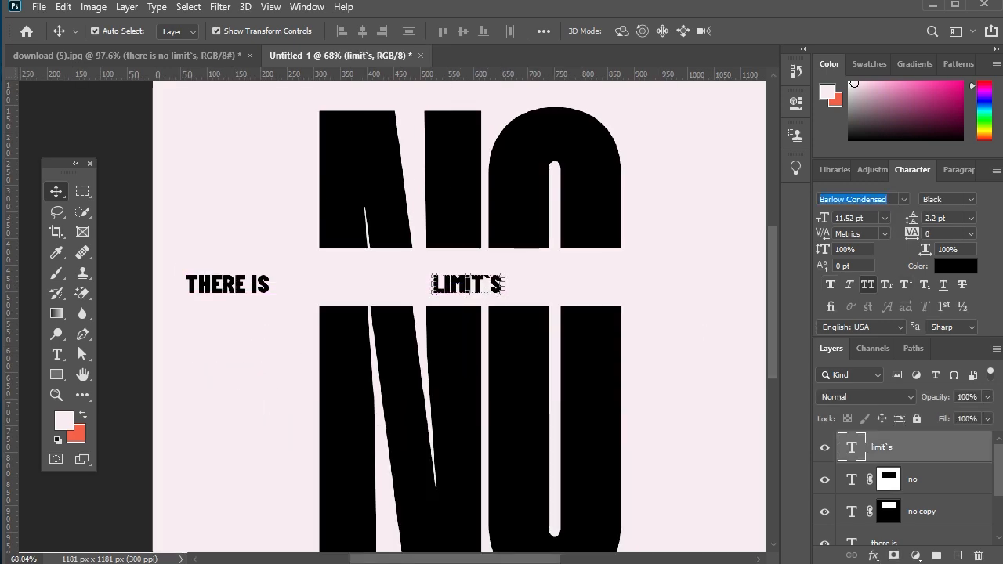
type("mon")
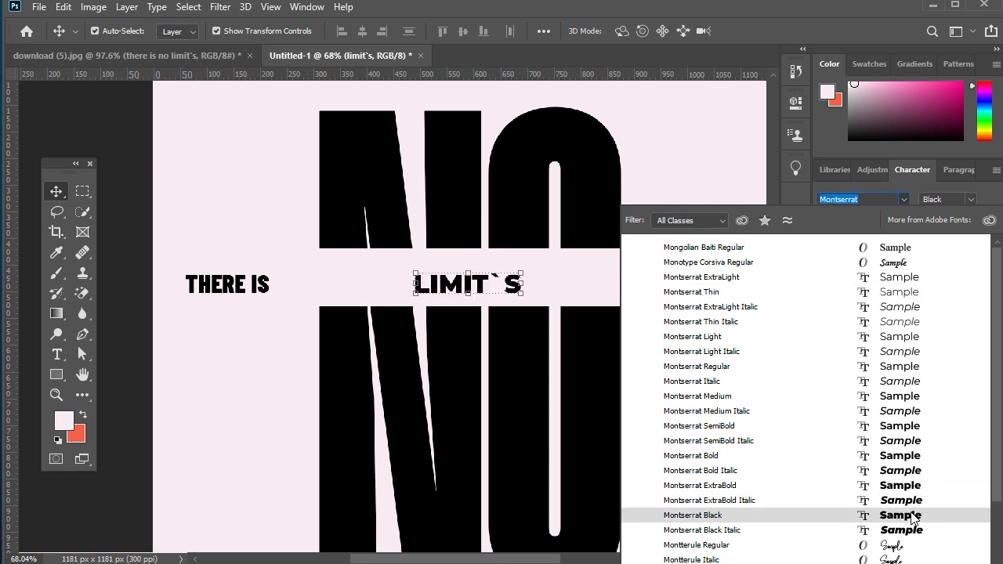
left_click(913, 517)
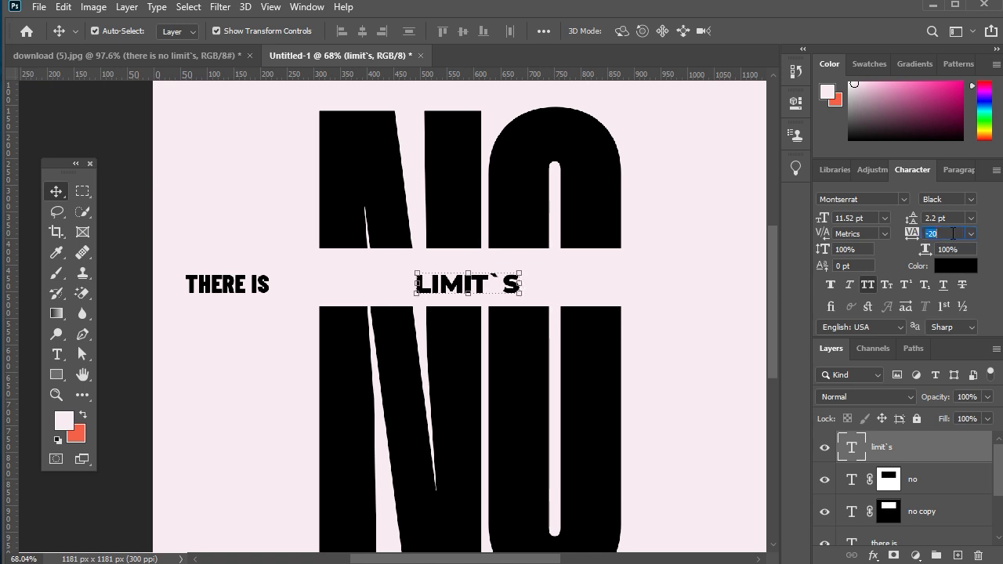
Step: Increase the LIMIT`S font size to 24 pt
left_click(854, 218)
scroll(854, 218, "up", 4)
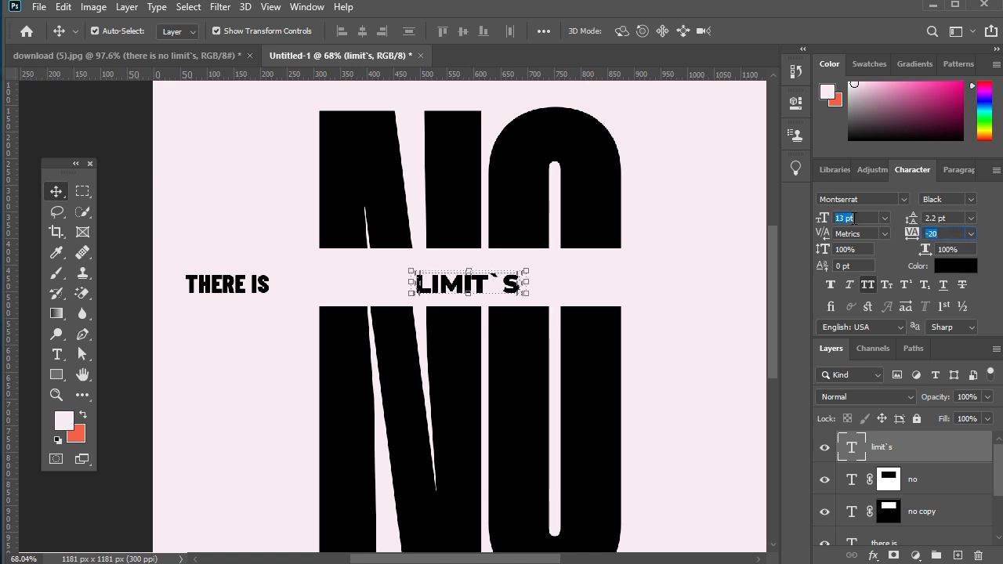
scroll(854, 218, "up", 1)
scroll(850, 218, "up", 1)
scroll(854, 218, "up", 3)
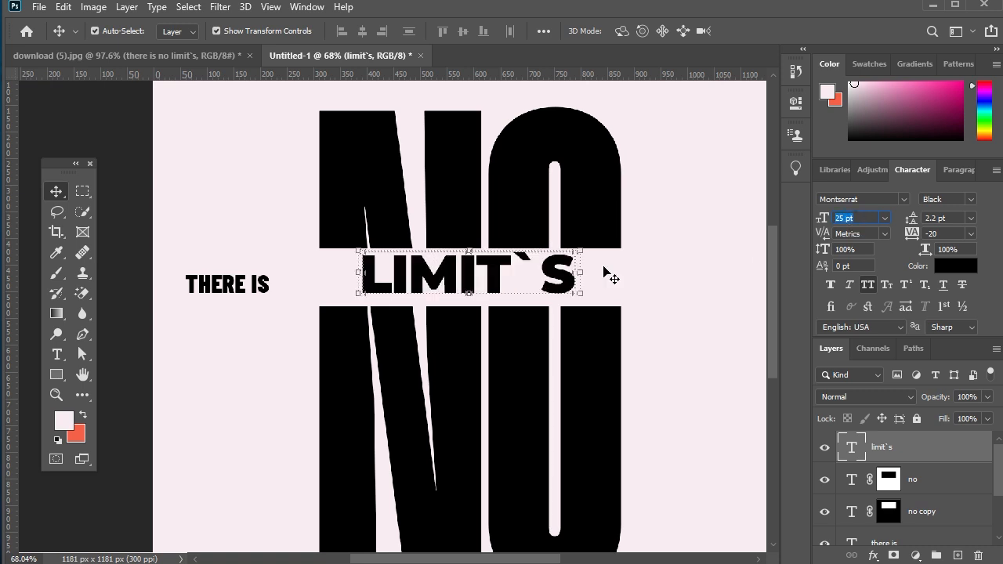
key("Down")
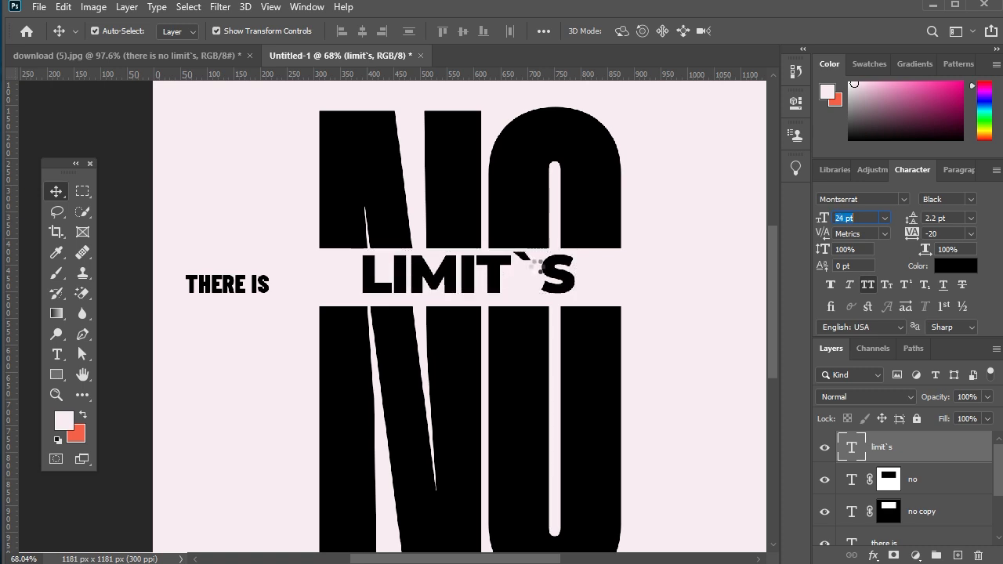
Step: Delete the backtick from the LIMIT`S text and fill its place between T and S with an apostrophe shape
double_click(530, 259)
left_click(522, 259)
double_click(523, 260)
key("BackSpace")
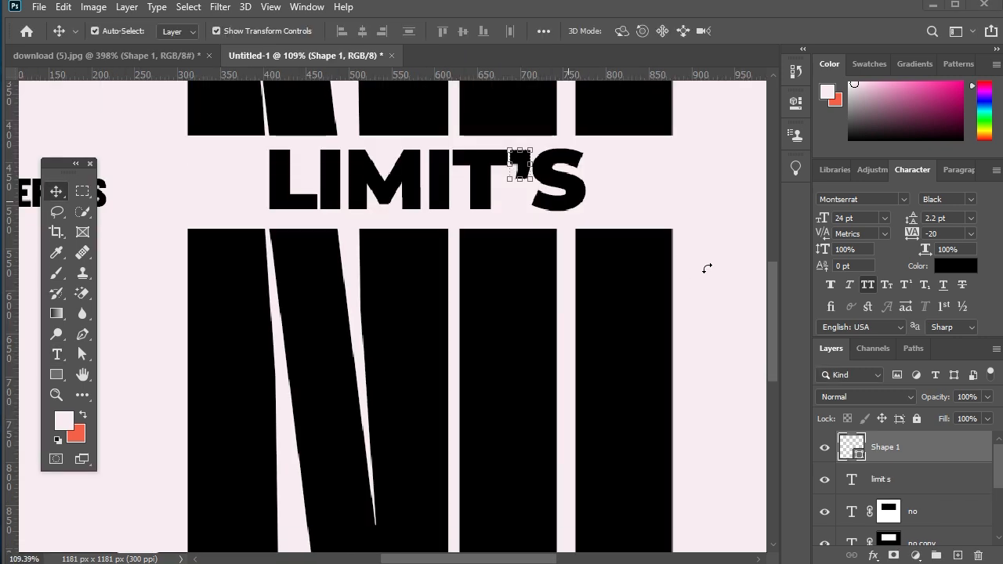
scroll(709, 267, "down", 3)
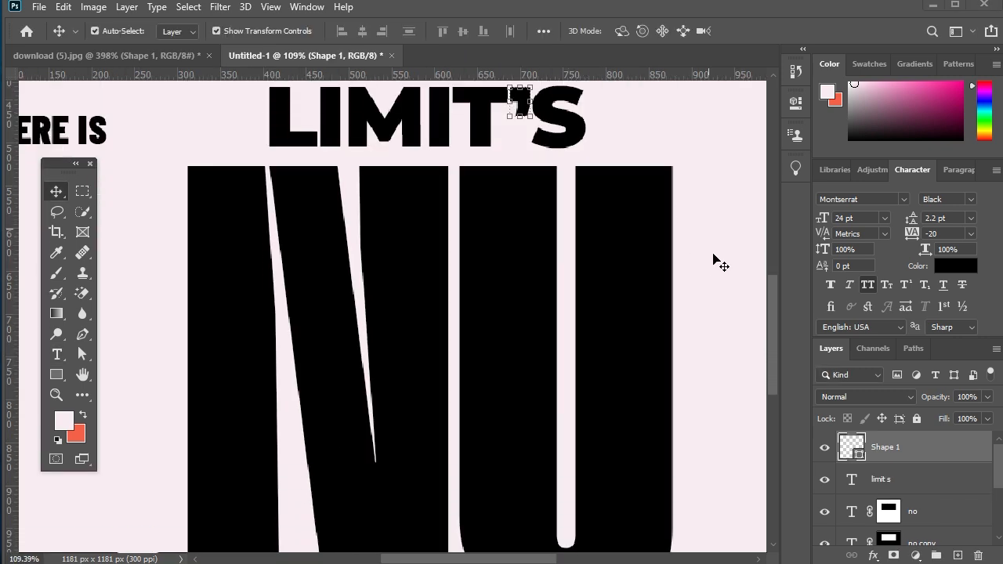
scroll(710, 200, "down", 1)
scroll(710, 198, "down", 4)
scroll(363, 321, "up", 3)
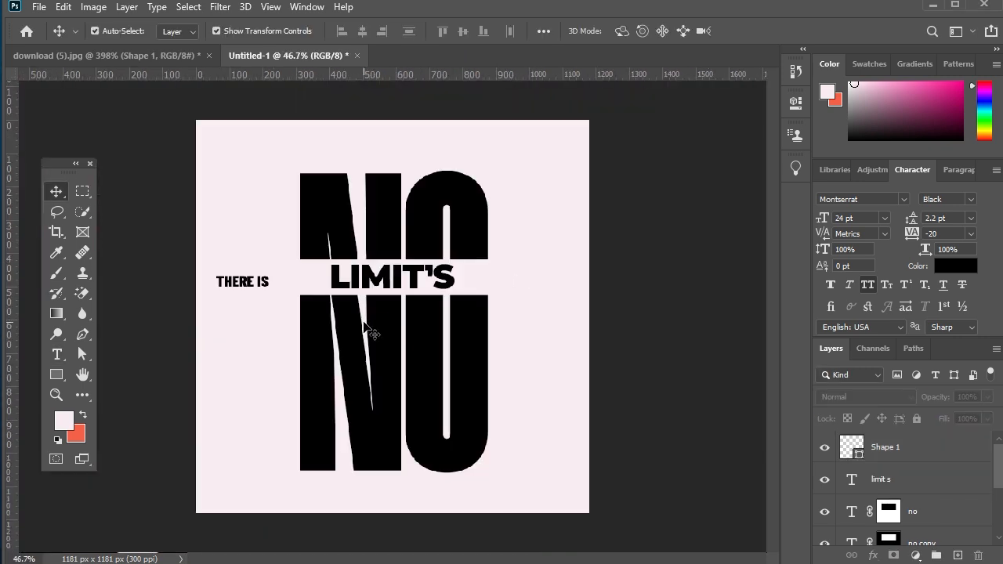
scroll(350, 351, "up", 1)
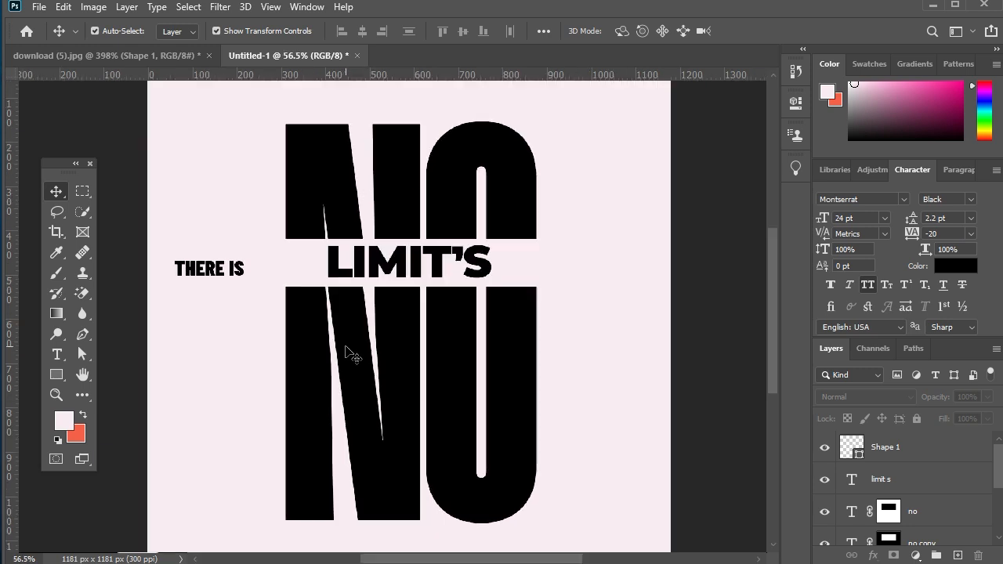
Step: Add a Gradient Overlay to the lower part of NO with f78a48 as the start color
left_click(350, 357)
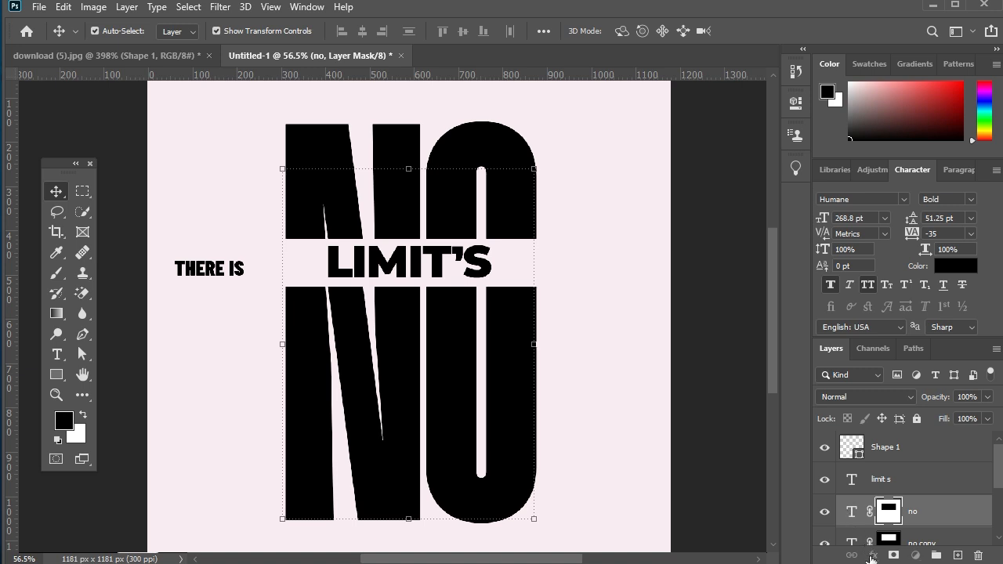
left_click(871, 555)
left_click(895, 509)
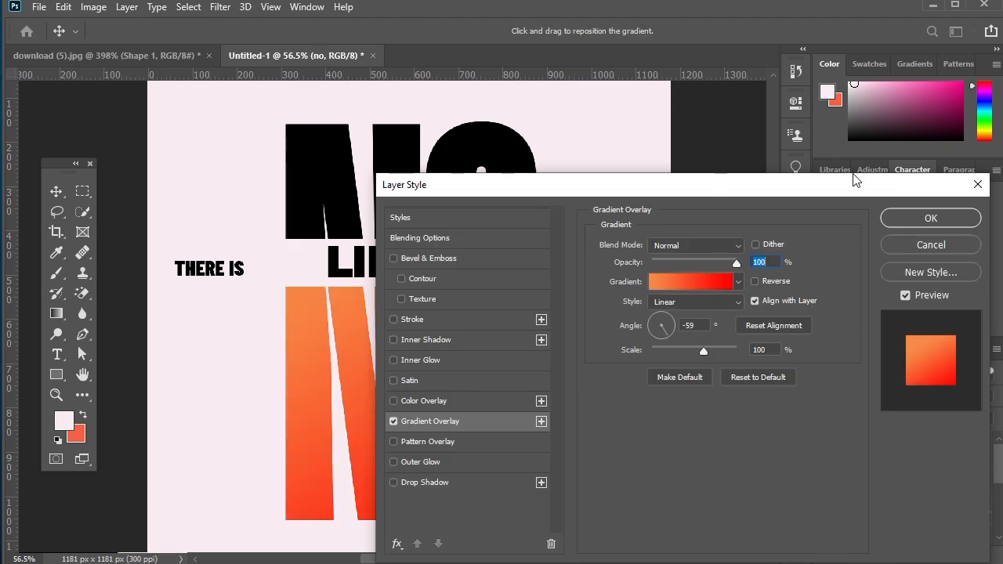
left_click_drag(854, 180, 900, 109)
left_click(875, 206)
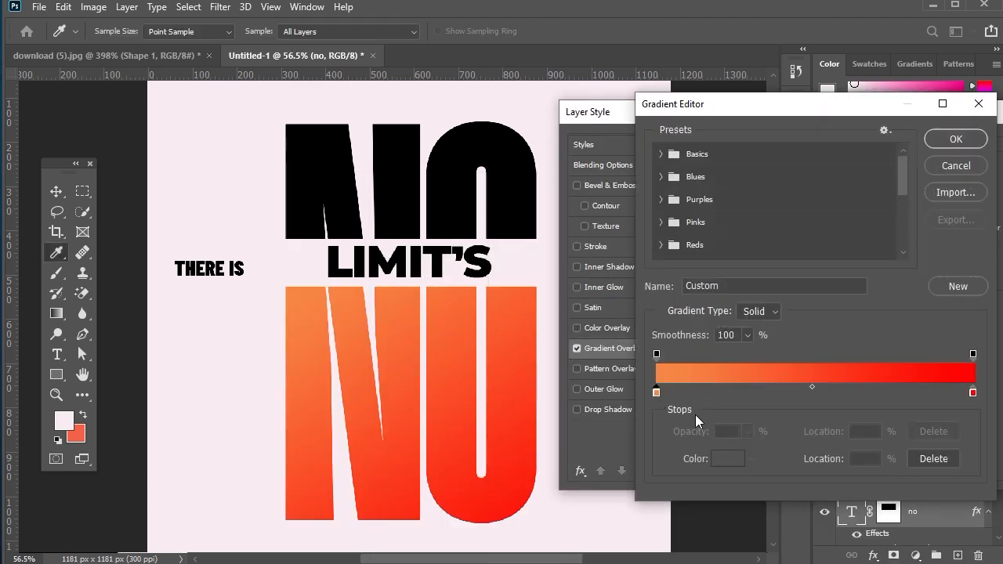
left_click(726, 461)
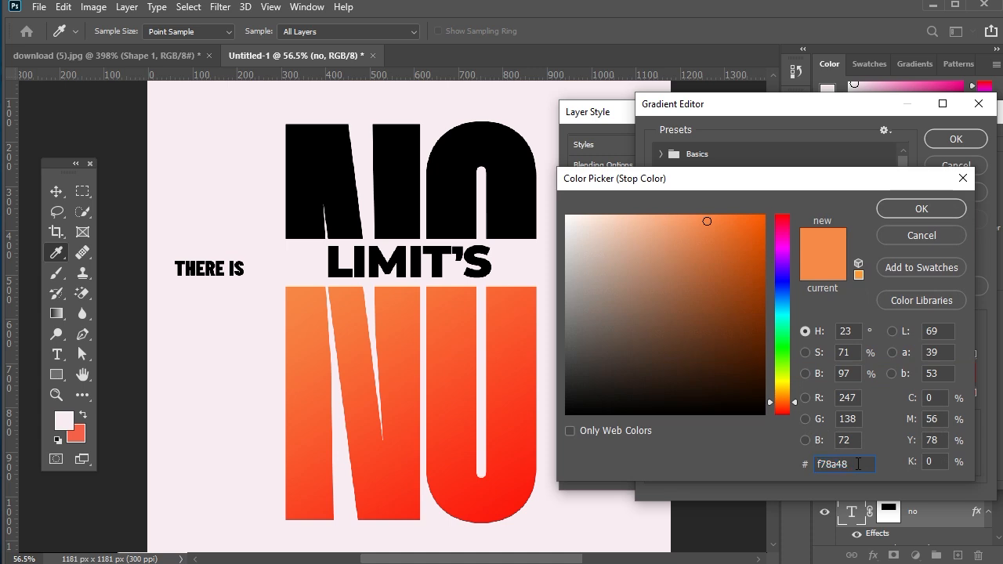
left_click(927, 210)
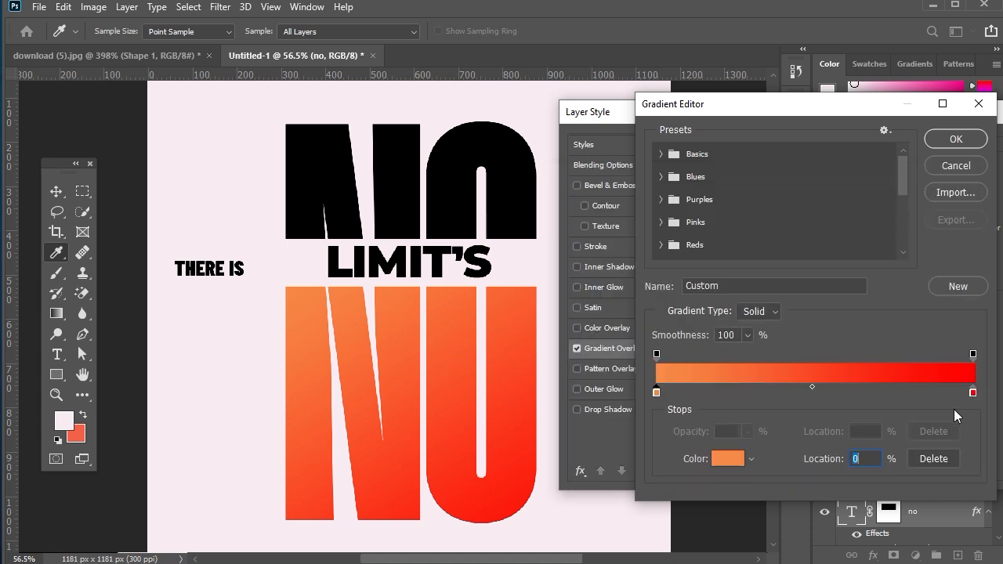
Step: Use ff0000 as the gradient's end color and apply the linear overlay at an angle of -59°
left_click(973, 394)
left_click(737, 460)
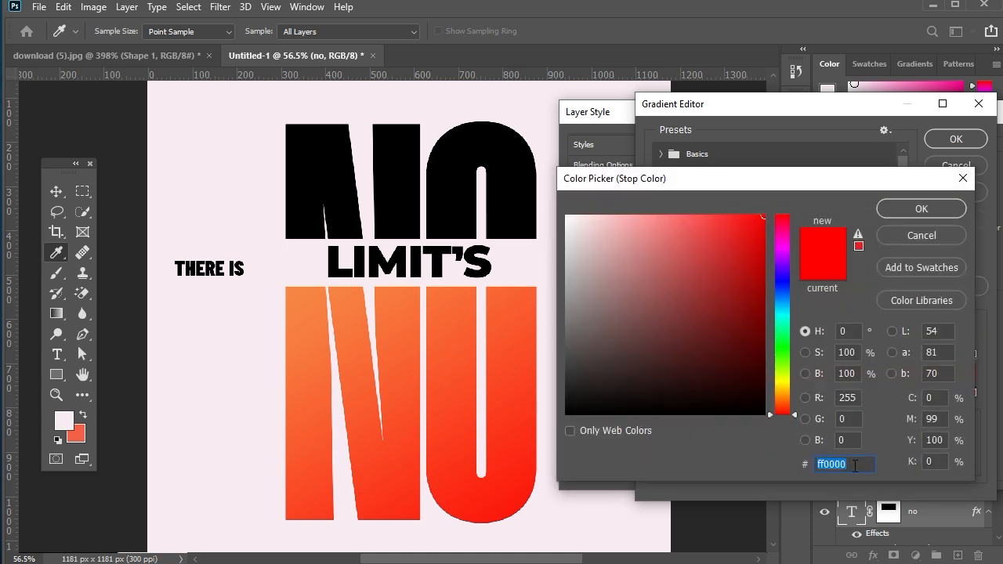
left_click(913, 210)
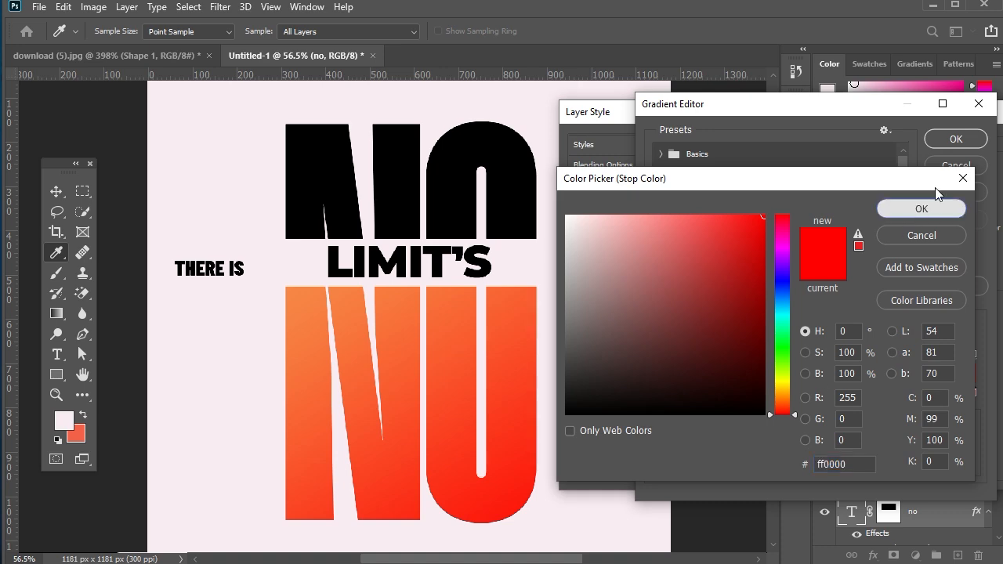
left_click(954, 139)
left_click_drag(914, 118, 715, 131)
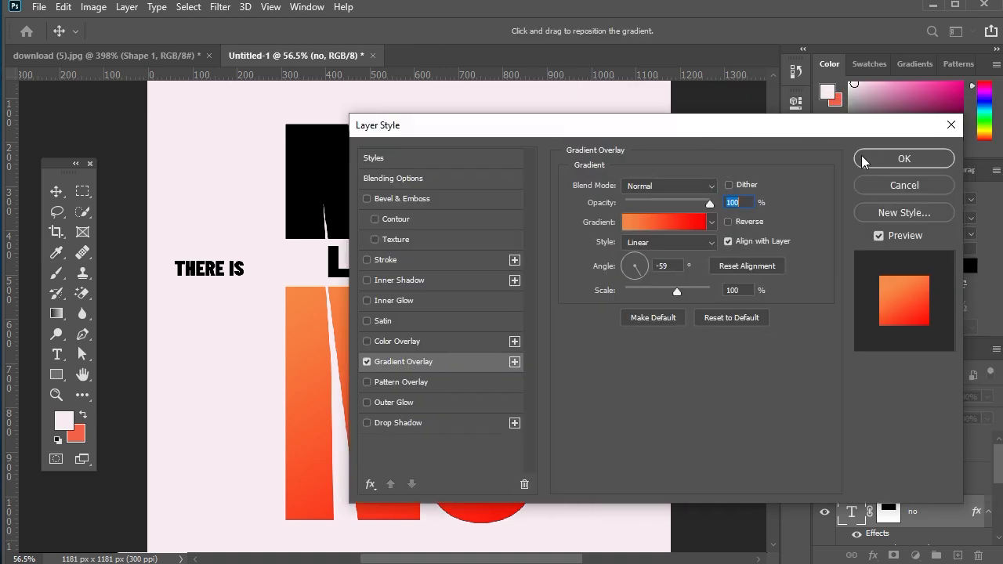
left_click(862, 160)
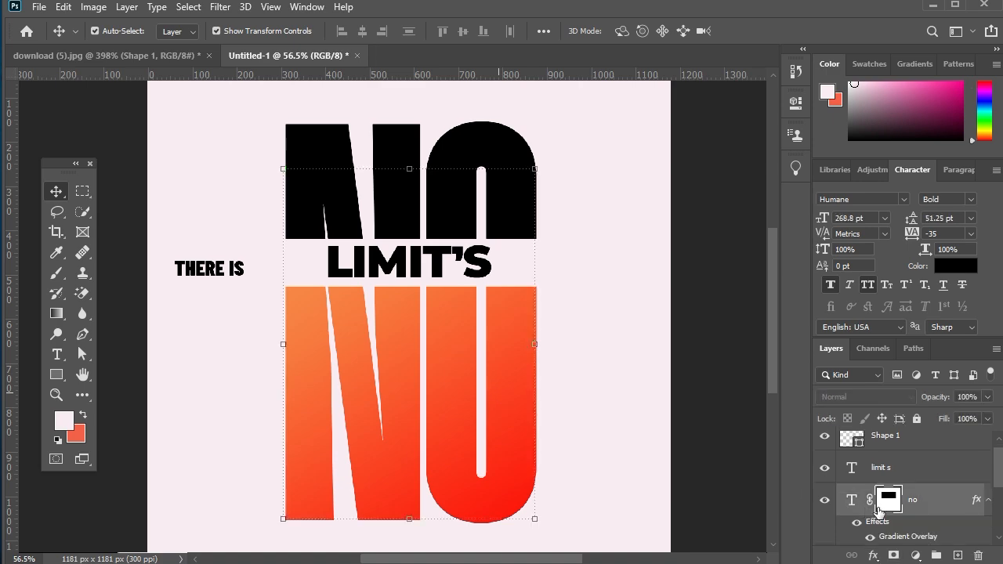
Step: Copy the lower NO's layer style and paste it onto the upper part of NO
right_click(903, 529)
left_click(922, 430)
scroll(908, 472, "down", 2)
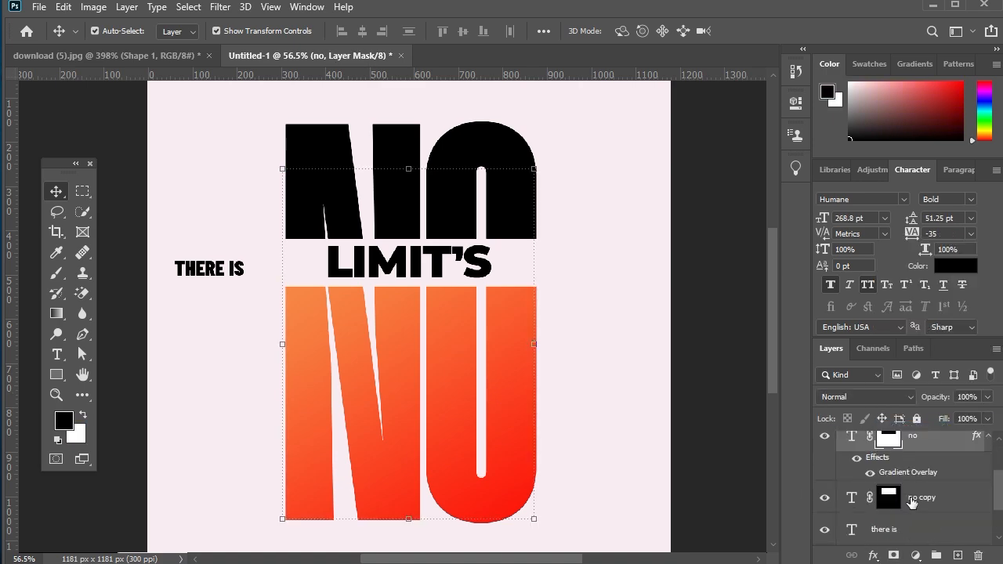
right_click(911, 503)
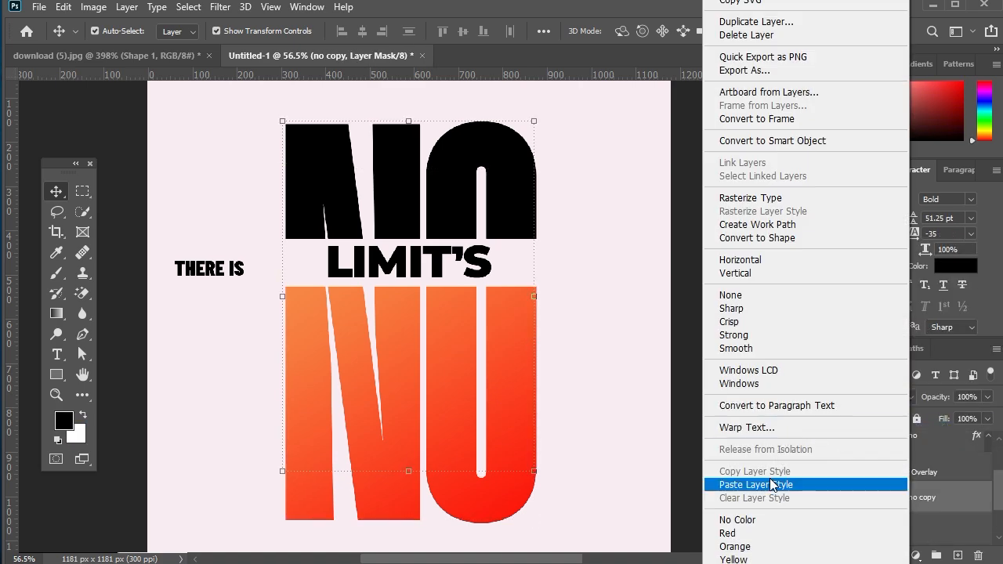
left_click(744, 483)
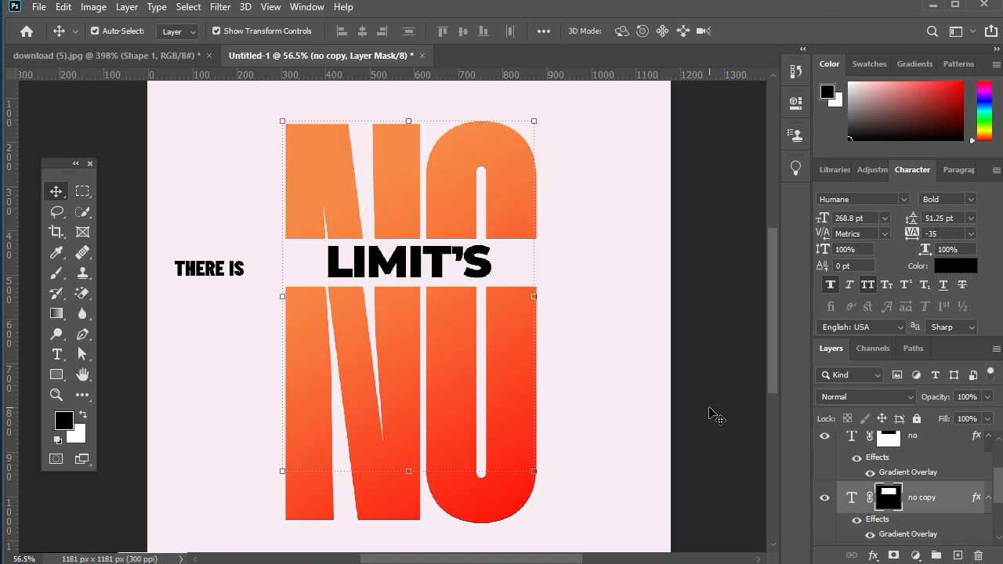
Step: Add an Inner Bevel to the lower part of NO with size about 5 px, highlight opacity 0% and shadow opacity 26%
left_click(447, 336)
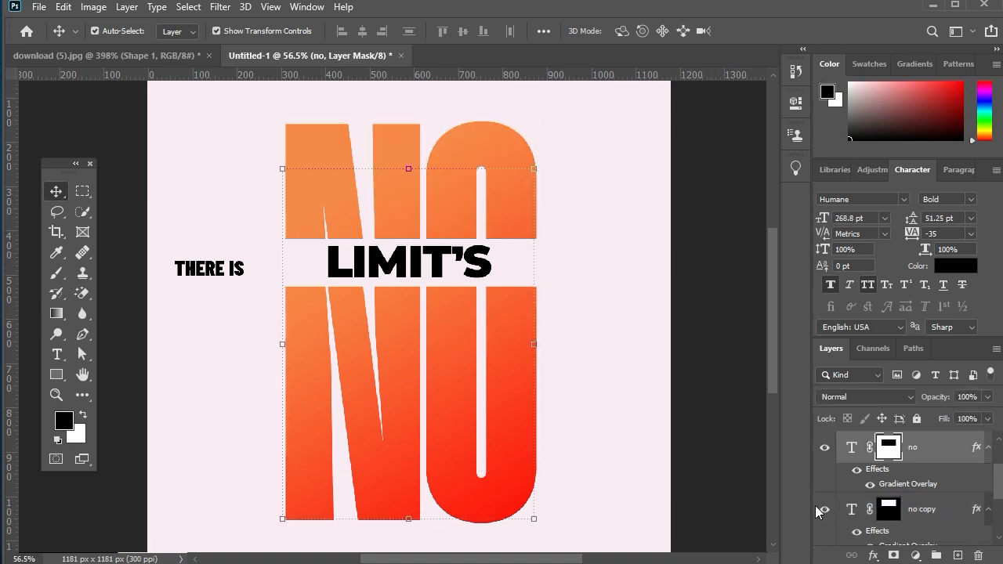
left_click(873, 553)
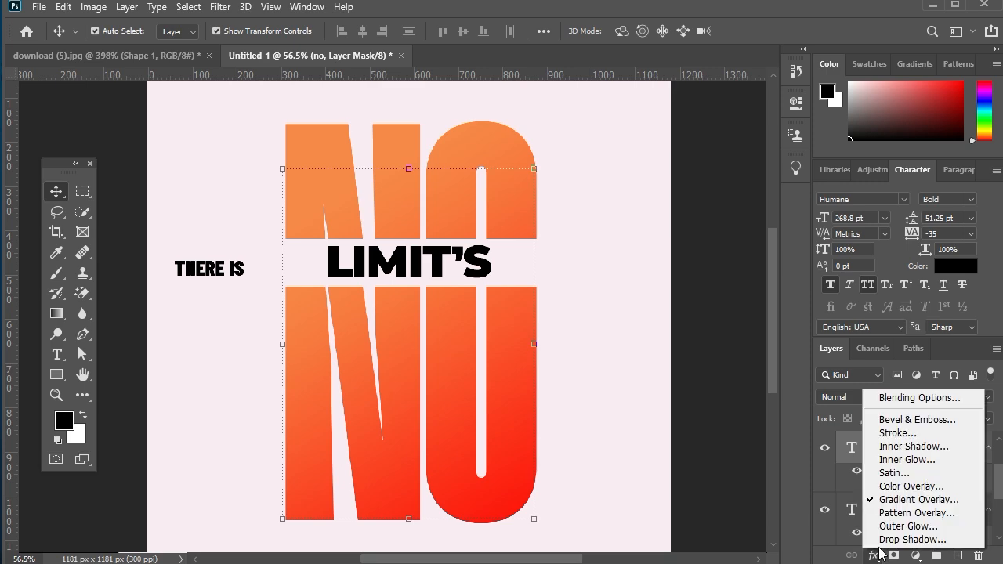
left_click(758, 407)
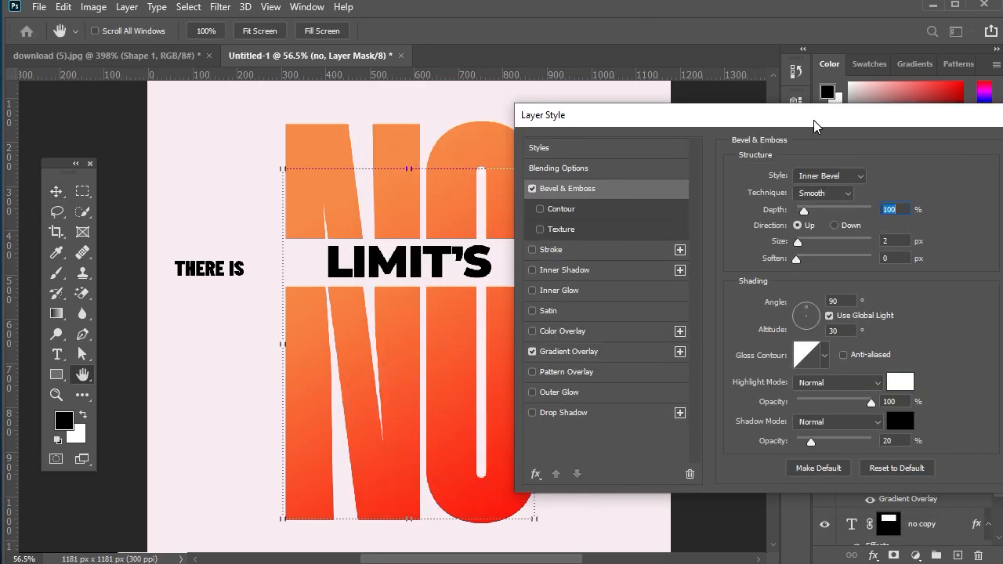
left_click_drag(813, 120, 812, 110)
left_click_drag(797, 234, 802, 237)
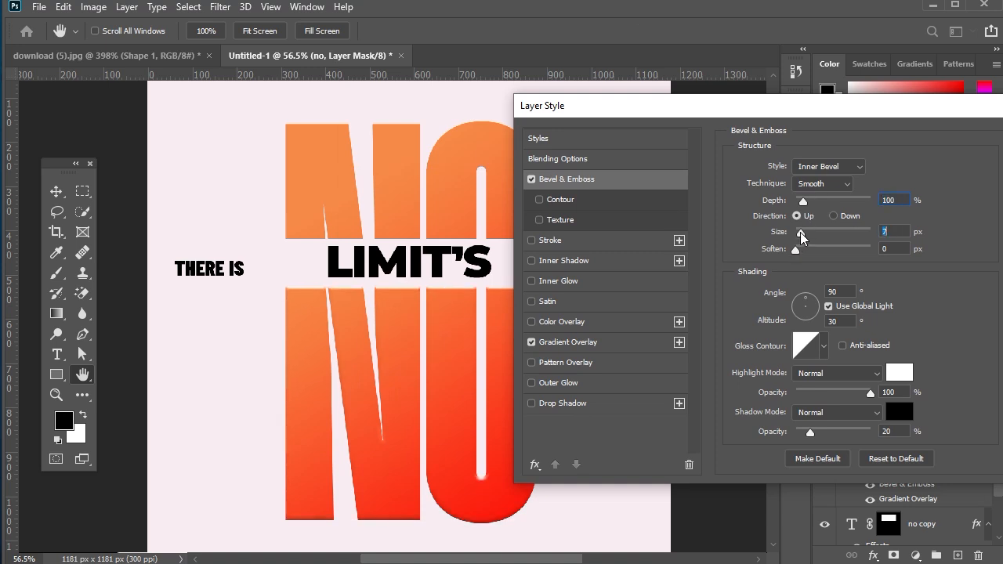
left_click_drag(871, 389, 825, 387)
left_click_drag(810, 432, 816, 430)
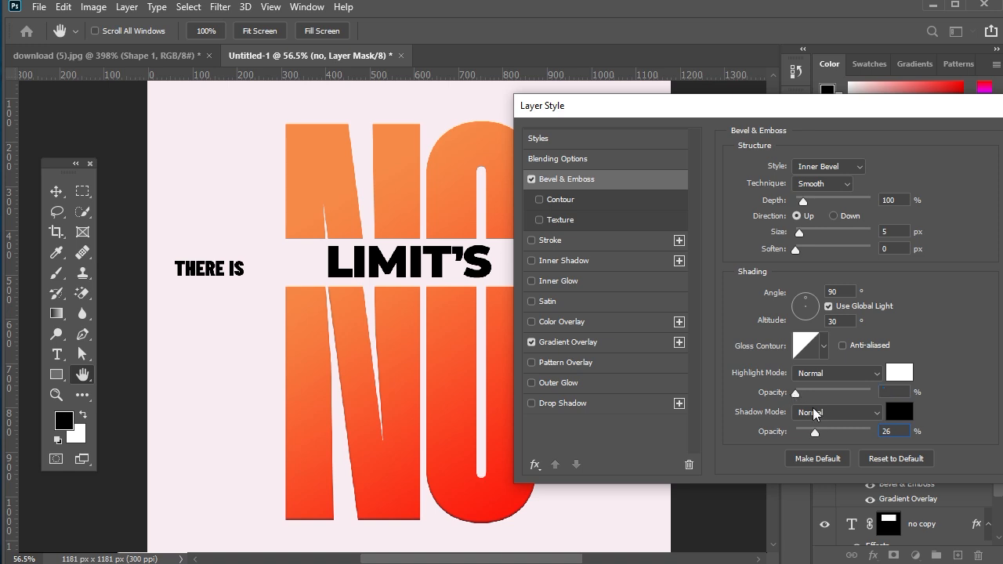
left_click_drag(800, 232, 800, 232)
left_click_drag(898, 115, 653, 203)
left_click(823, 219)
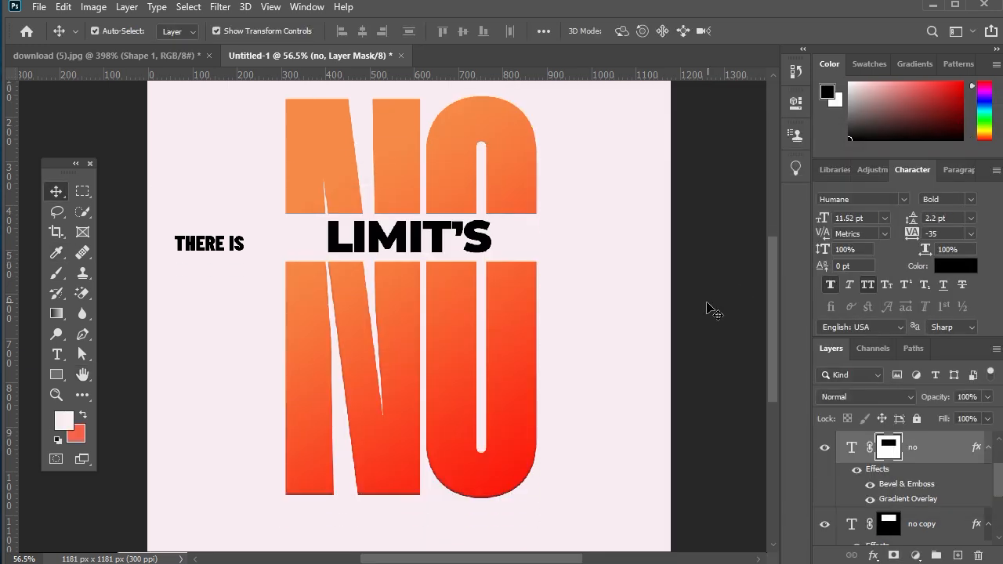
left_click(705, 306)
Step: Set the THERE IS text's font to Montterule Italic
scroll(702, 304, "up", 3)
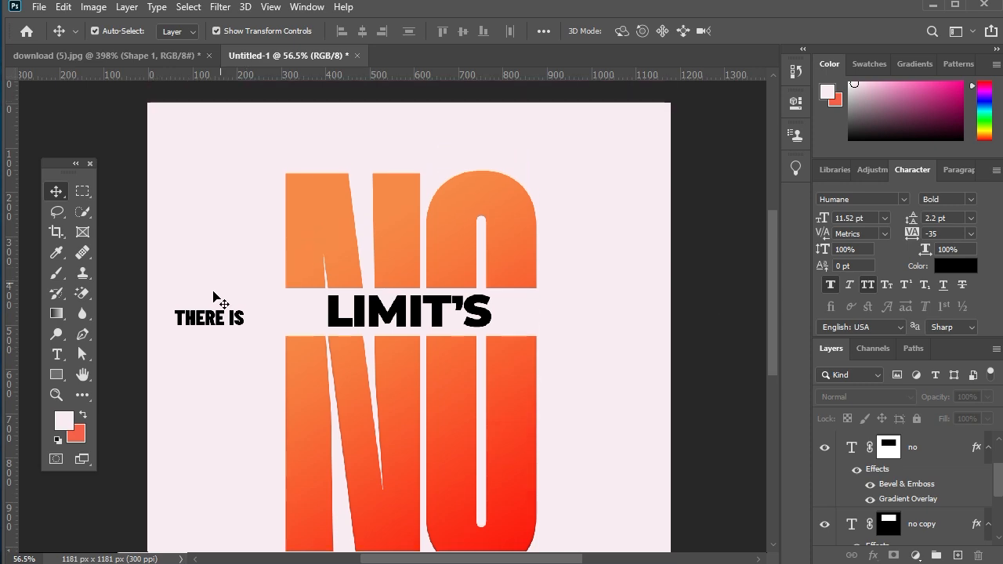
left_click(222, 326)
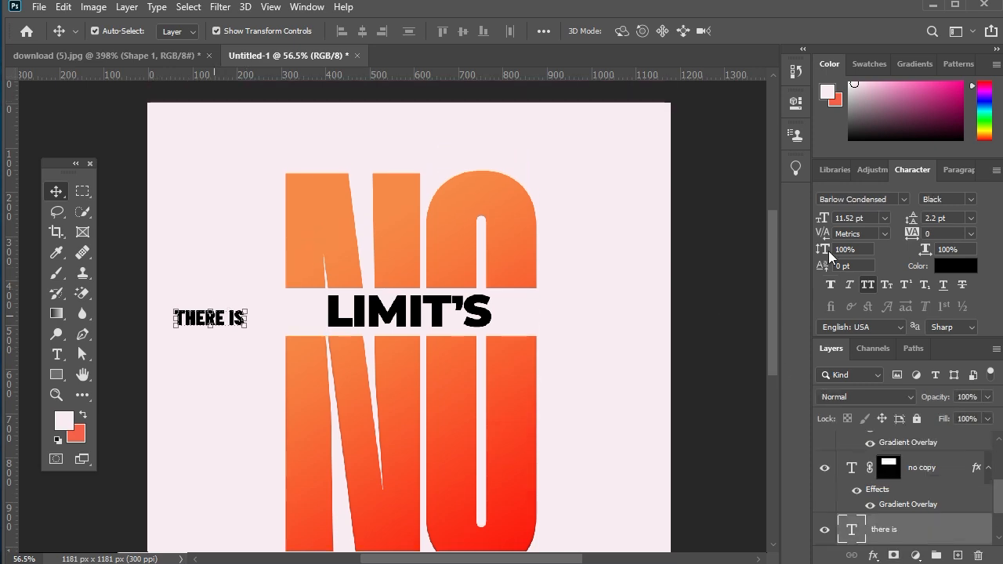
left_click(862, 197)
type("mon")
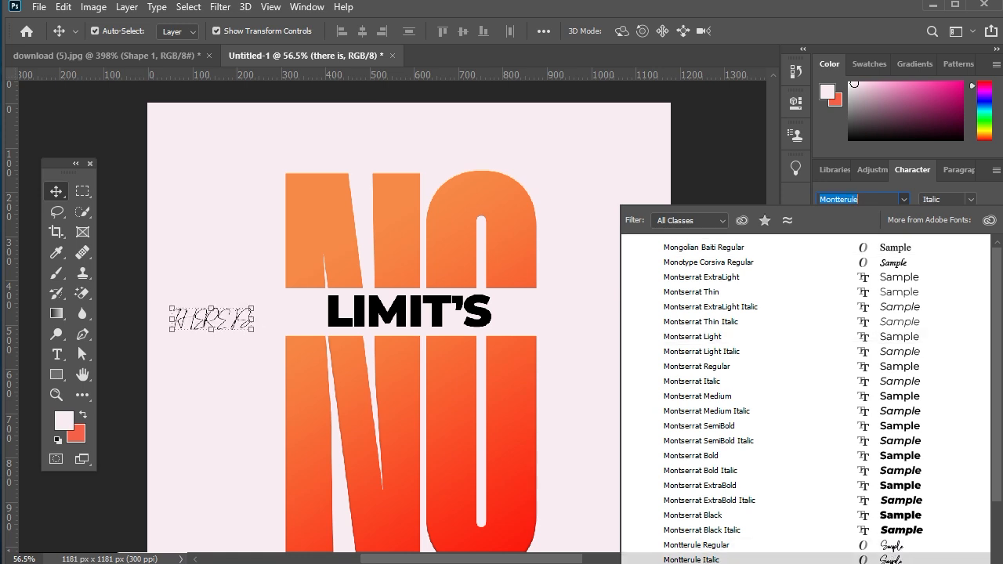
left_click(904, 198)
left_click(868, 285)
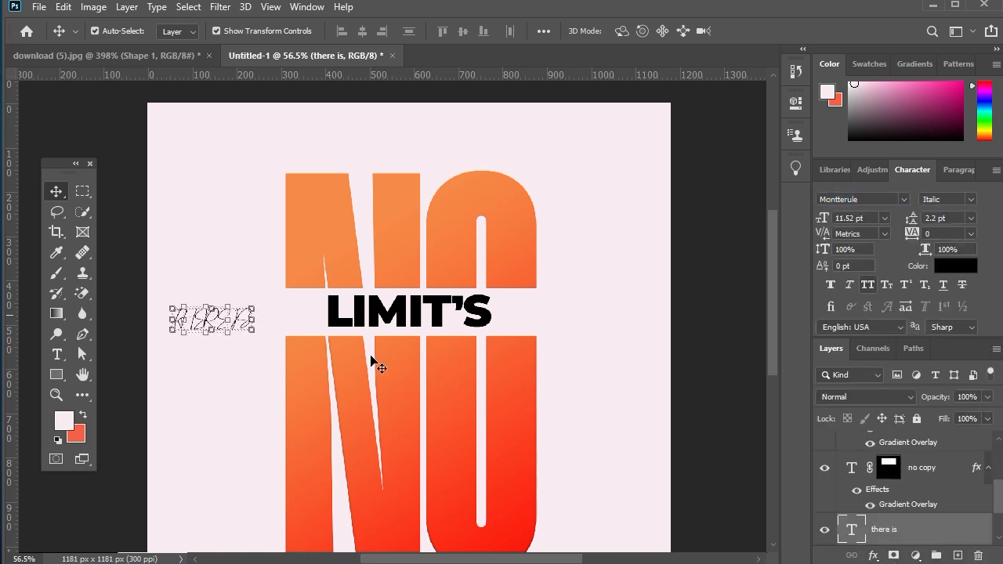
Step: Move the THERE IS text to the top of the N, without All Caps and with faux bold, and enlarge it to 17.94 pt
left_click_drag(217, 334, 332, 161)
scroll(325, 155, "up", 5)
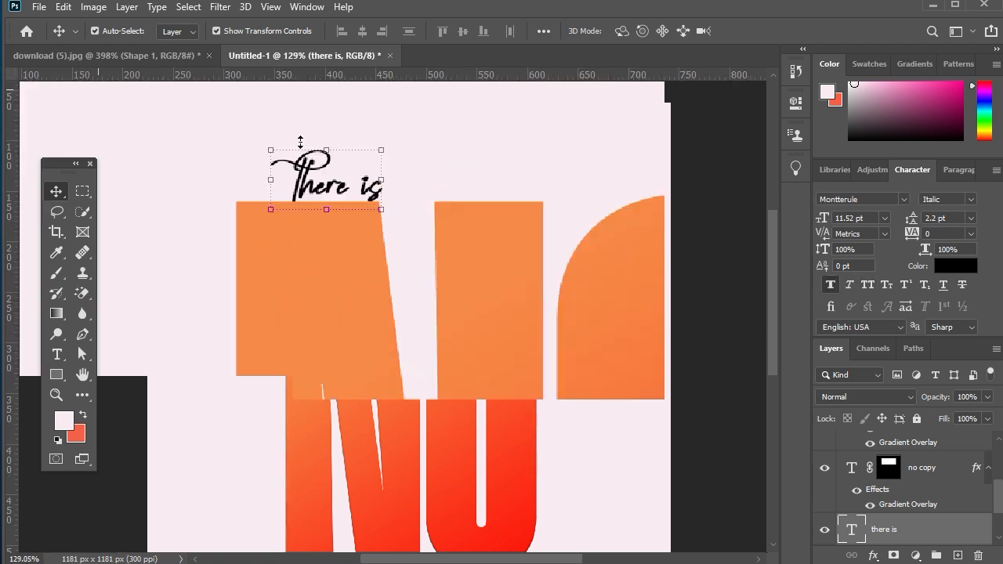
left_click_drag(408, 233, 491, 289)
key("Return")
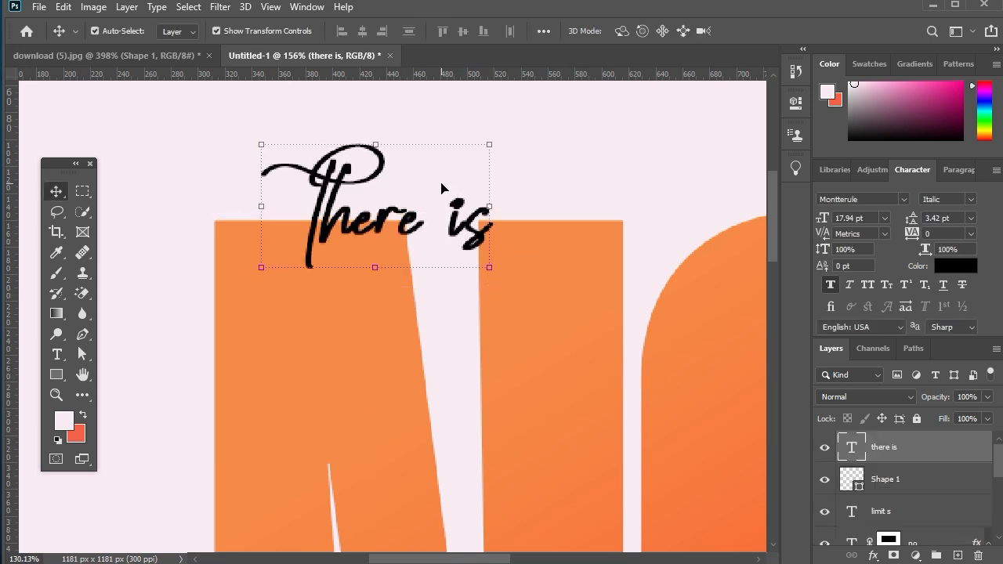
Step: Enlarge the There is text to 35.5 pt and position it across the upper edge of the N
scroll(443, 191, "down", 4)
left_click_drag(461, 212, 537, 274)
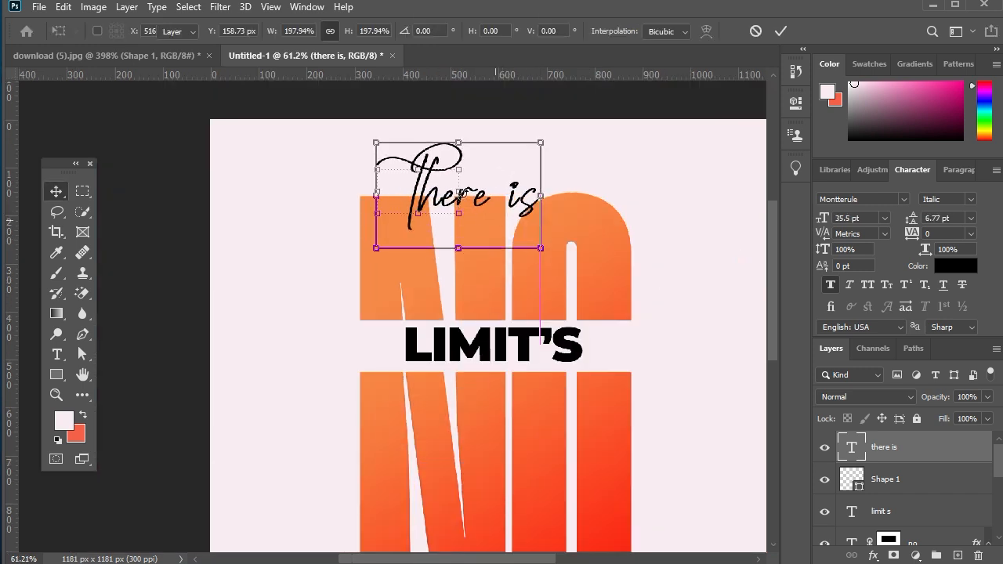
key("Return")
left_click_drag(457, 166, 430, 184)
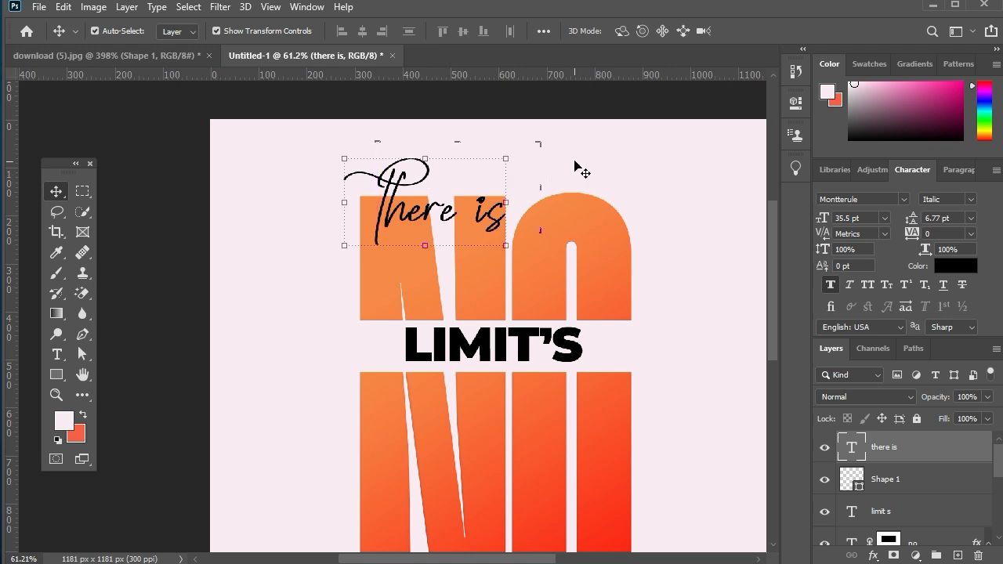
left_click(578, 165)
scroll(595, 250, "down", 2)
scroll(593, 249, "down", 1)
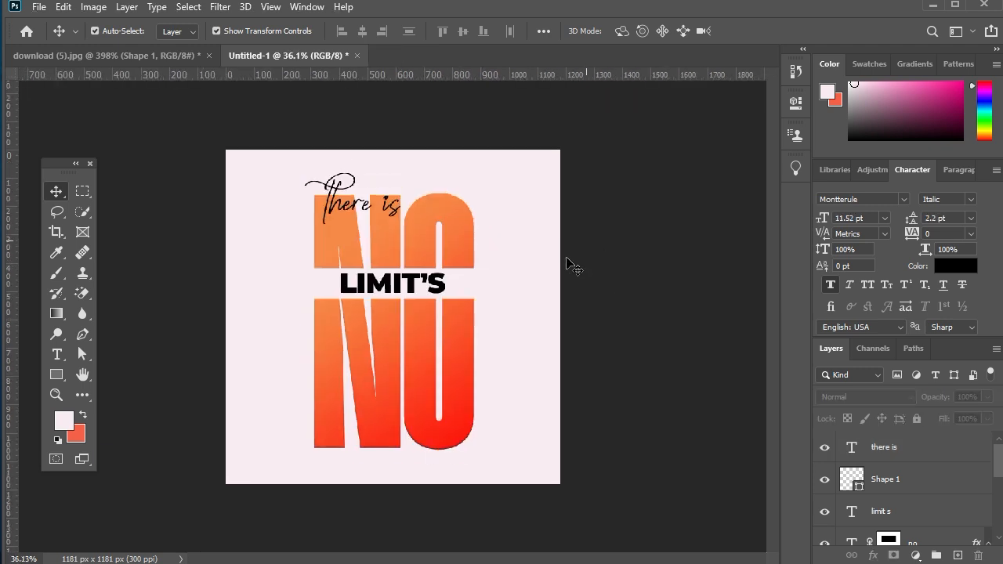
scroll(389, 280, "up", 4)
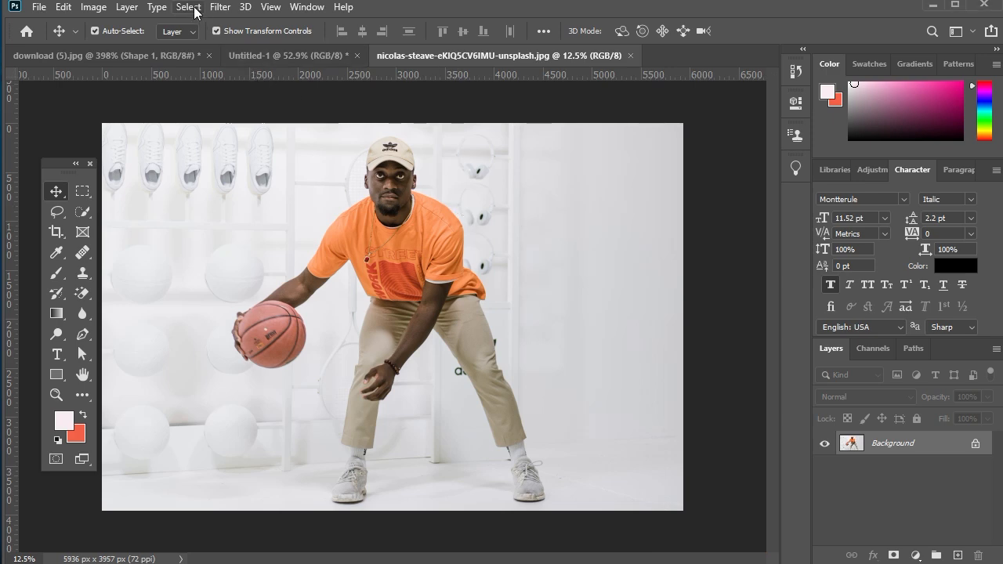
Step: Select the basketball player in the photo as the subject and hide the background with a layer mask
left_click(194, 8)
left_click(231, 188)
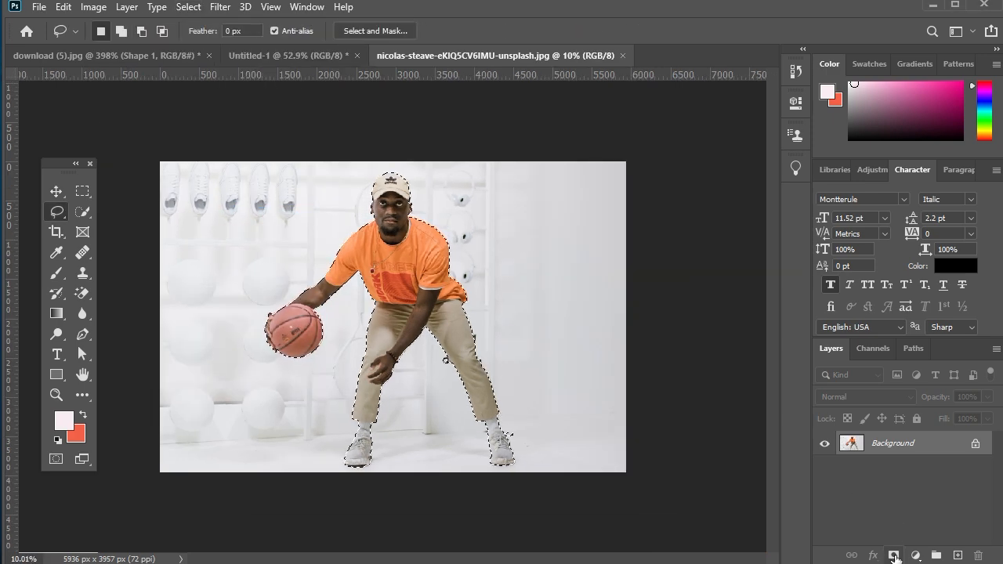
left_click(893, 554)
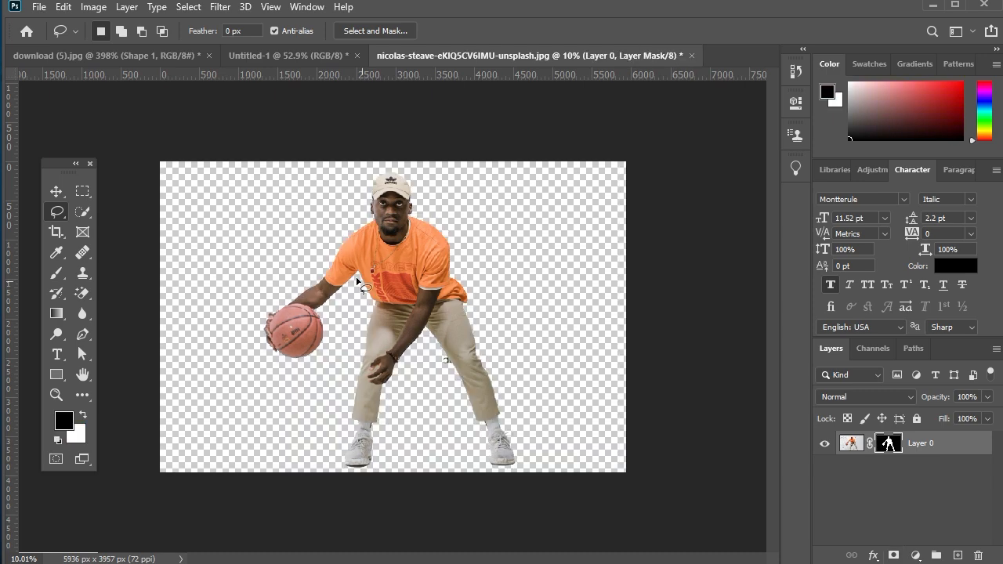
Step: Bring the masked player into the Untitled-1 poster, scaled to 16.17%, over the lower half of the NO
left_click(56, 192)
left_click_drag(391, 267, 409, 384)
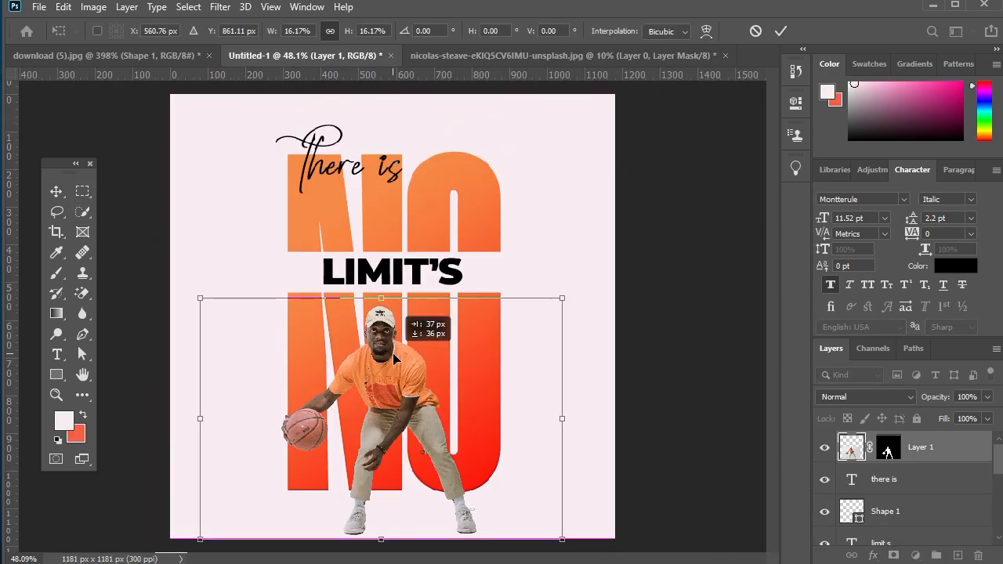
left_click_drag(397, 357, 396, 361)
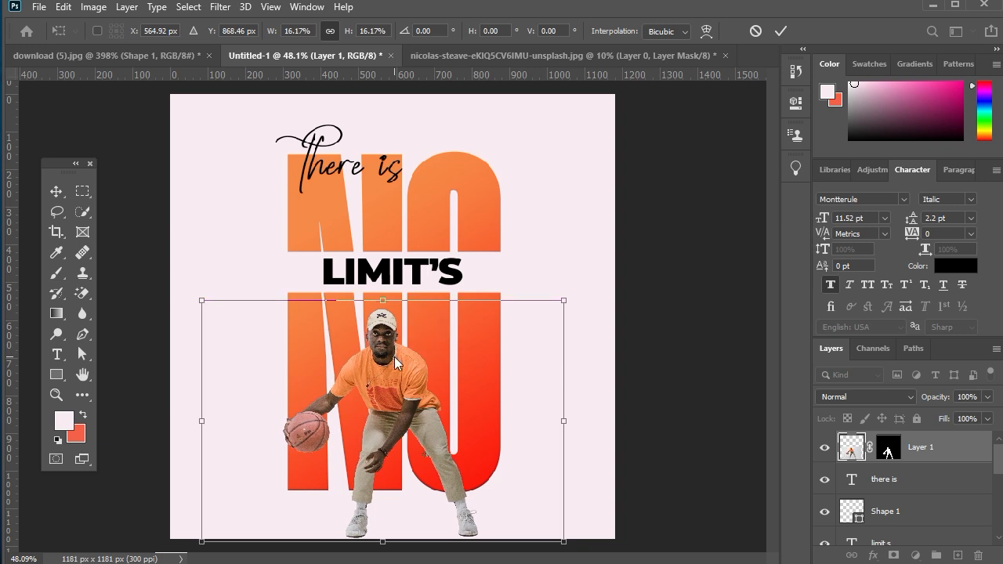
Step: Flip the player horizontally, reduce it to 15.01% and position it over the lower half of the NO
right_click(396, 360)
right_click(425, 229)
left_click(469, 470)
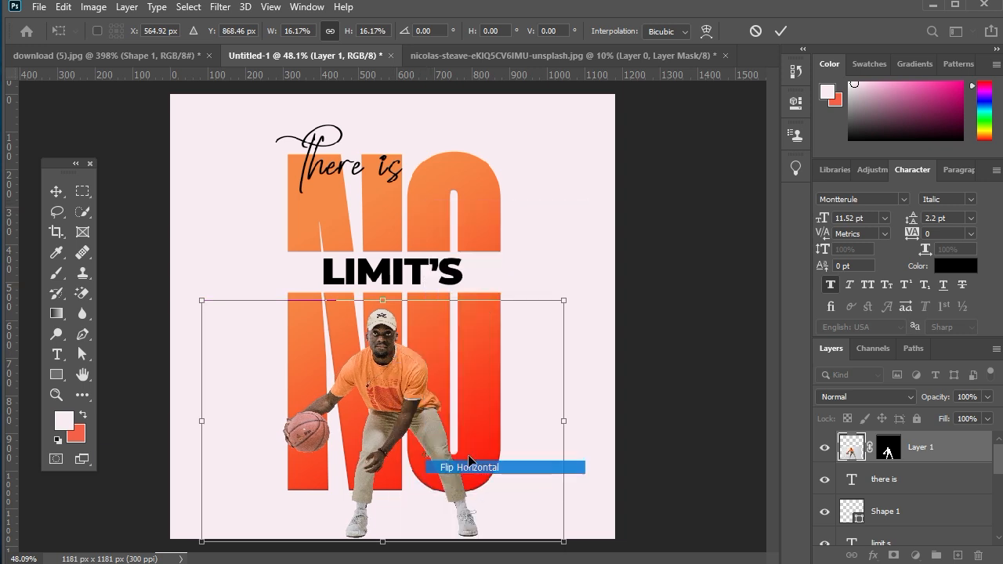
left_click_drag(369, 384, 425, 437)
left_click_drag(414, 539, 414, 521)
left_click_drag(434, 401, 438, 406)
key("Return")
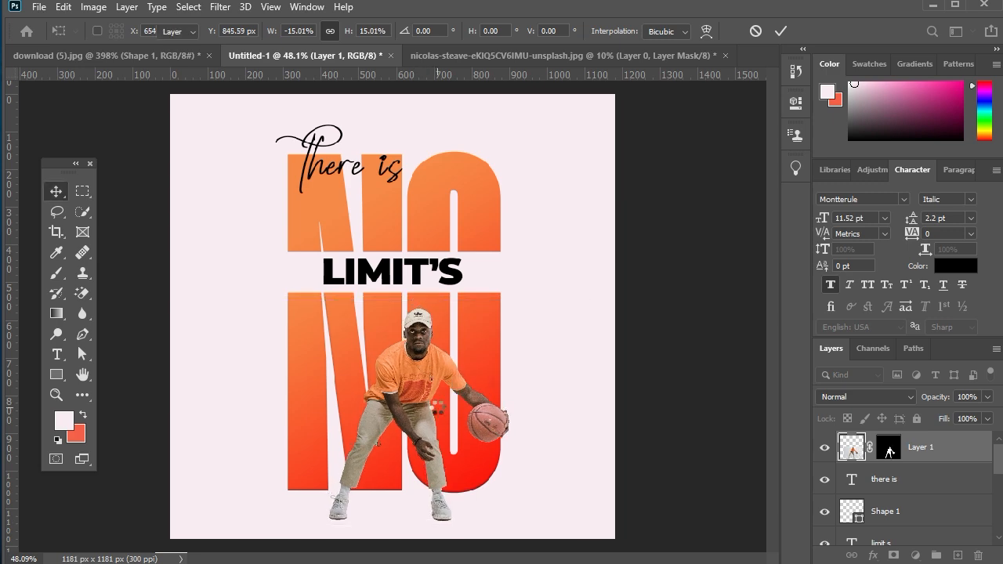
Step: Convert the player's layer to a smart object
scroll(407, 328, "up", 5)
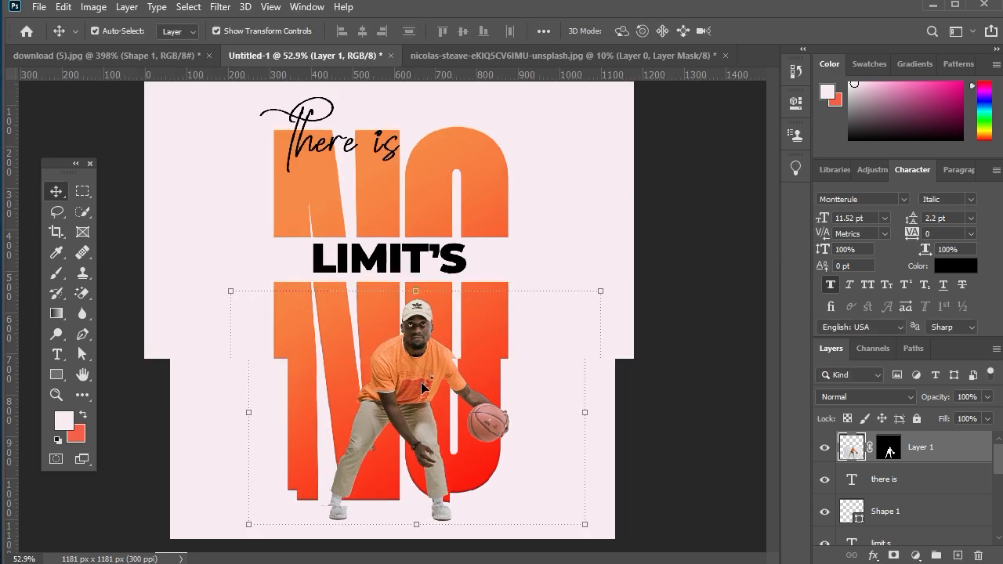
scroll(406, 328, "down", 5)
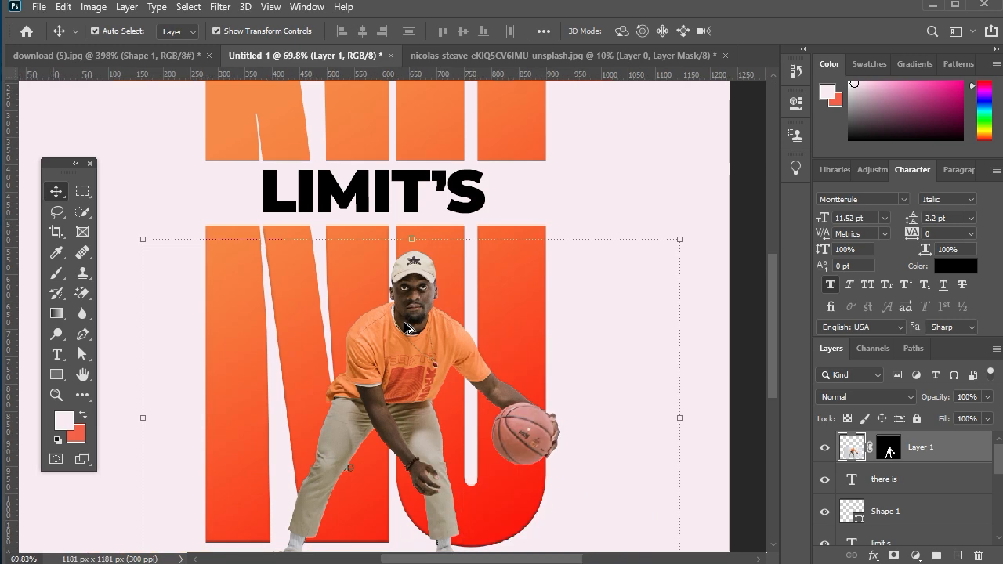
scroll(407, 327, "up", 2)
right_click(915, 449)
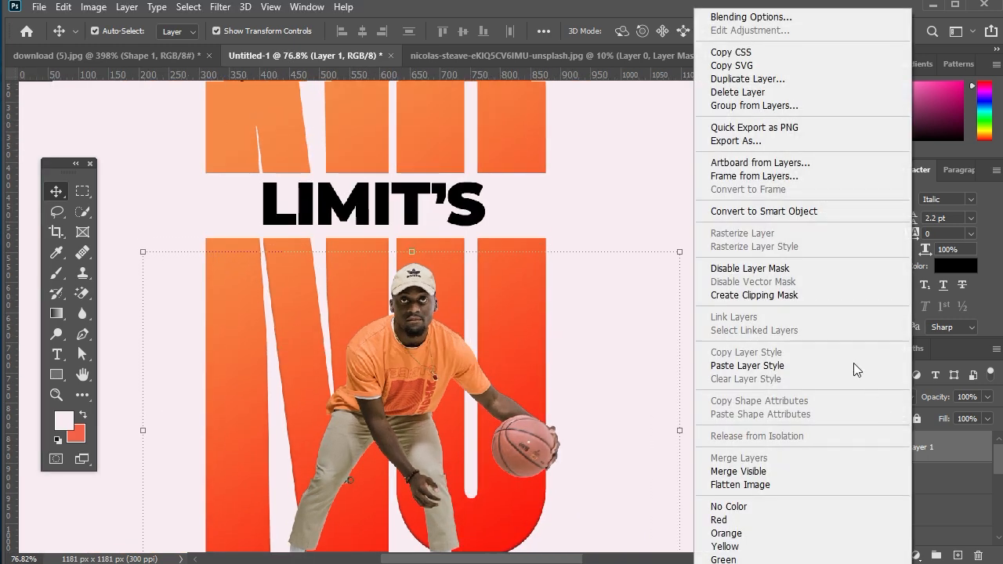
left_click(804, 207)
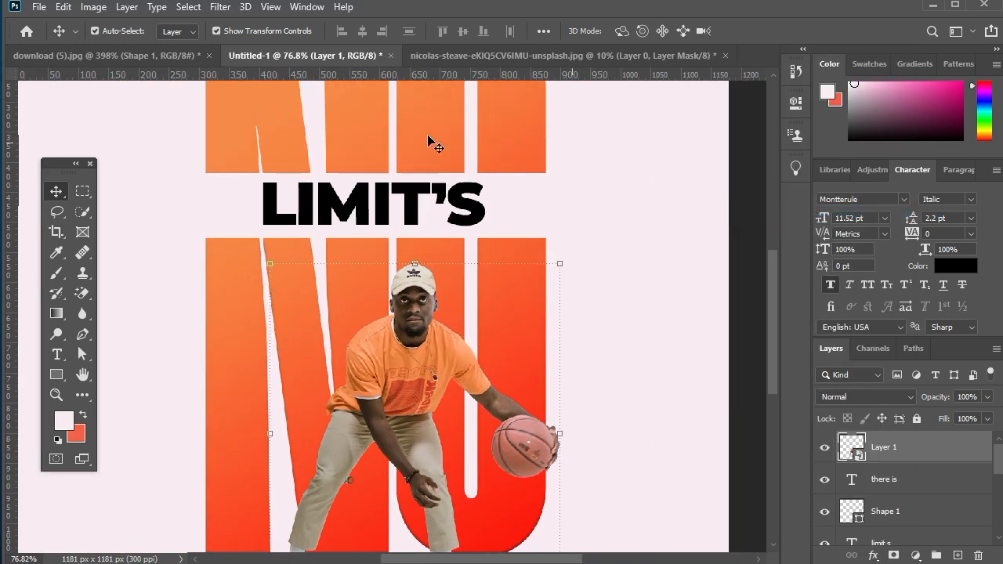
Step: Start a Camera Raw Filter on the player with Contrast -20, Highlights +15 and Shadows +29
left_click(219, 7)
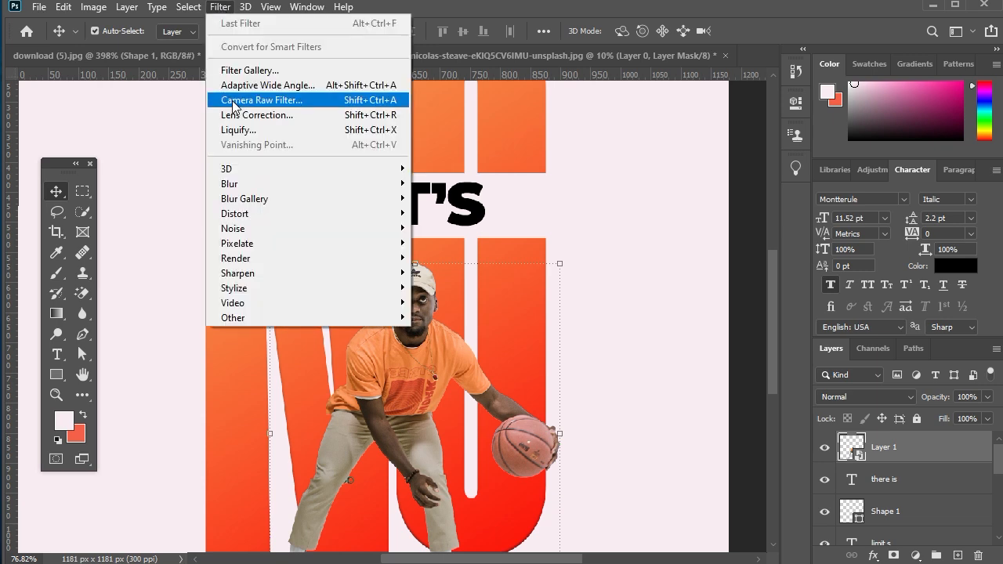
left_click(233, 101)
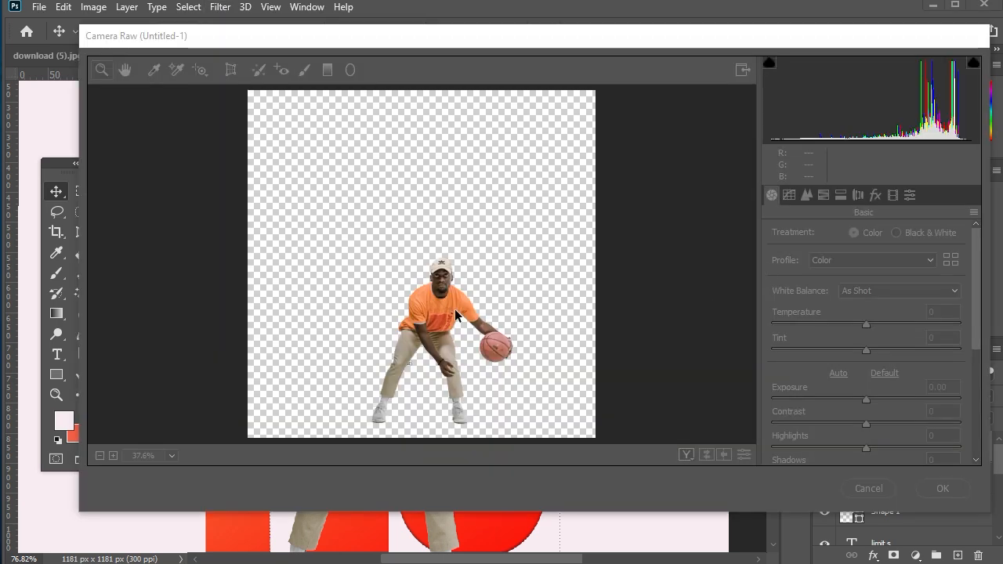
scroll(439, 308, "up", 3)
scroll(499, 207, "down", 2)
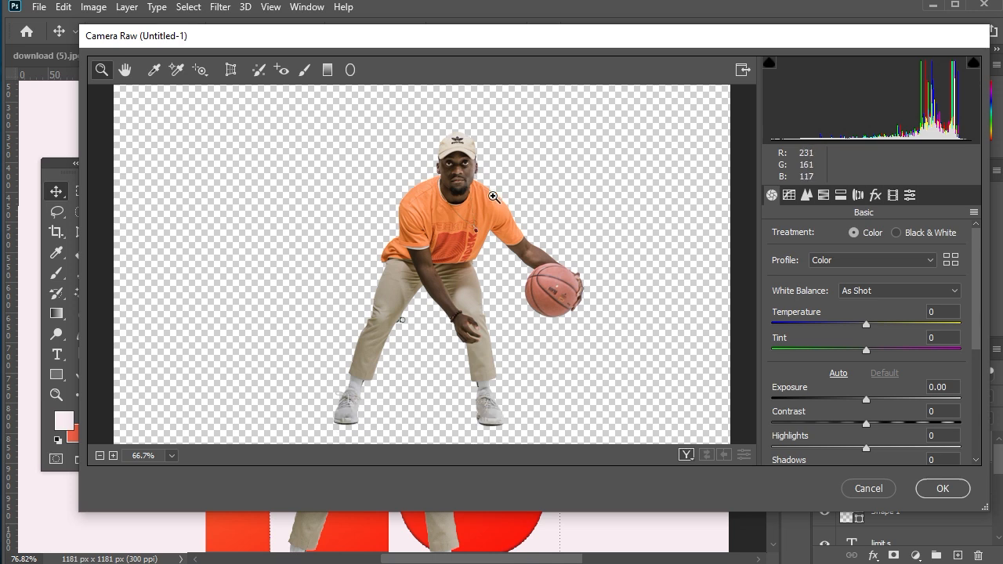
left_click(874, 325)
left_click_drag(873, 325, 859, 348)
scroll(871, 337, "down", 3)
left_click_drag(869, 315, 882, 330)
scroll(882, 331, "down", 2)
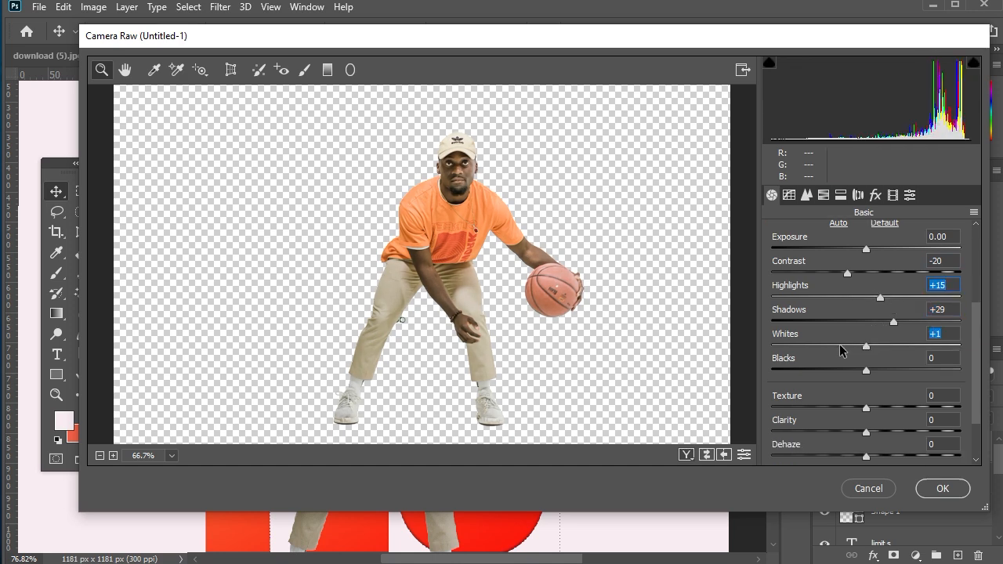
Step: Set Whites to -27, Blacks to +17, Texture to -19, Clarity to +14, Vibrance to +12 and Saturation to +10
left_click(839, 345)
scroll(839, 346, "down", 3)
left_click(881, 304)
left_click(841, 366)
left_click_drag(841, 365, 878, 363)
left_click(847, 342)
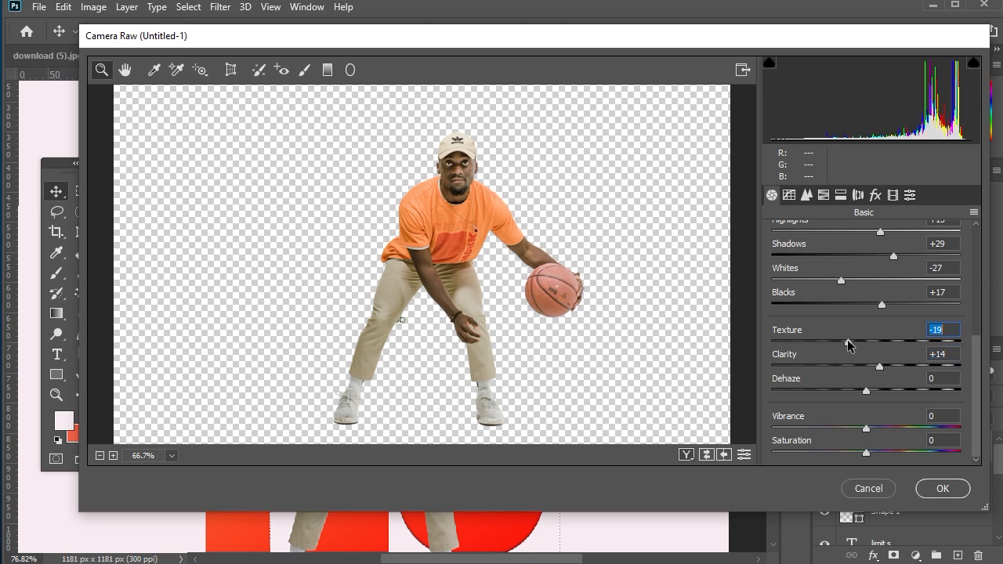
left_click(877, 428)
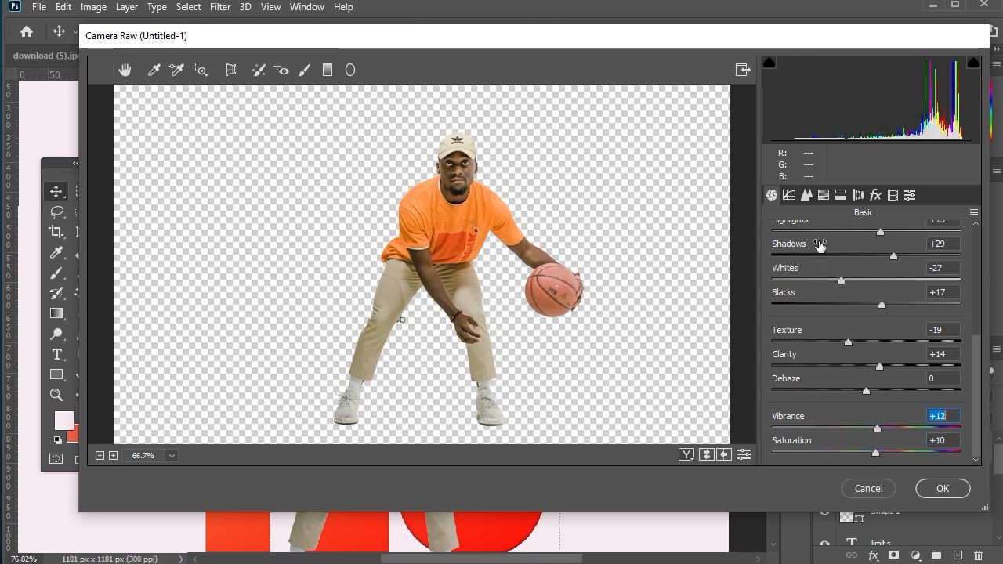
Step: Shift the player's hues in the HSL adjustments, with Oranges at -9 and Yellows at about -31
left_click(823, 197)
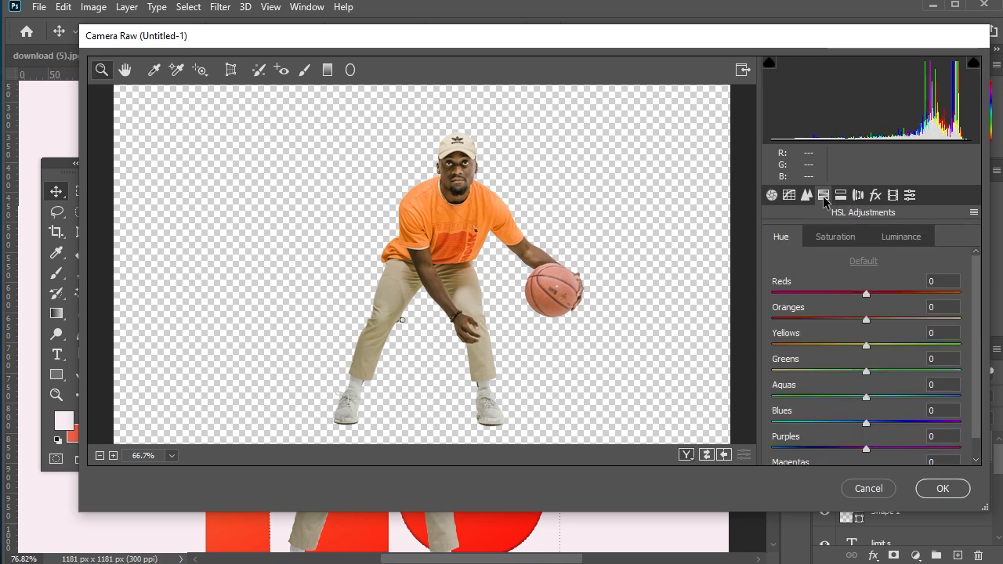
left_click_drag(867, 318, 882, 318)
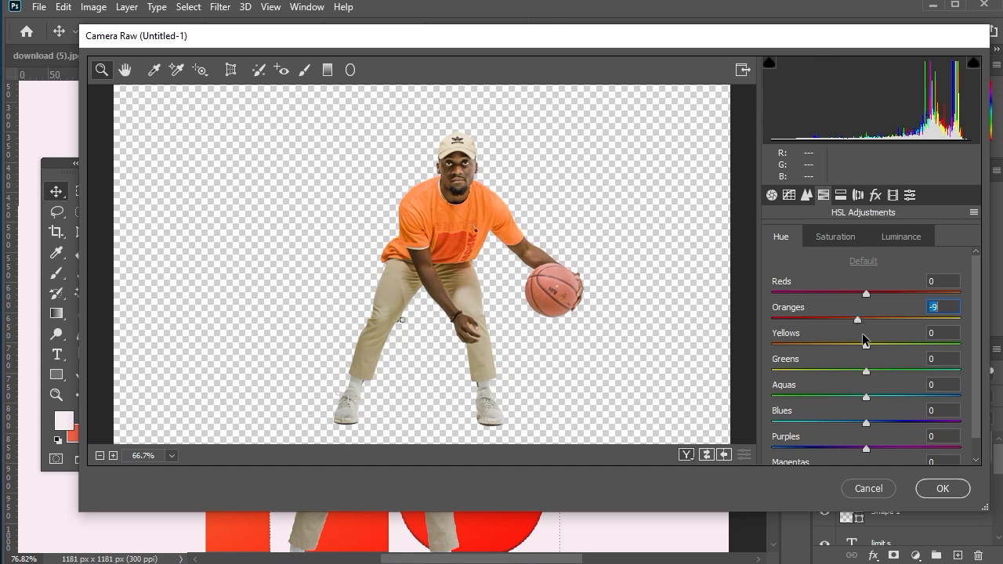
left_click_drag(849, 344, 834, 345)
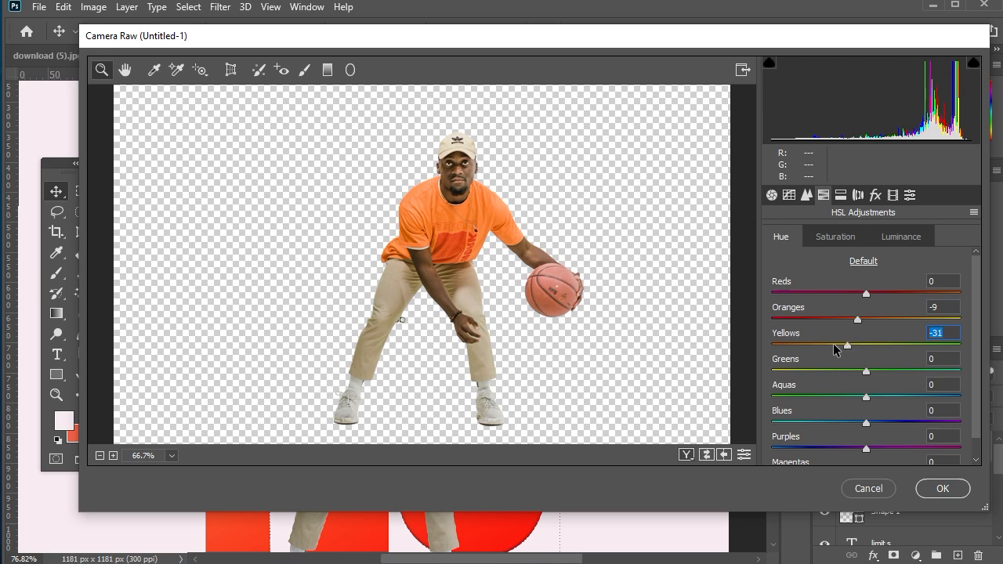
Step: Split-tone the highlights with Hue 12 and Saturation 7, and apply the Camera Raw Filter
left_click(840, 194)
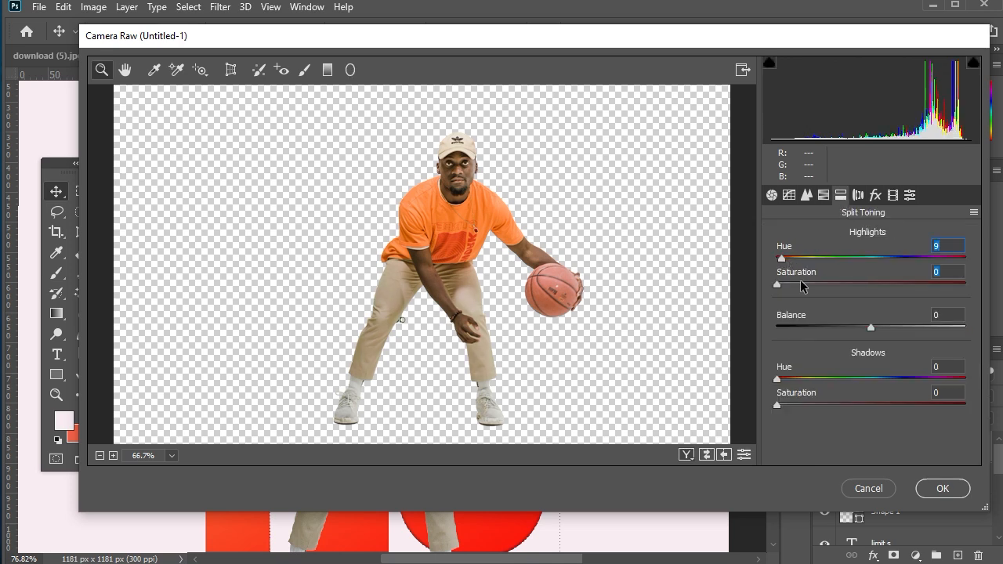
key("Down")
key("Down")
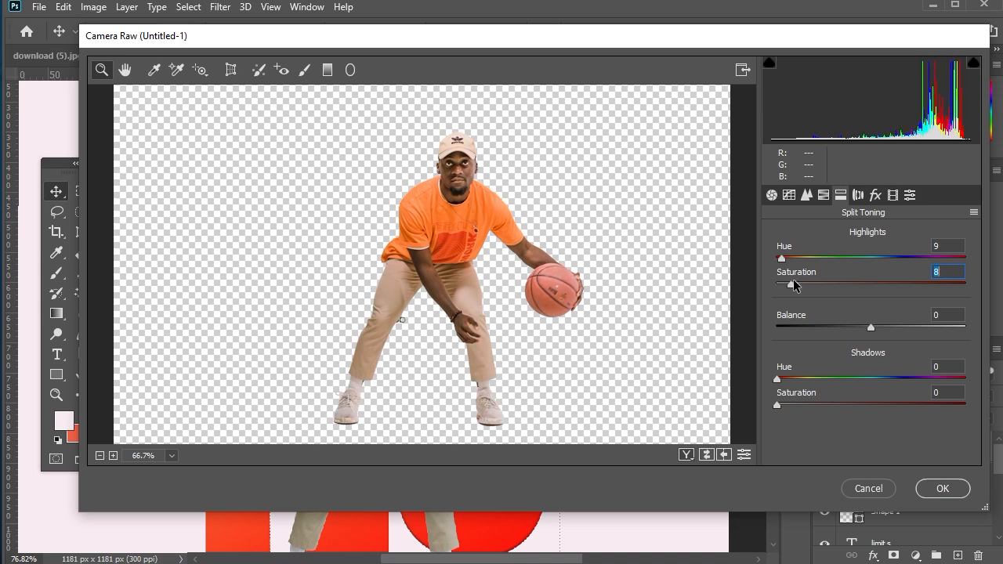
key("Down")
left_click(783, 258)
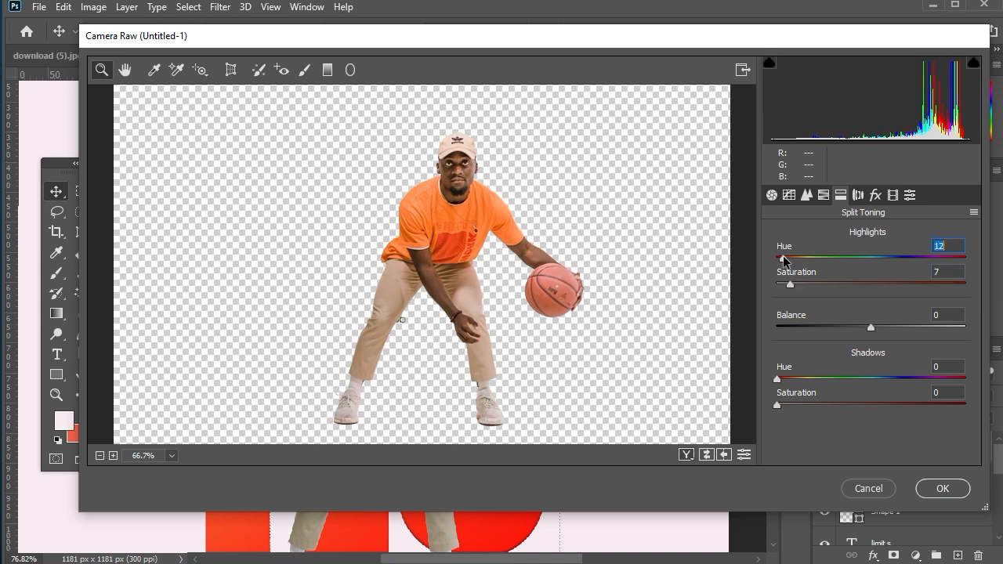
left_click(937, 489)
Step: Move the player slightly up so the cap sits just beneath LIMIT'S
key("ctrl+0")
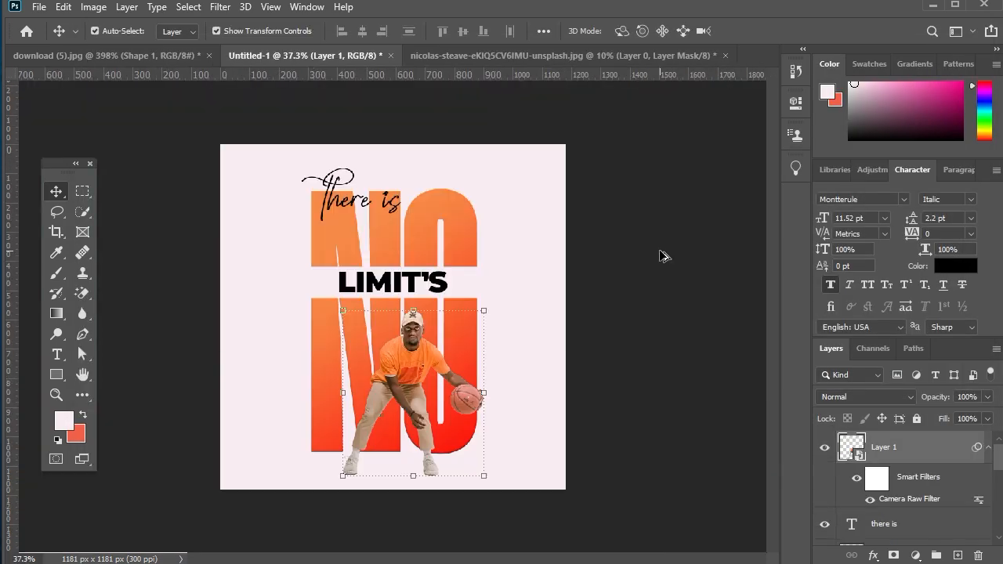
key("ctrl+plus")
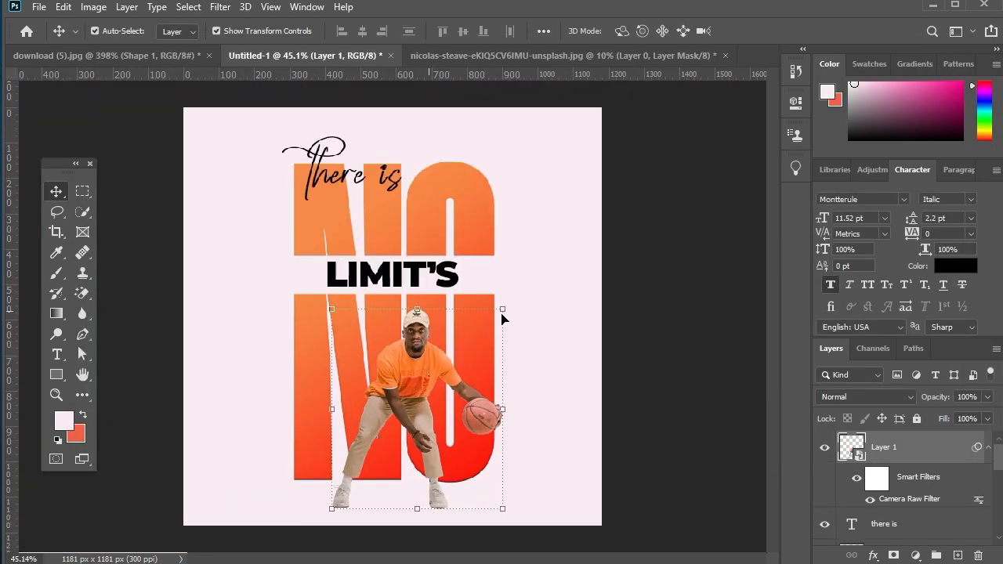
left_click_drag(432, 312, 432, 304)
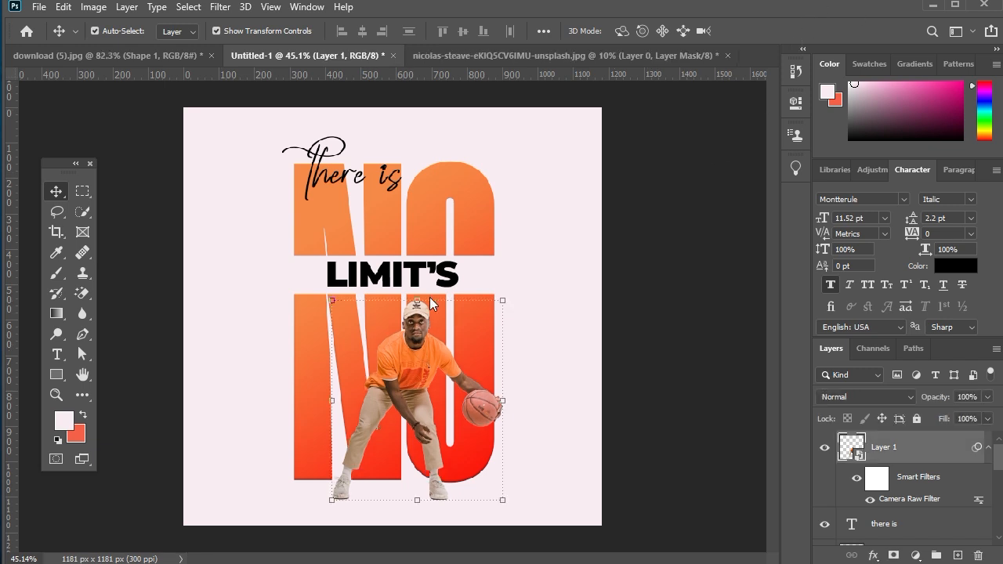
Step: Flip the player back horizontally, scale it to 96.48% and centre it beneath LIMIT'S over the lower NO
key("ctrl+t")
right_click(423, 329)
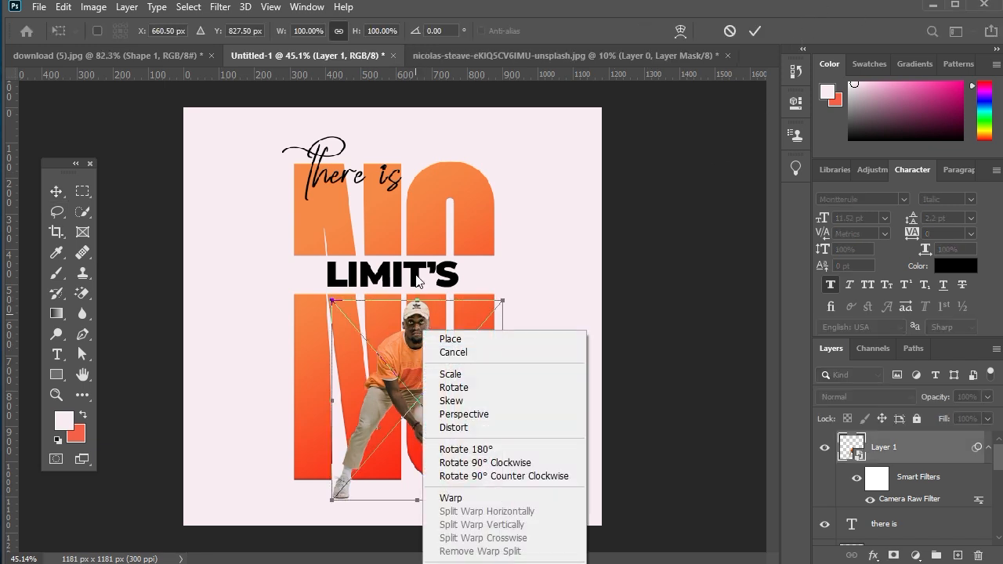
right_click(416, 275)
left_click(455, 517)
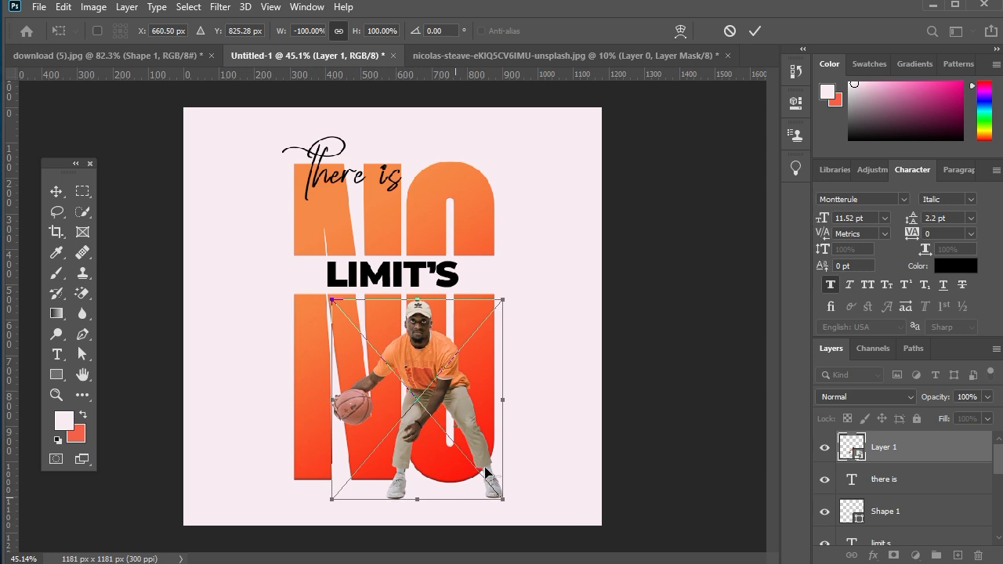
mouse_move(456, 448)
left_mouse_down()
mouse_move(442, 433)
mouse_move(447, 444)
left_mouse_up()
left_click_drag(391, 289, 394, 293)
key("Down")
key("Down")
key("Down")
key("Down")
key("Down")
key("Down")
key("Down")
key("Down")
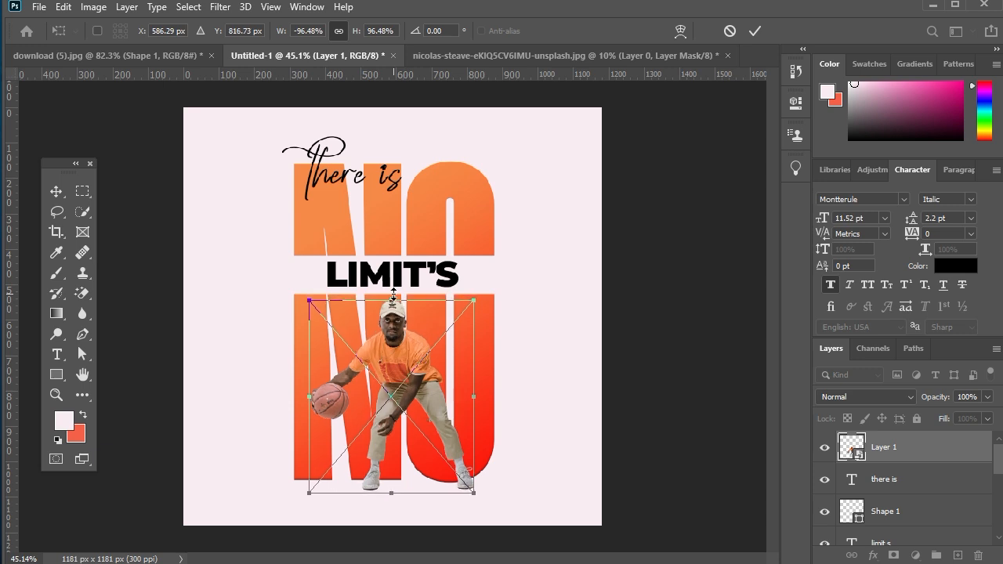
key("Return")
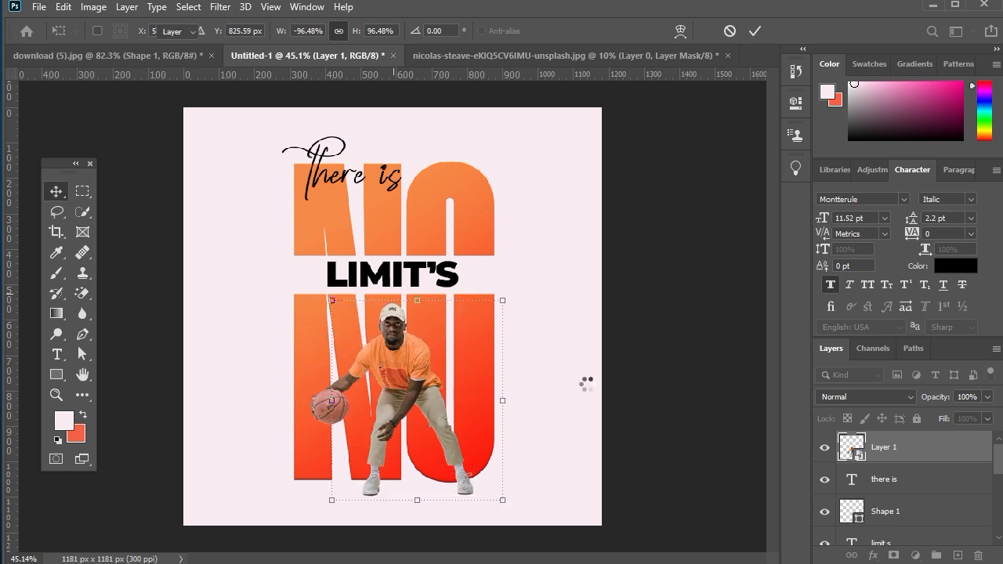
Step: Add a new empty layer directly above the Color Fill 1 background
left_click(480, 437)
scroll(907, 526, "down", 2)
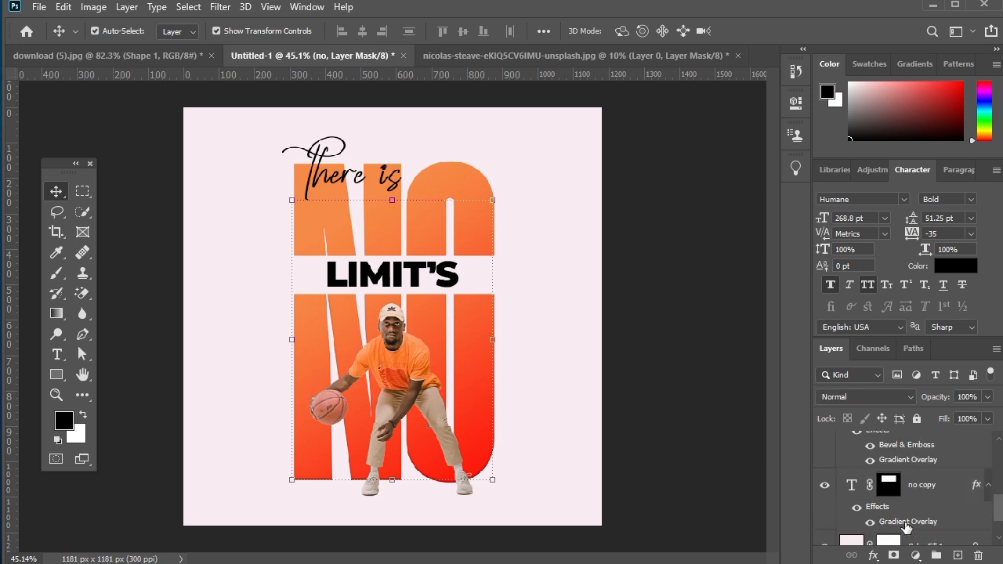
left_click(906, 543)
key("ctrl+shift+alt+n")
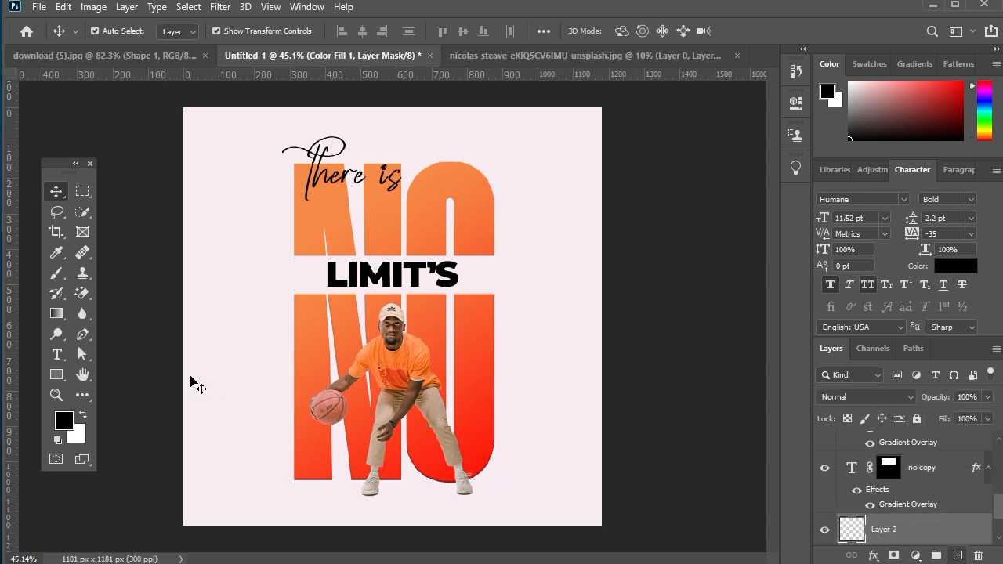
Step: Paint one soft #000000 brush dab on the new layer beside the N, using a 150 px tip at full opacity and flow
key("b")
left_click(69, 418)
type("000000")
left_click(899, 206)
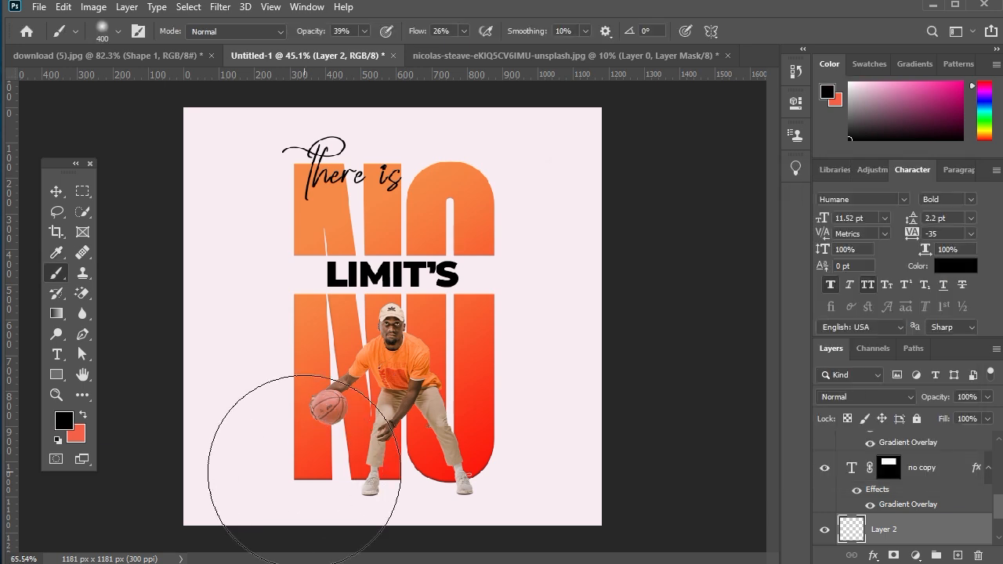
scroll(302, 426, "up", 3)
key("bracketleft")
key("bracketleft")
key("bracketleft")
key("bracketleft")
key("bracketleft")
key("bracketleft")
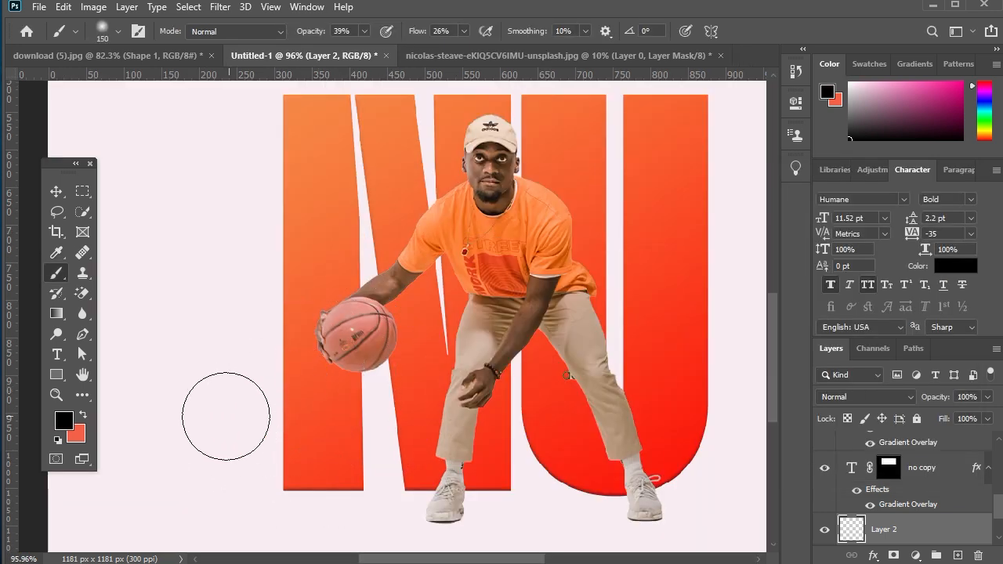
key("0")
key("shift+0")
left_click(242, 320)
Step: Transform the black dab into a thin shadow under the N's base, with 205.63% width and 14.60% height
left_click(60, 192)
mouse_move(243, 241)
left_mouse_down()
mouse_move(242, 387)
mouse_move(325, 437)
mouse_move(330, 493)
mouse_move(327, 466)
left_mouse_up()
key("Down")
key("Down")
key("Down")
key("Down")
key("Down")
key("Down")
key("Down")
key("Down")
key("Down")
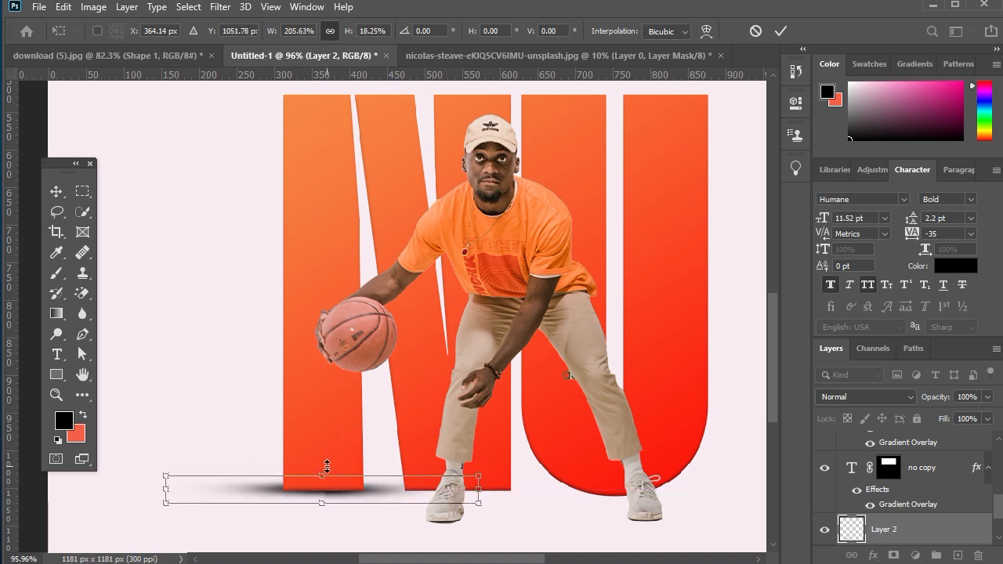
left_click_drag(327, 468, 327, 472)
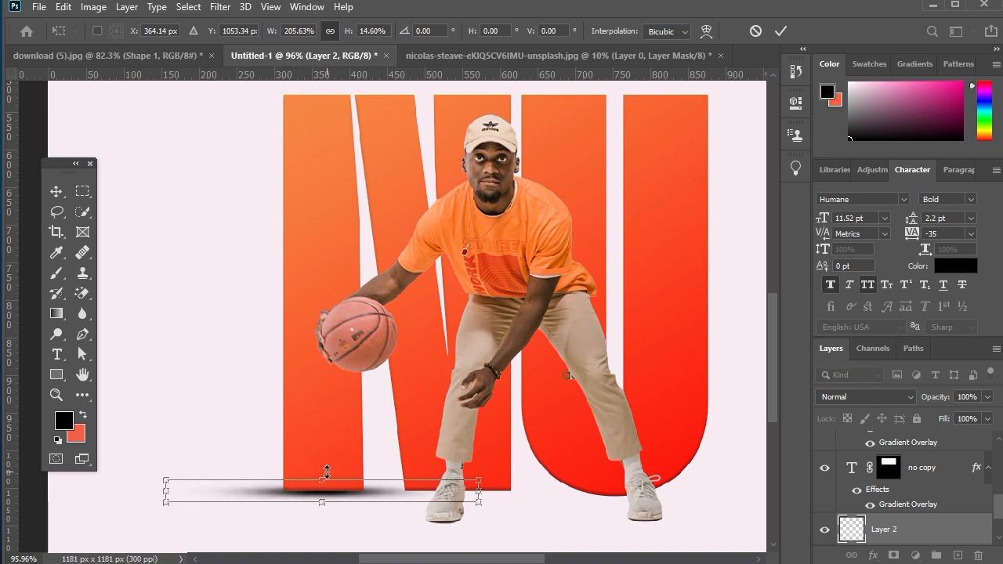
key("Return")
Step: Set the shadow to 65% opacity and 61% fill, and duplicate it twice along the base of the NO
left_click_drag(946, 419, 918, 420)
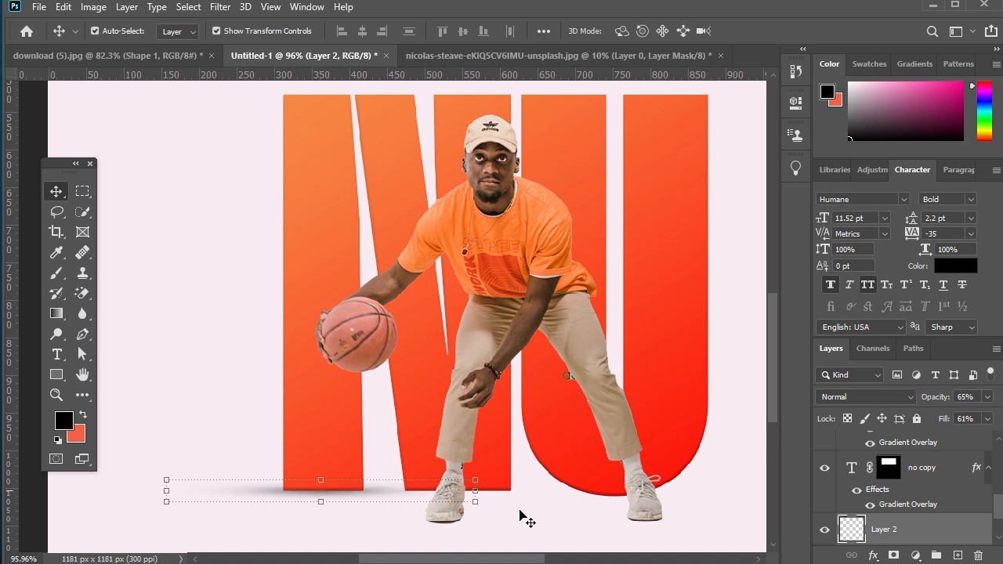
scroll(526, 519, "down", 3)
left_click_drag(266, 432, 548, 440)
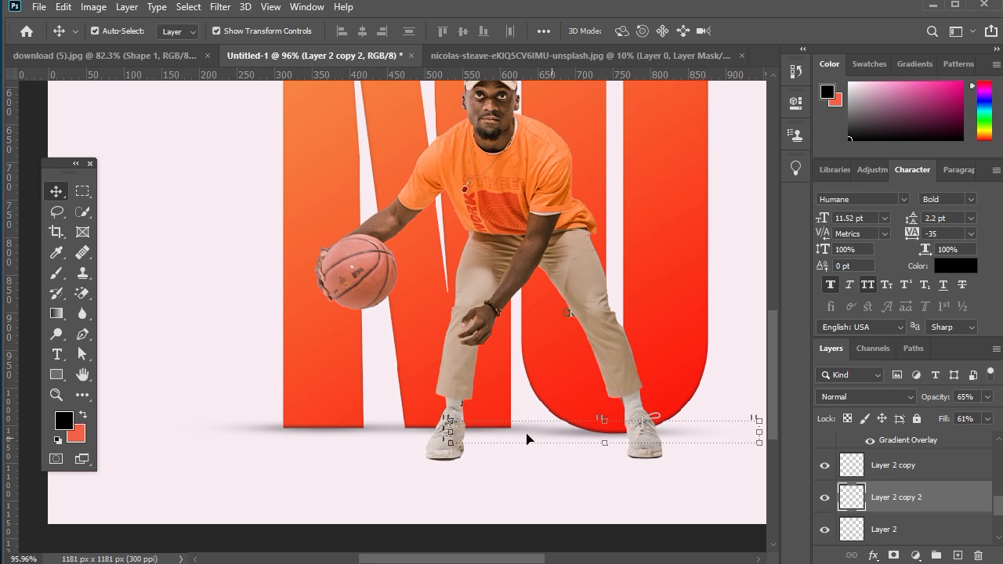
Step: Add a new empty layer directly above the unduplicated "no" text layer and clip it to that text
left_click(308, 405)
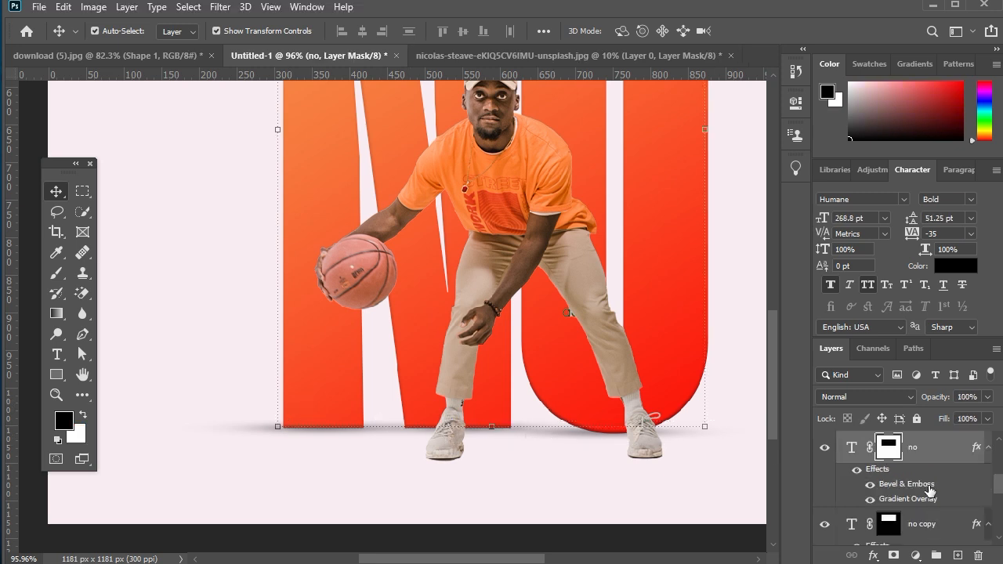
left_click(930, 520)
scroll(930, 466, "up", 2)
left_click(906, 509)
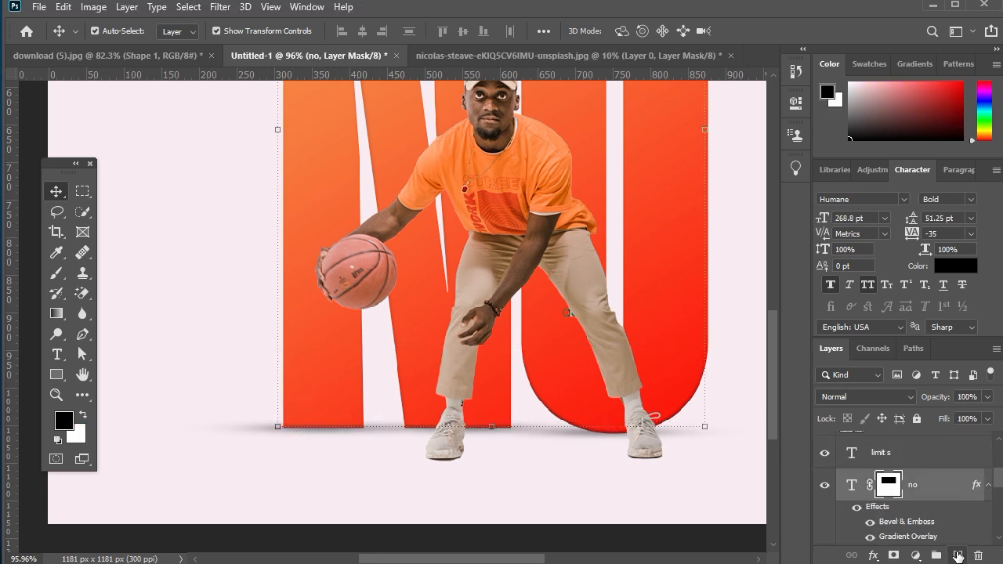
left_click(958, 555)
right_click(910, 481)
left_click(752, 295)
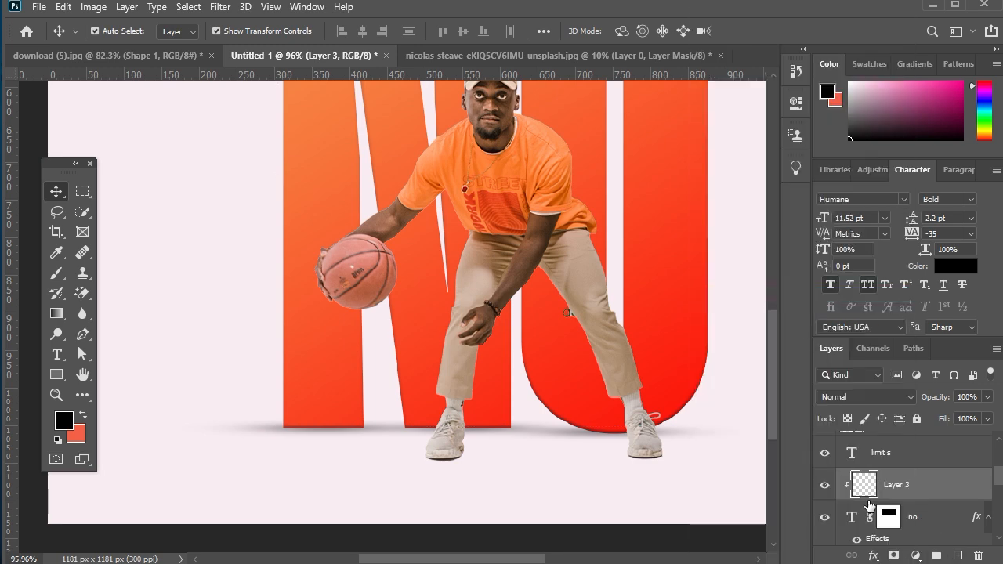
Step: Draw a vertical black Foreground to Transparent gradient on the new layer, from the base of the lower NO up to its mid-height
scroll(504, 369, "down", 2)
key("g")
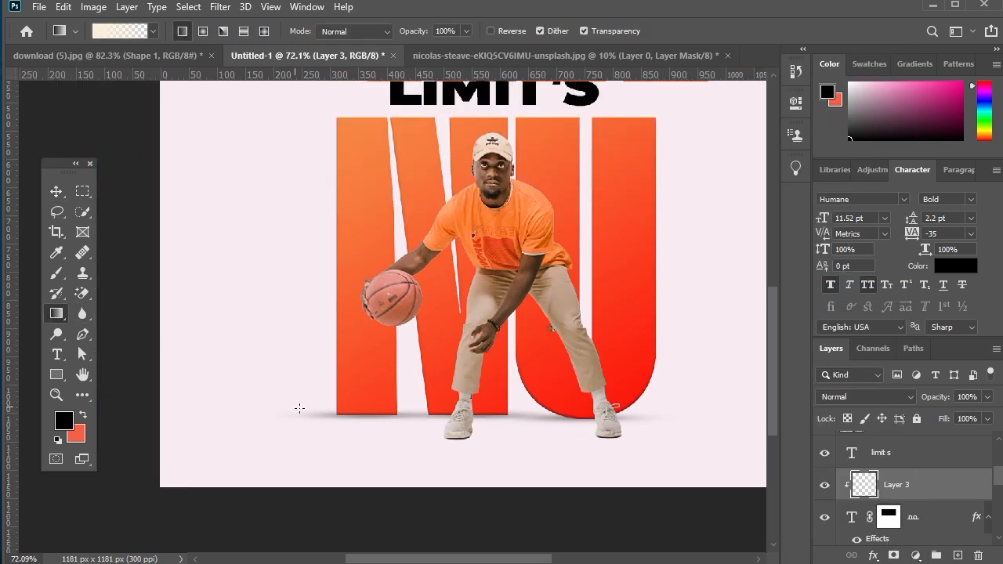
left_click(114, 31)
left_click(656, 392)
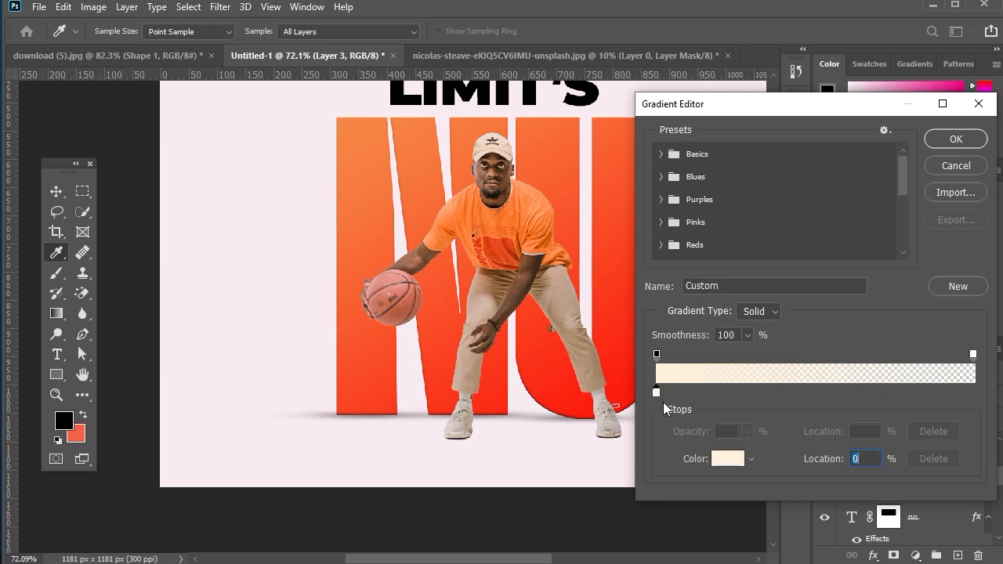
left_click(662, 153)
left_click(705, 178)
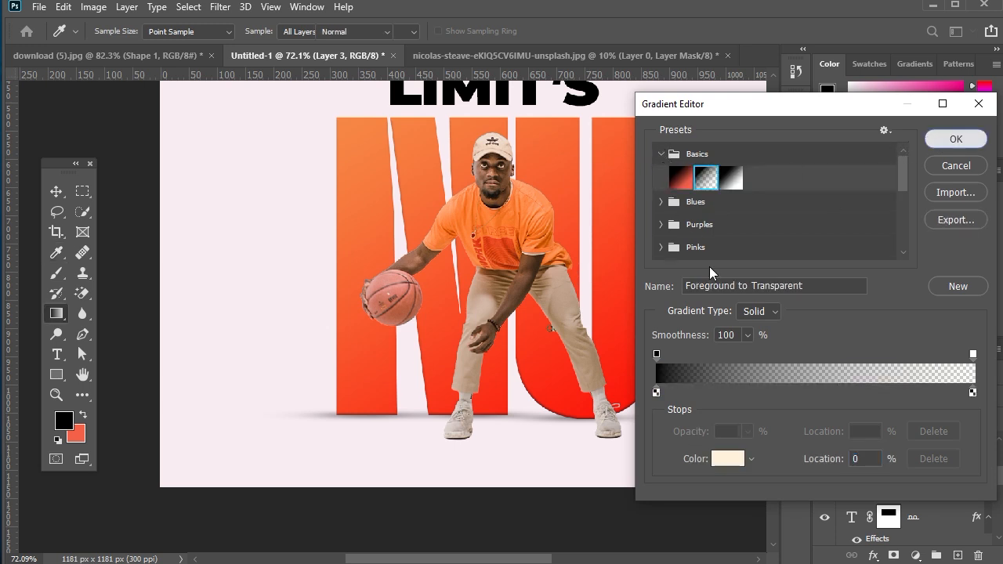
left_click(955, 139)
left_click_drag(481, 398, 481, 266)
key("v")
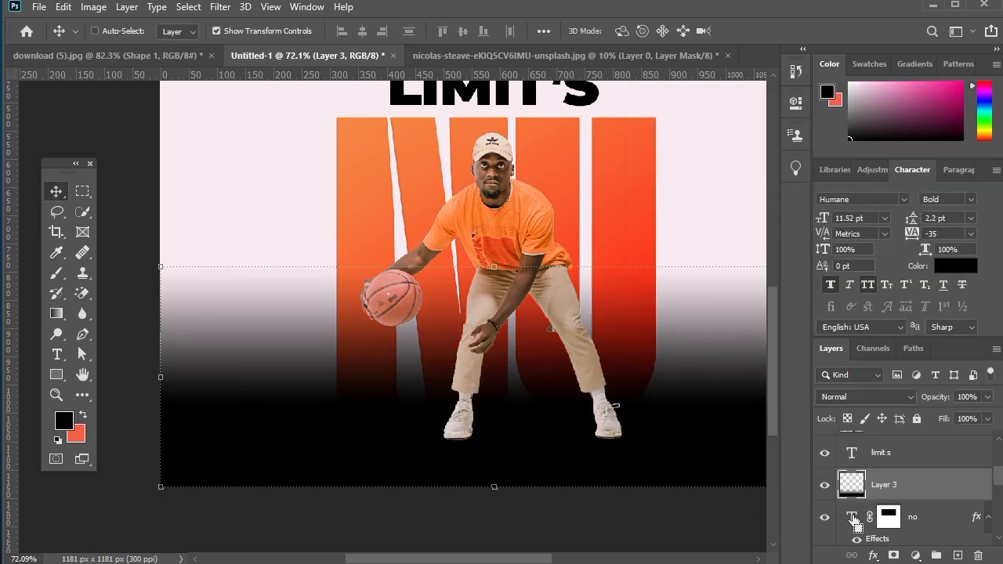
Step: Mask the gradient layer to the NO letter shapes and set its fill to 29%
left_click(852, 517, "ctrl")
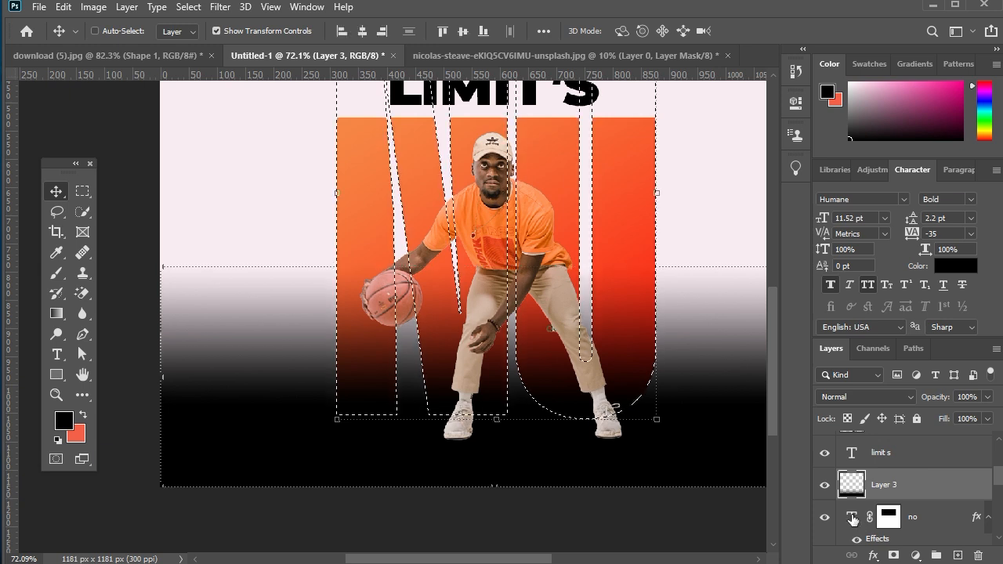
left_click(893, 555, "ctrl")
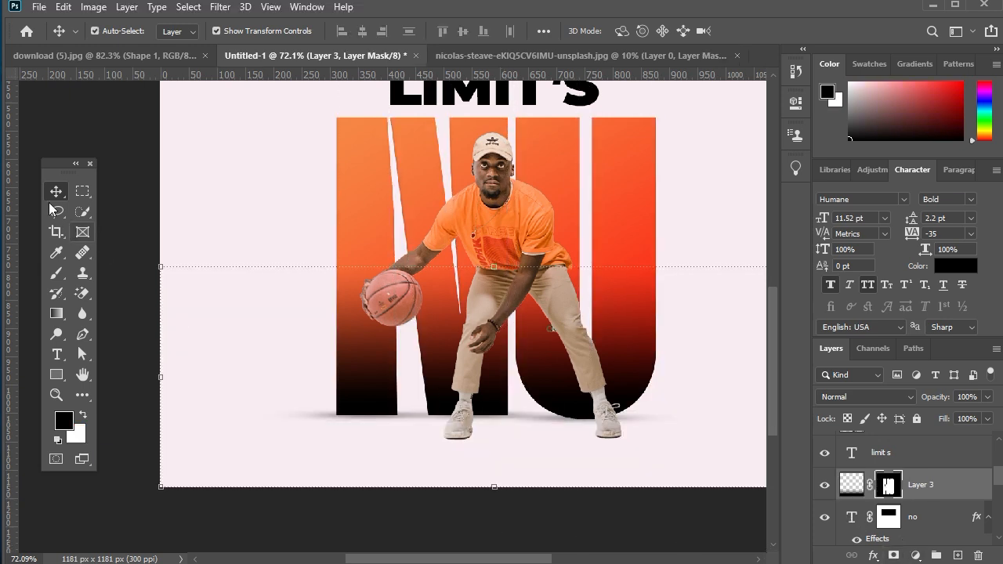
left_click(989, 419)
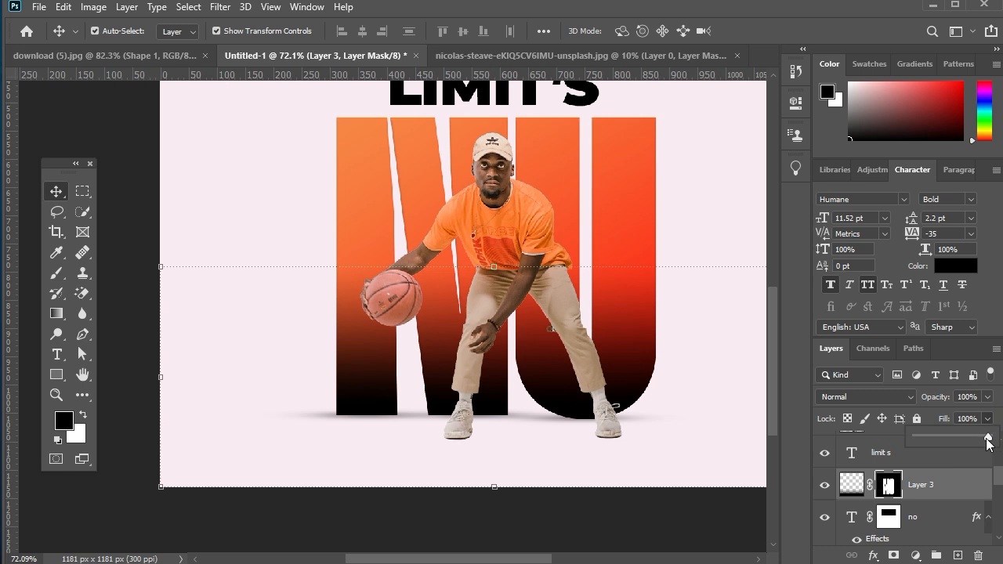
left_click_drag(954, 439, 929, 439)
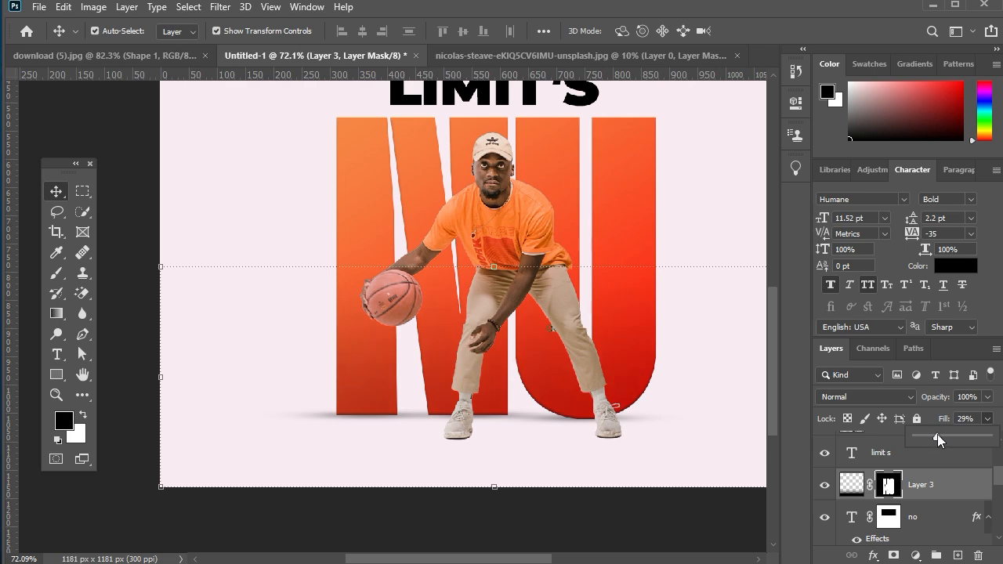
Step: Open the basketball player's smart object contents for editing
left_click(578, 337)
scroll(572, 342, "up", 10)
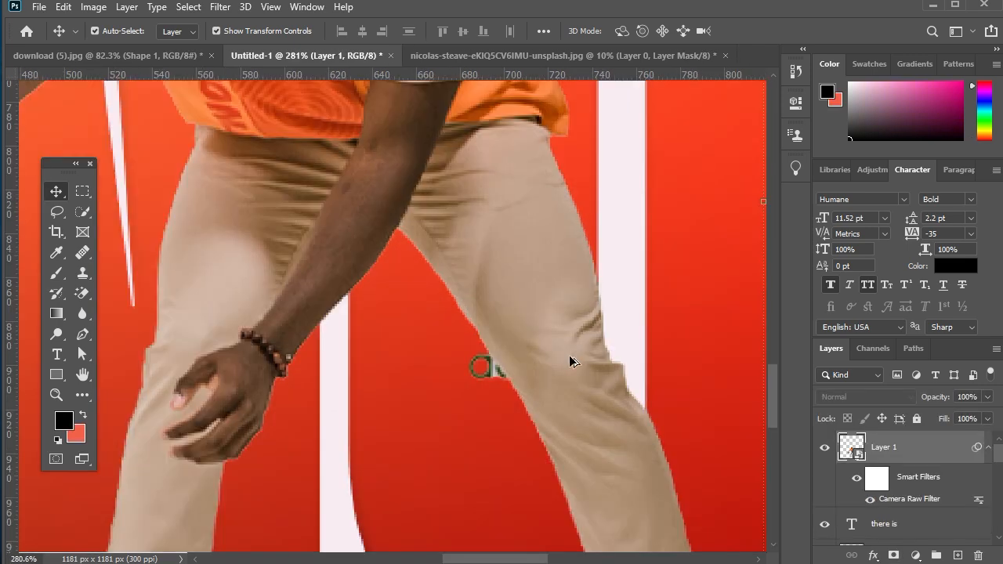
right_click(328, 378)
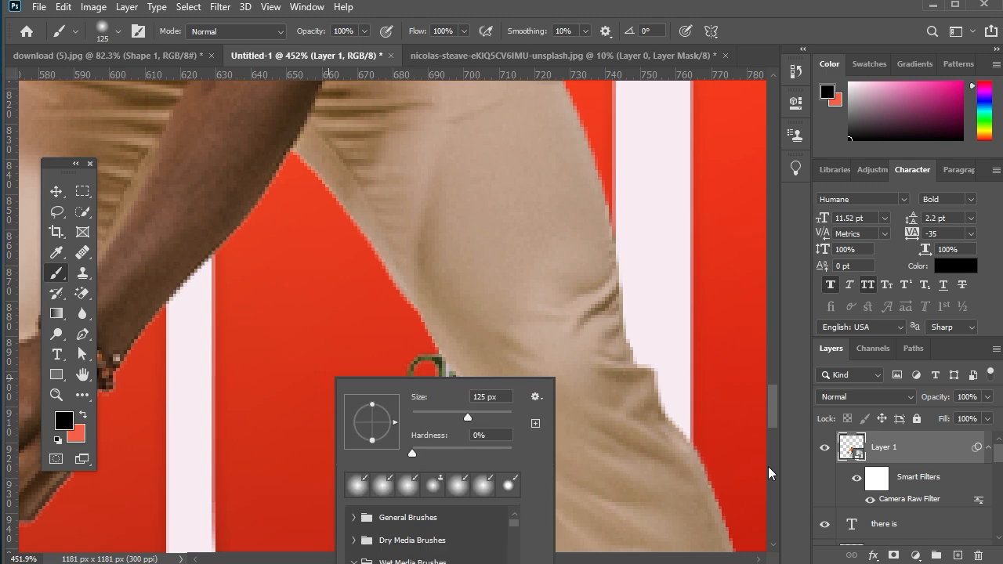
left_click(864, 467)
double_click(858, 457)
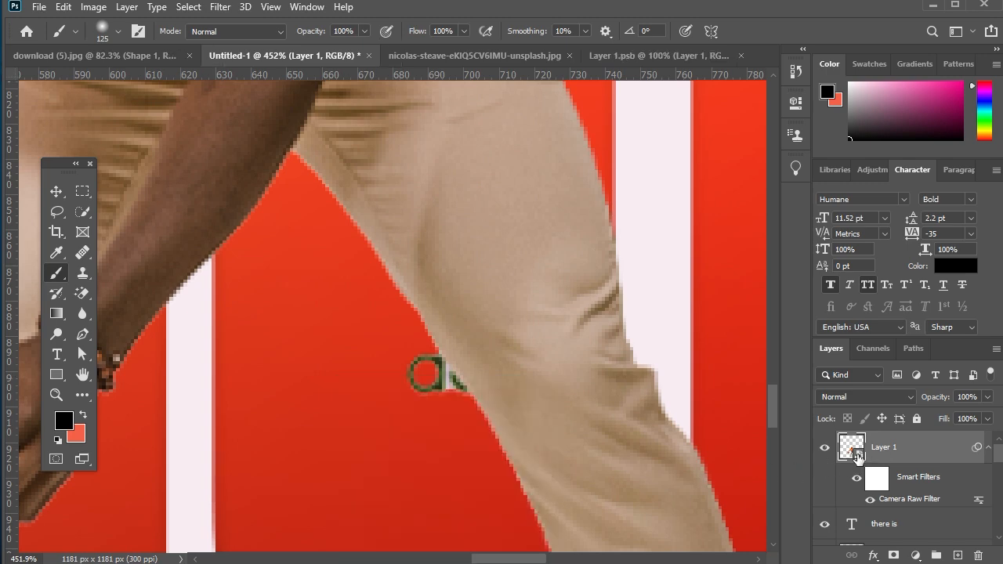
scroll(337, 407, "up", 3)
scroll(322, 402, "up", 5)
Step: Paint black on the player's layer mask with a 9 px brush to hide the leftover green mark beside the trouser leg
key("ctrl+backslash")
key("bracketleft")
key("bracketleft")
key("bracketleft")
key("bracketleft")
key("bracketleft")
key("bracketleft")
key("bracketleft")
key("bracketleft")
key("bracketleft")
key("bracketleft")
key("bracketleft")
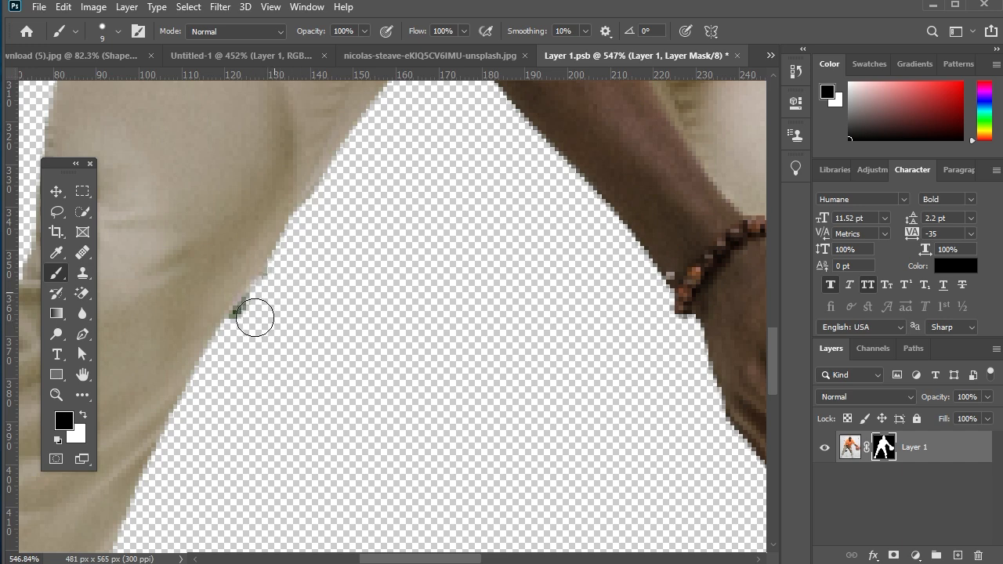
left_click_drag(246, 326, 268, 287)
scroll(349, 276, "down", 12)
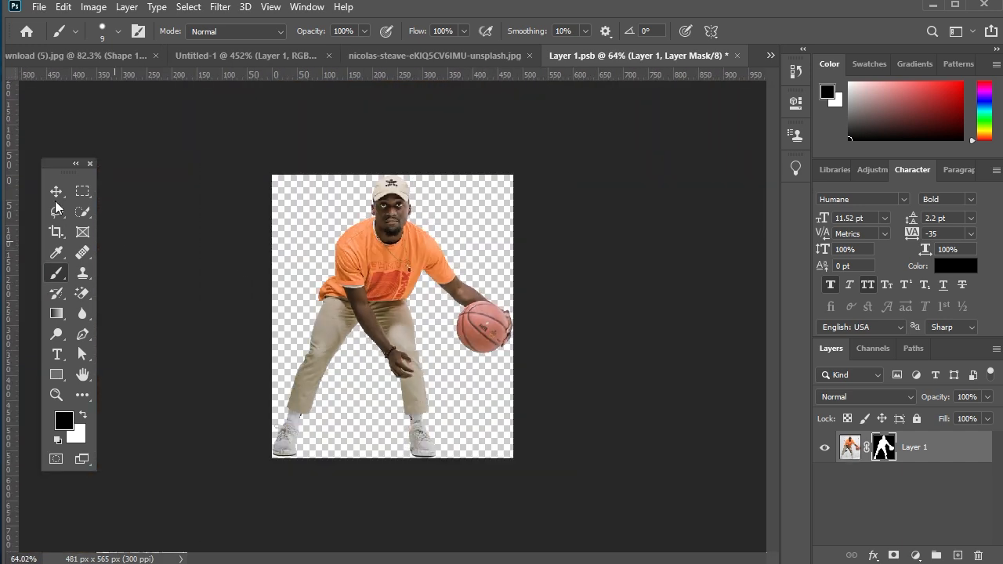
Step: Save and close Layer 1.psb, returning to the Untitled-1 poster
left_click(56, 191)
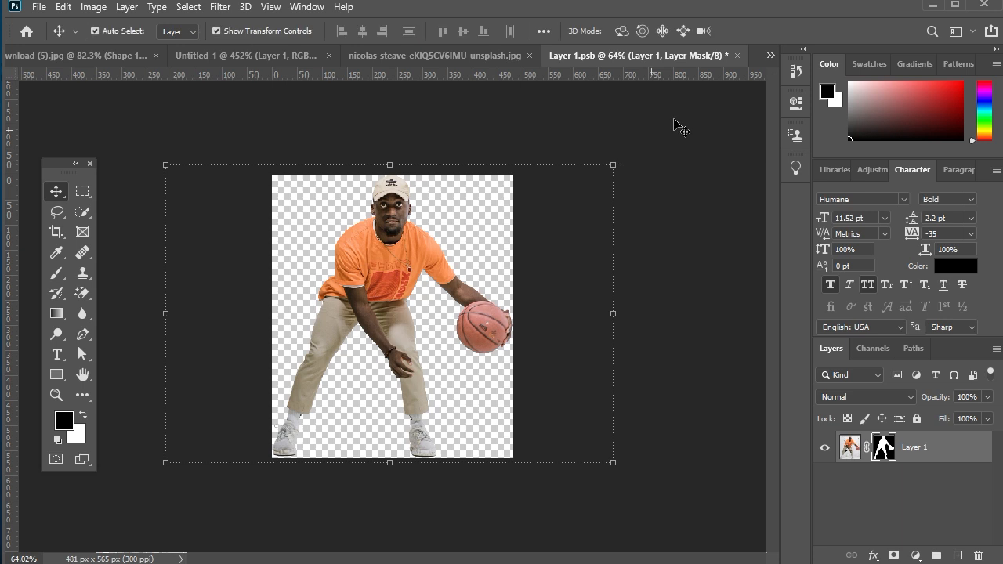
left_click(736, 55)
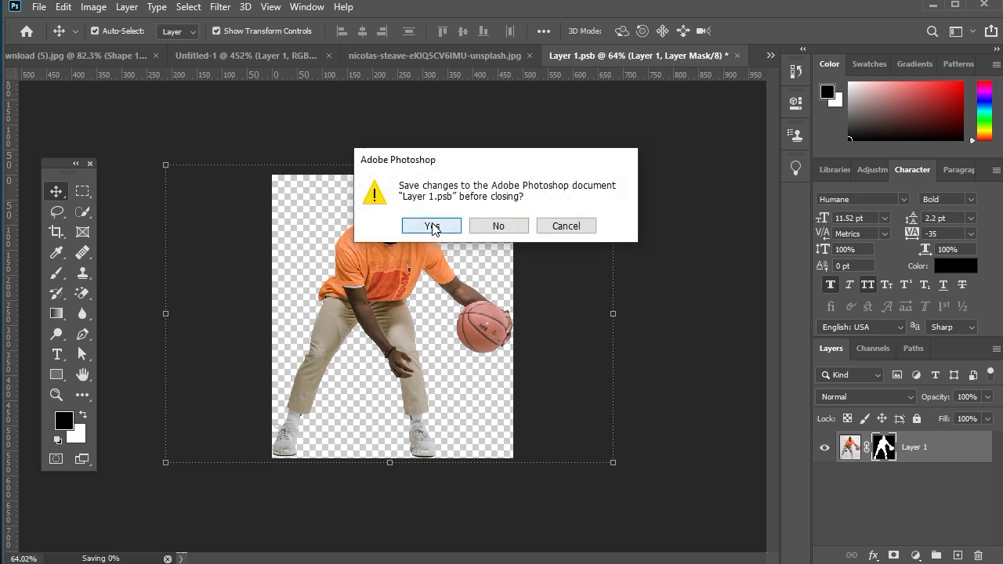
left_click(418, 224)
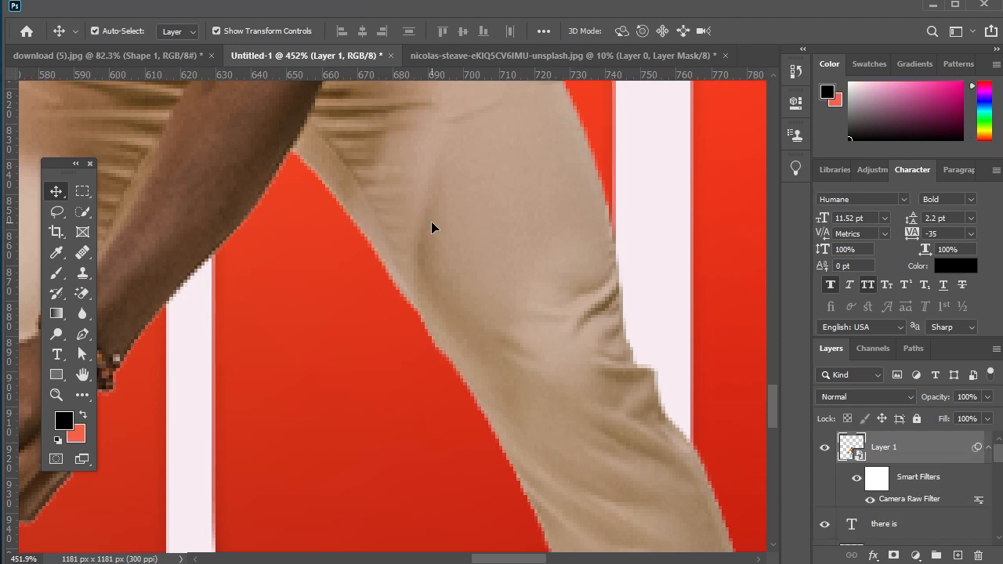
scroll(430, 227, "down", 6)
left_click_drag(441, 248, 444, 249)
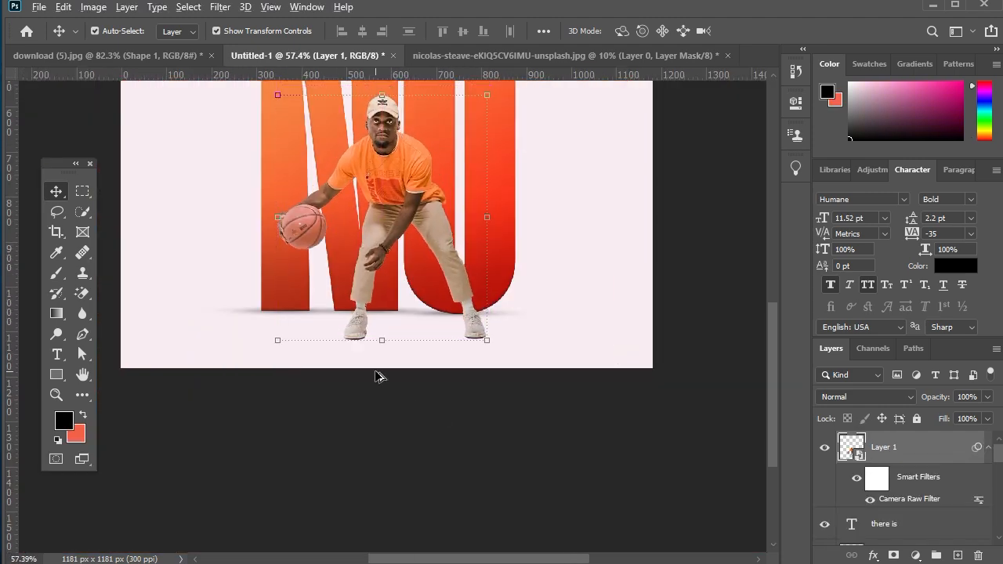
Step: Duplicate the player layer and delete the copy's smart filter mask
scroll(384, 337, "up", 4)
scroll(337, 327, "up", 2)
scroll(410, 309, "up", 1)
scroll(543, 360, "down", 5)
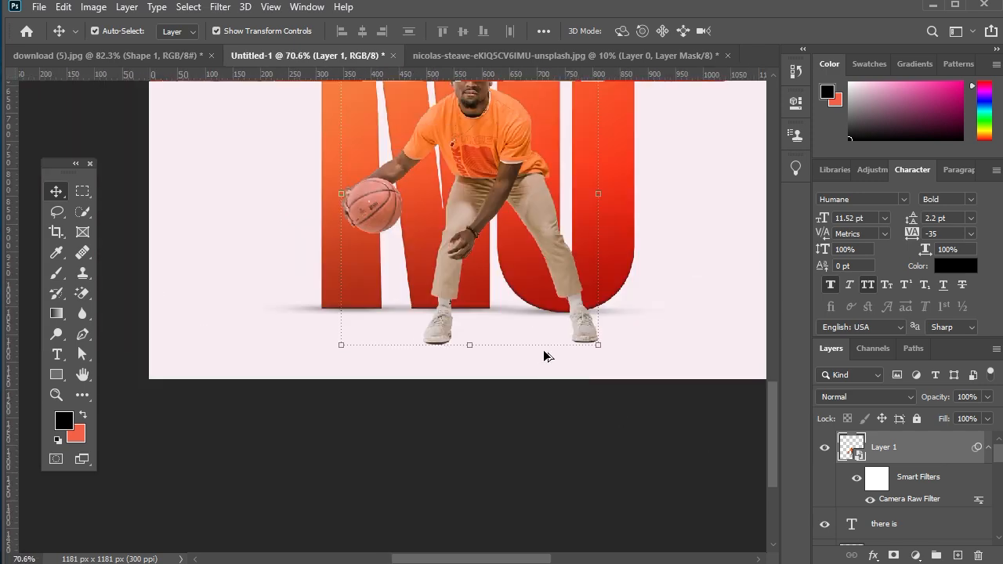
scroll(575, 290, "down", 2)
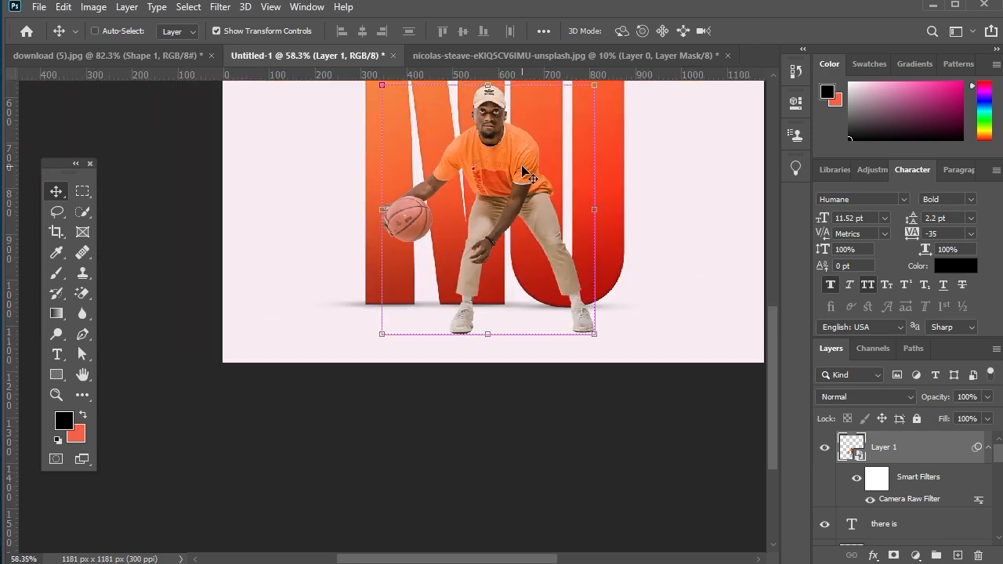
key("ctrl+j")
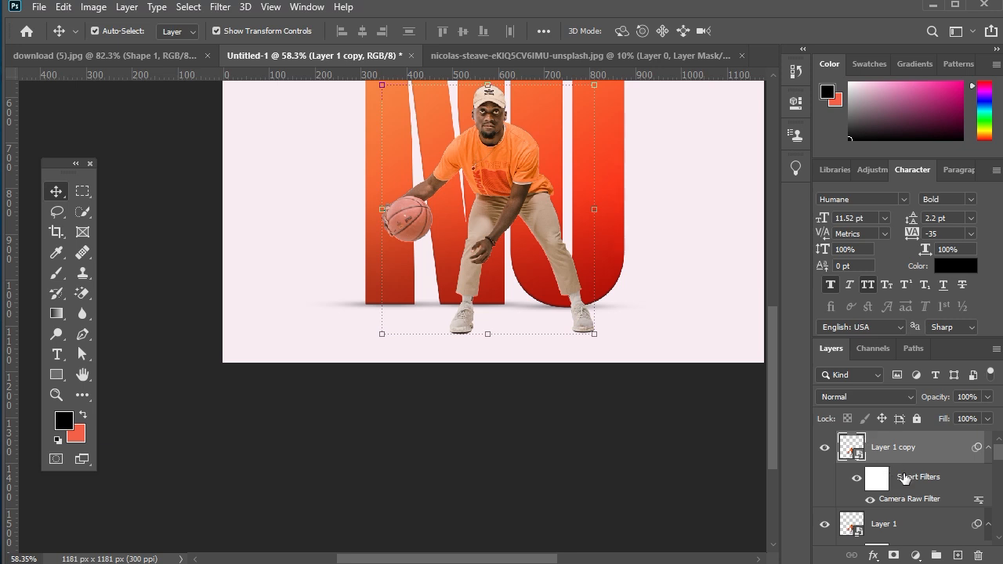
right_click(905, 478)
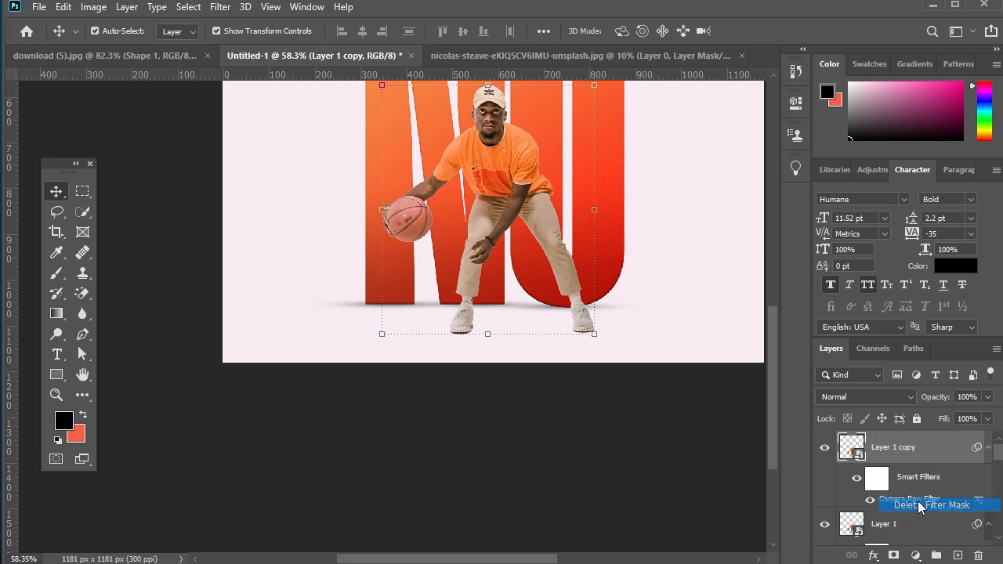
left_click(907, 504)
Step: Apply a #000000 Color Overlay at 100% opacity to the player copy
left_click(874, 556)
left_click(894, 482)
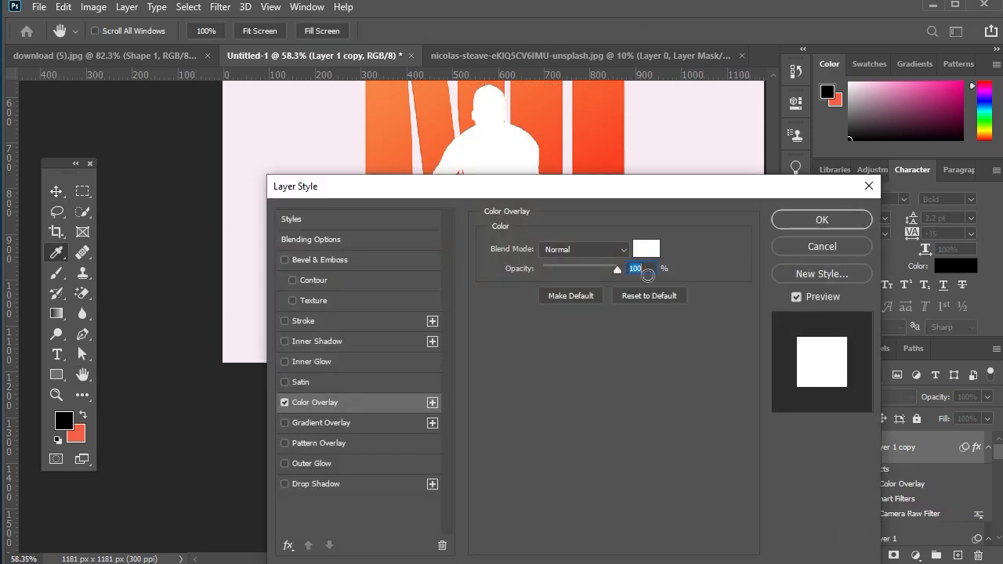
left_click(646, 249)
left_click(583, 236)
type("000000")
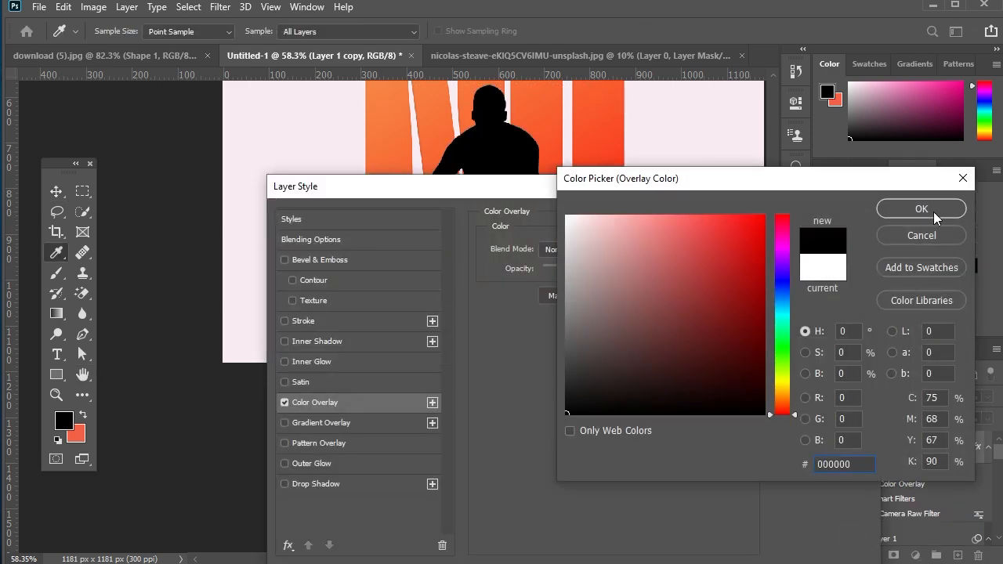
left_click(918, 209)
left_click(864, 223)
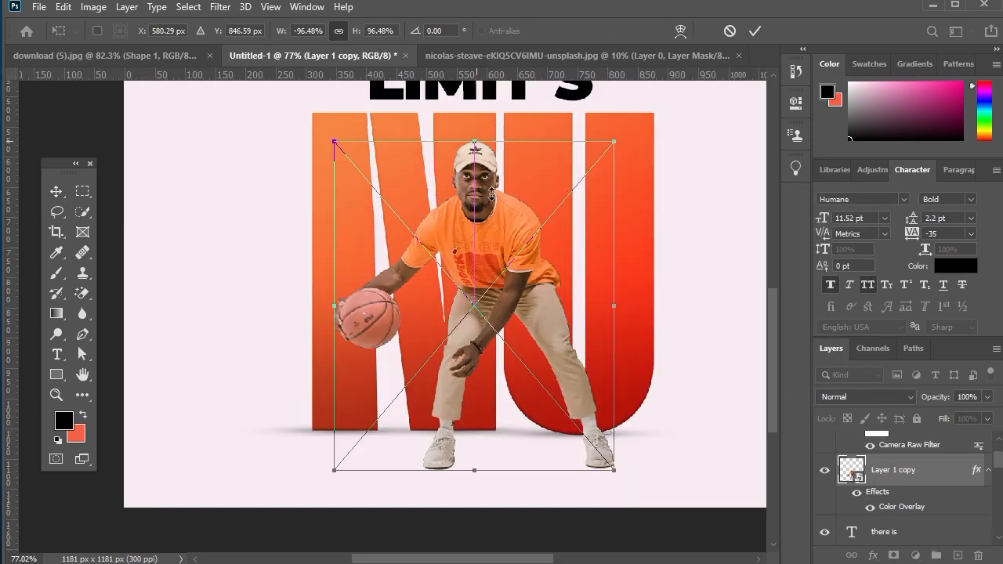
Step: Flatten the black player copy to 31.24% height and skew it into a cast shadow that meets the player's shoes
left_click_drag(497, 135, 536, 369)
scroll(525, 478, "up", 3)
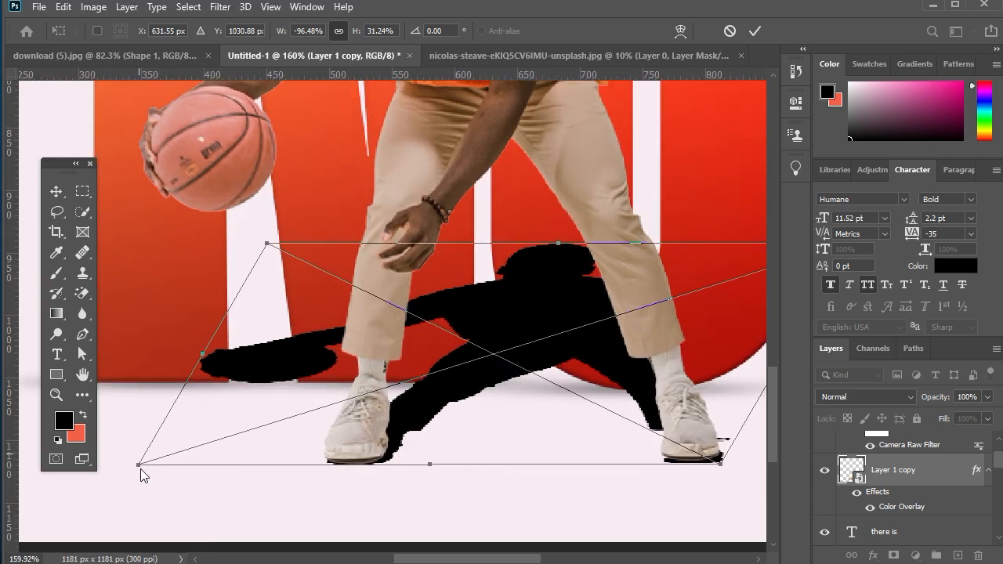
left_click_drag(138, 469, 141, 464)
left_click(52, 185)
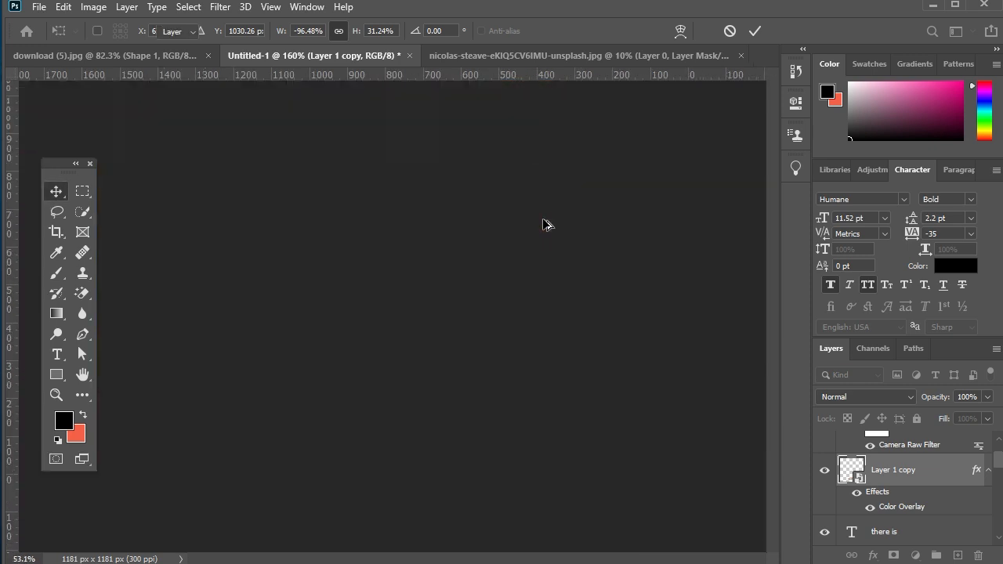
Step: Convert the styled cast-shadow layer to a smart object and set its blend mode to Multiply
key("ctrl+0")
left_click(887, 391)
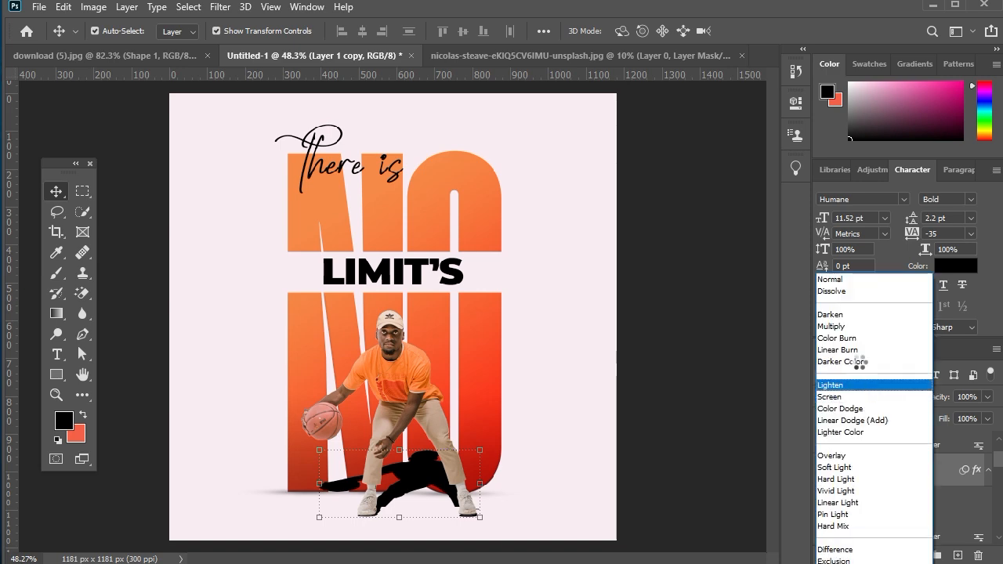
left_click(676, 363)
right_click(908, 476)
key("Escape")
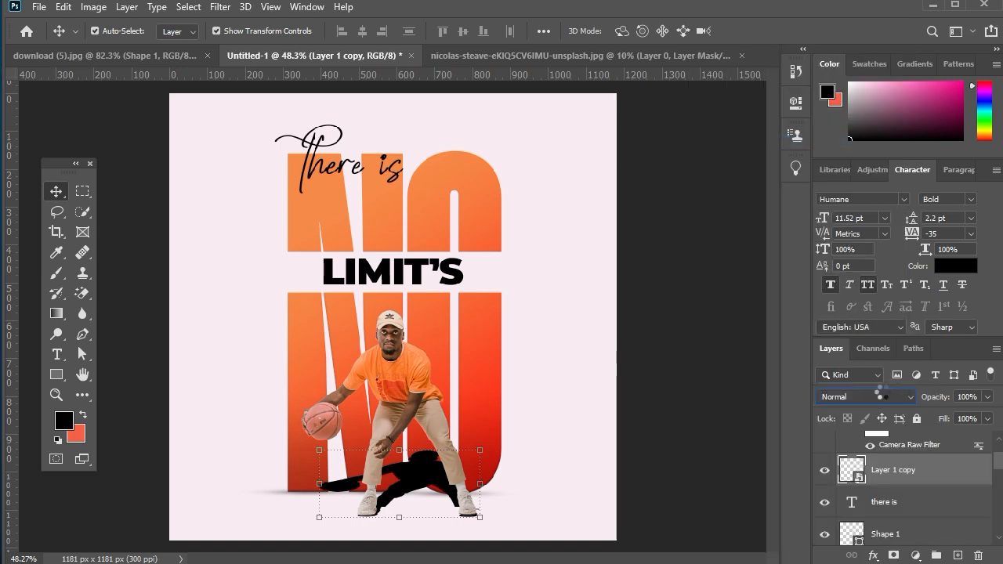
left_click(882, 392)
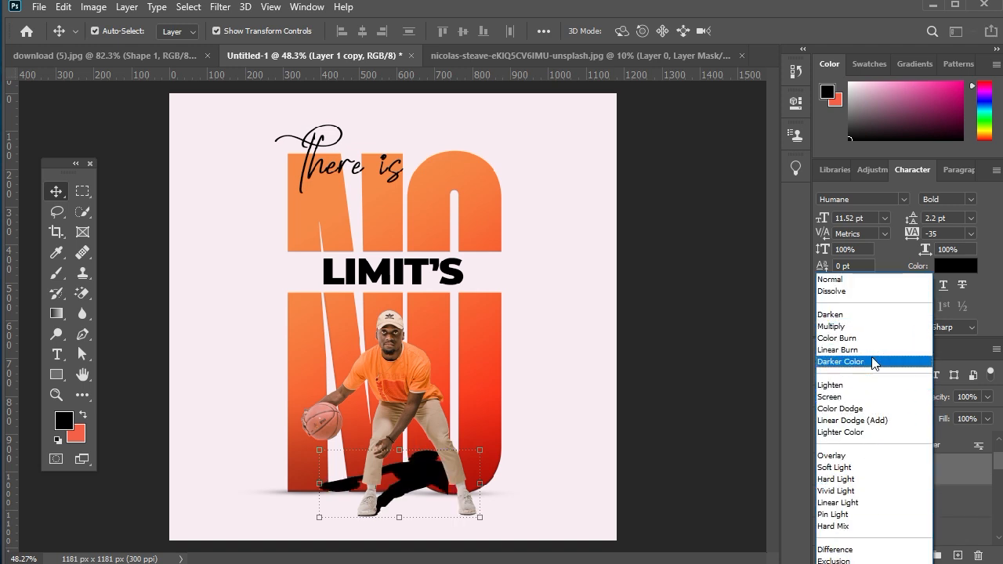
left_click(867, 327)
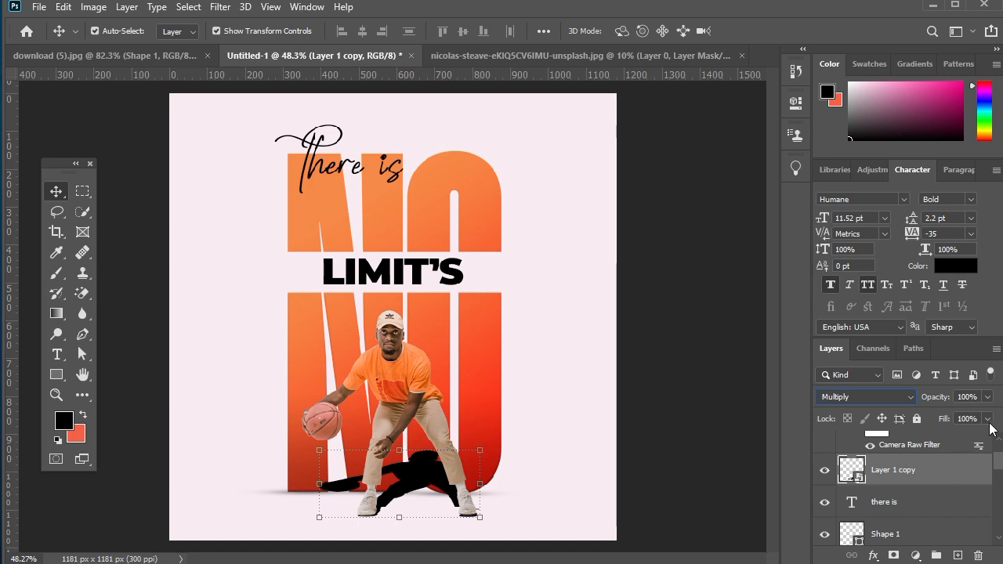
Step: Use Blend If on the player's cast shadow with This Layer at 0/5 for blacks and 166 for whites
left_click(872, 555)
left_click(901, 398)
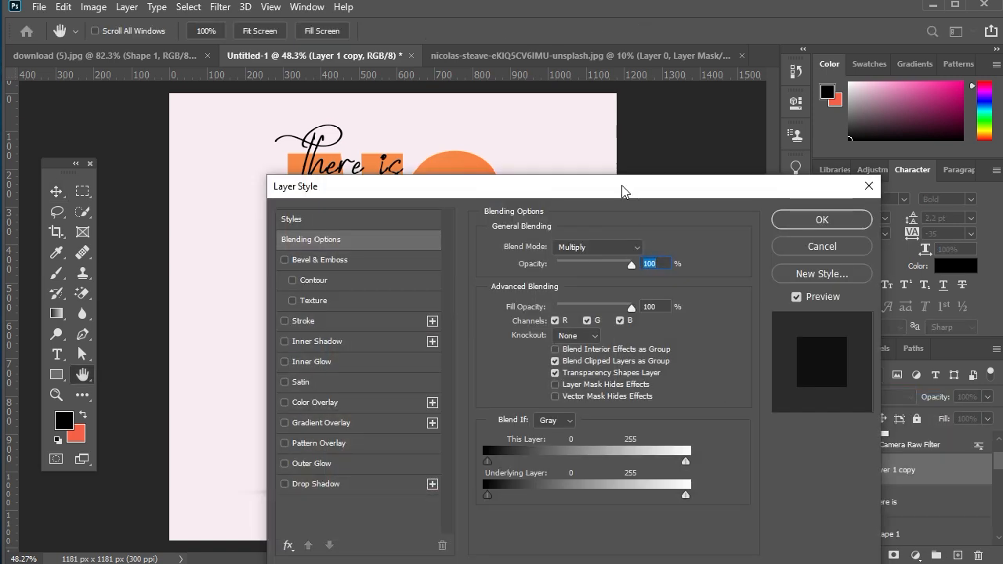
left_click_drag(619, 194, 858, 112)
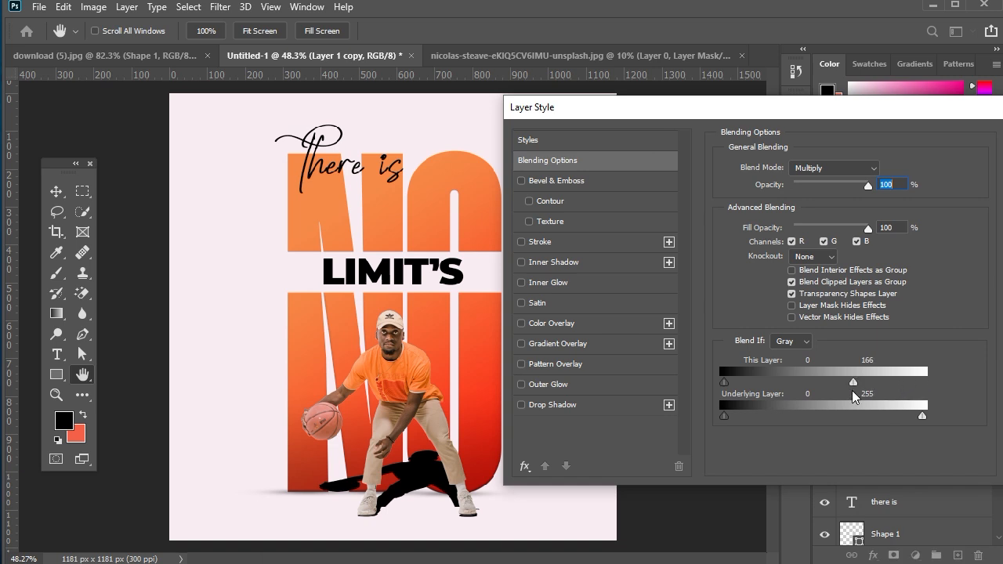
mouse_move(724, 383)
left_mouse_down()
mouse_move(738, 383)
mouse_move(704, 383)
mouse_move(727, 382)
left_mouse_up()
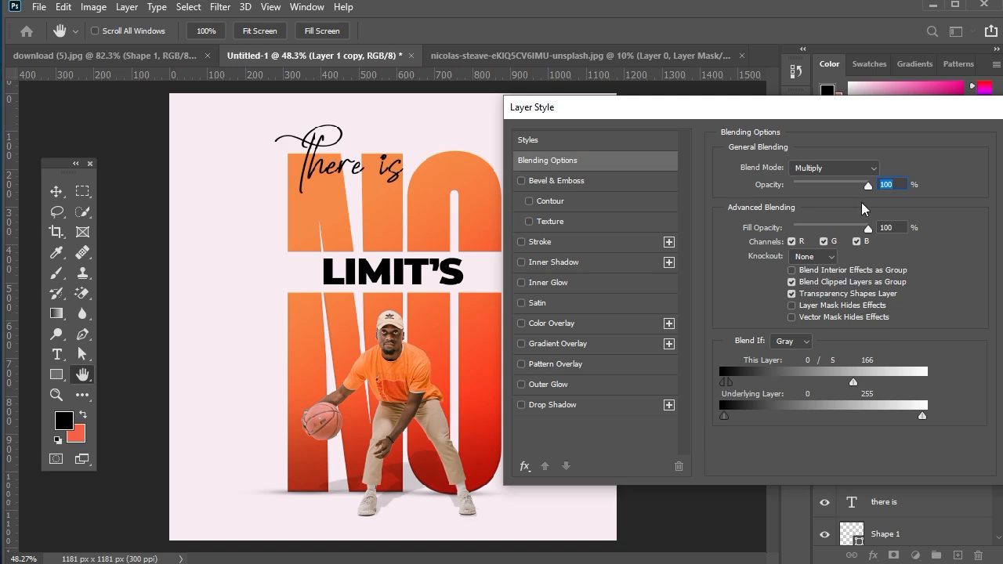
left_click_drag(911, 117, 820, 121)
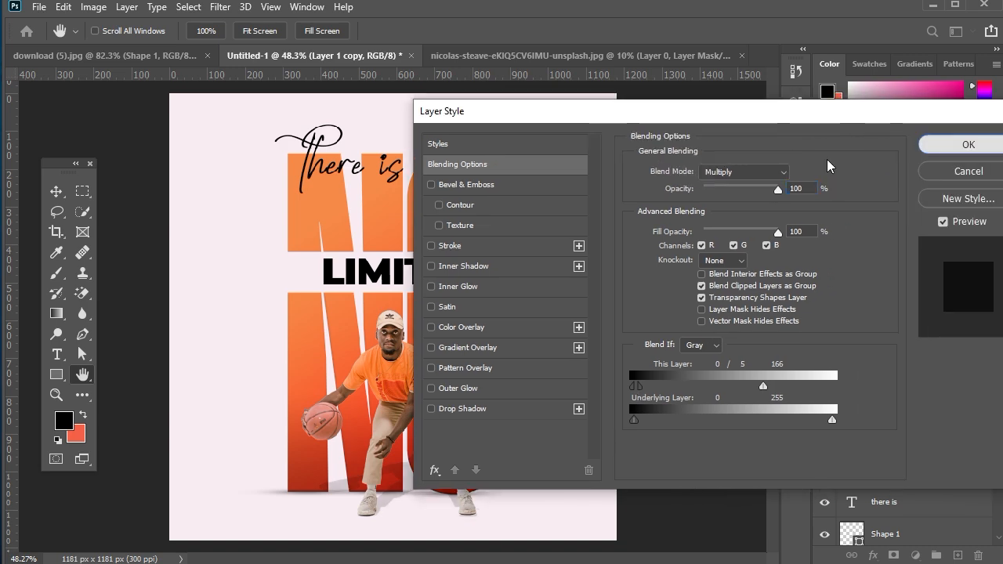
left_click(968, 145)
Step: Apply a 4.8-pixel Gaussian Blur smart filter to the player's cast shadow
scroll(376, 243, "up", 2)
scroll(416, 326, "down", 1)
scroll(431, 439, "down", 3)
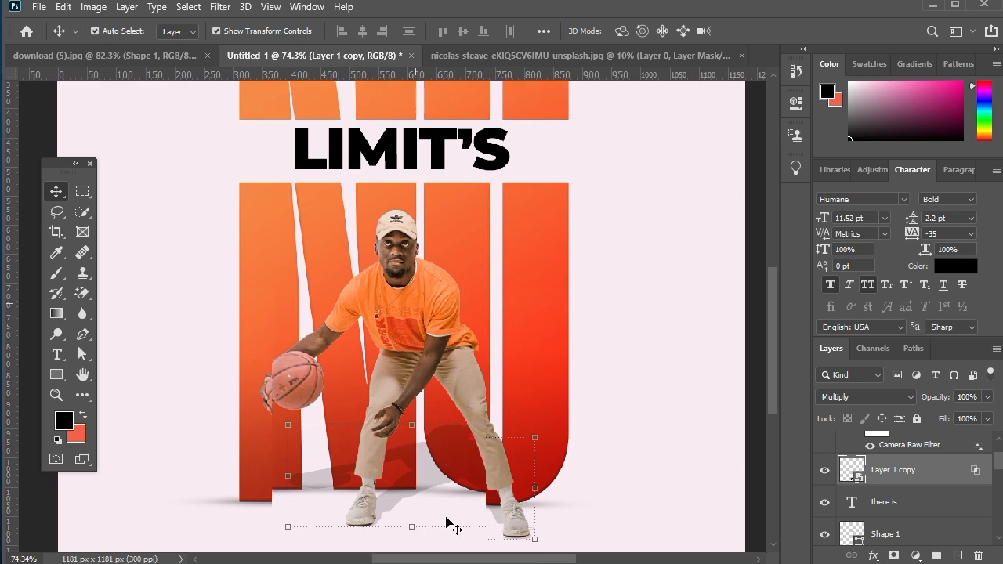
scroll(438, 478, "up", 1)
left_click(221, 7)
mouse_move(340, 186)
left_click(435, 242)
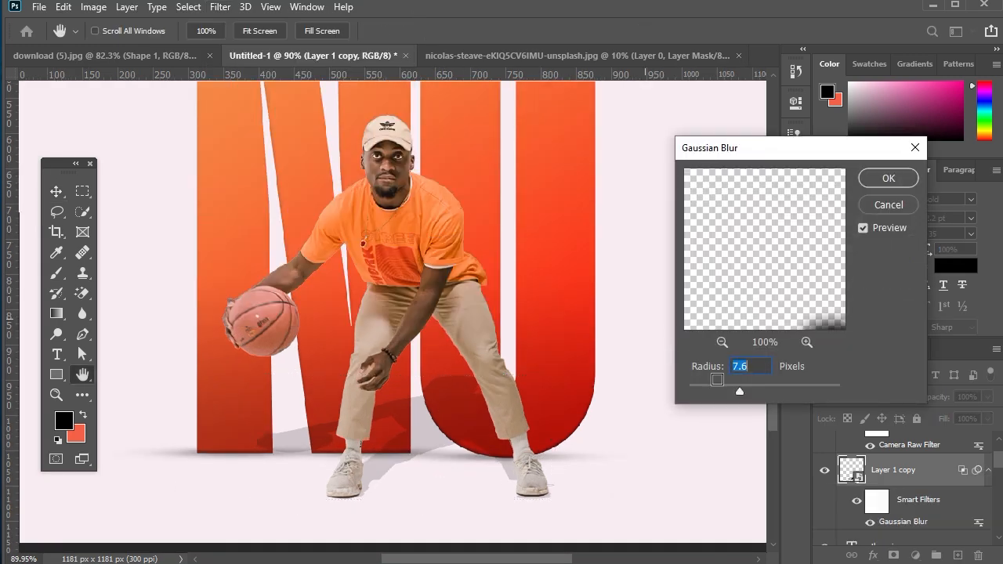
left_click_drag(717, 388, 727, 389)
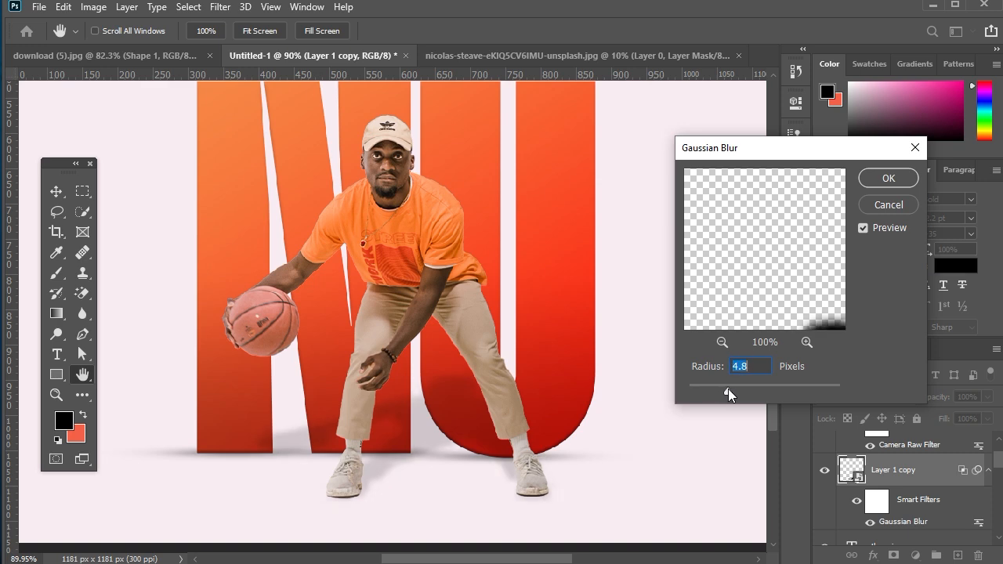
left_click(887, 178)
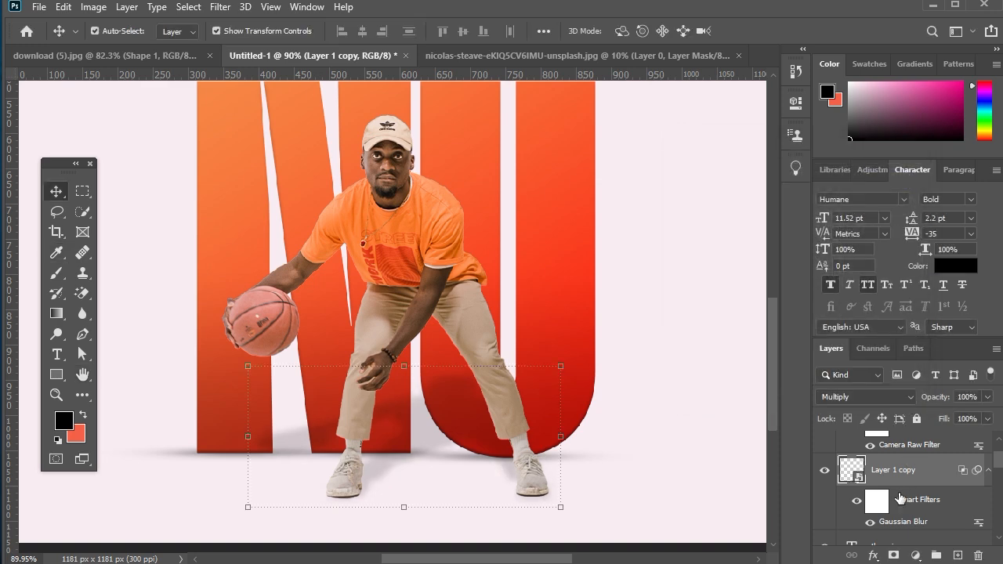
Step: Duplicate the soft ground shadow from under the letters and reshape the copy on the floor between the player's shoes
left_click(871, 558)
left_click(667, 363)
scroll(439, 474, "down", 2)
scroll(389, 483, "up", 3)
left_click_drag(166, 374, 468, 329)
key("ctrl+t")
mouse_move(460, 393)
left_mouse_down()
mouse_move(457, 417)
mouse_move(443, 415)
mouse_move(459, 413)
left_mouse_up()
left_click(57, 190)
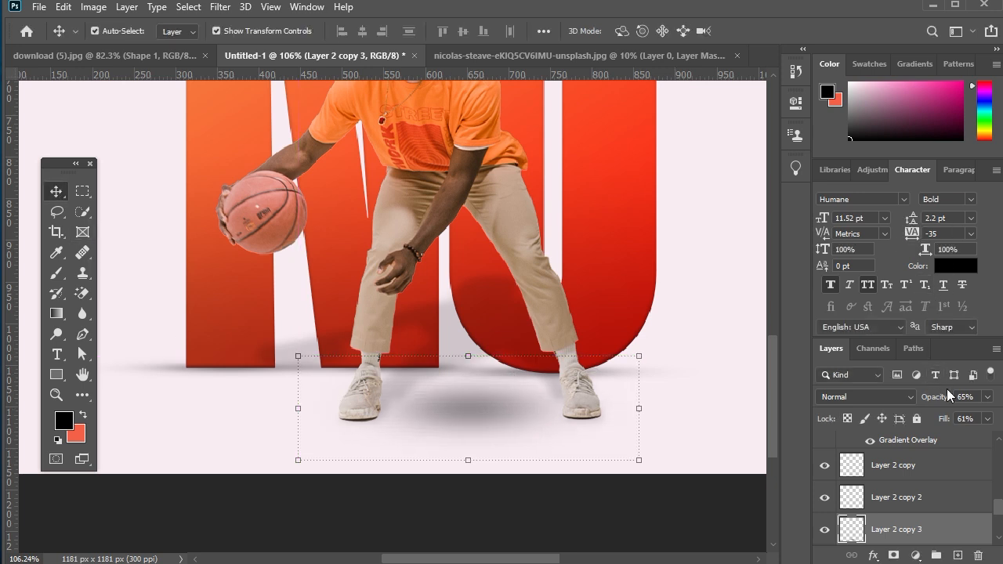
Step: Reduce the new ground shadow's opacity to 37% and nudge it slightly upward between the shoes
left_click_drag(932, 400, 920, 398)
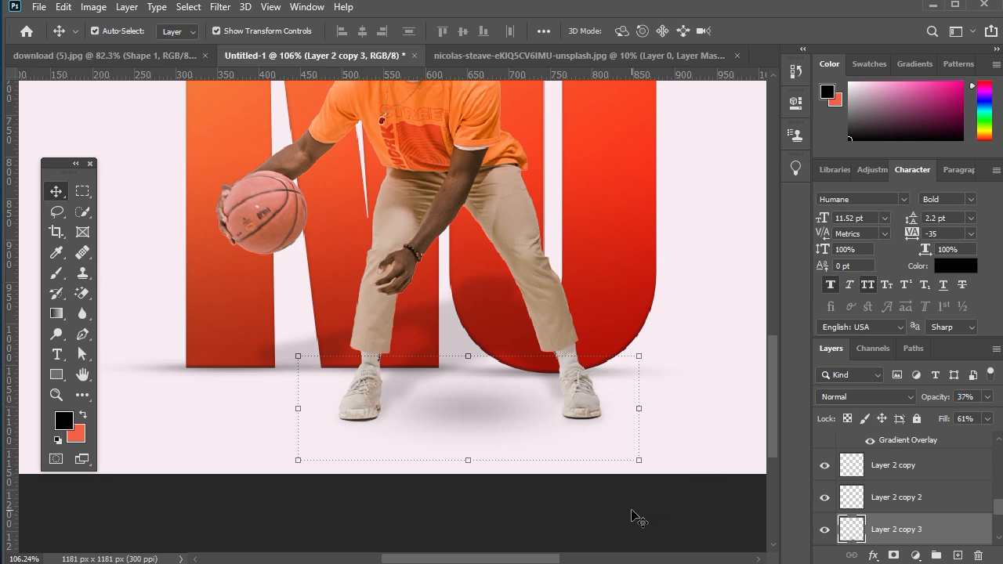
left_click(631, 511)
left_click_drag(470, 414, 471, 411)
left_click(464, 497)
scroll(463, 496, "down", 8)
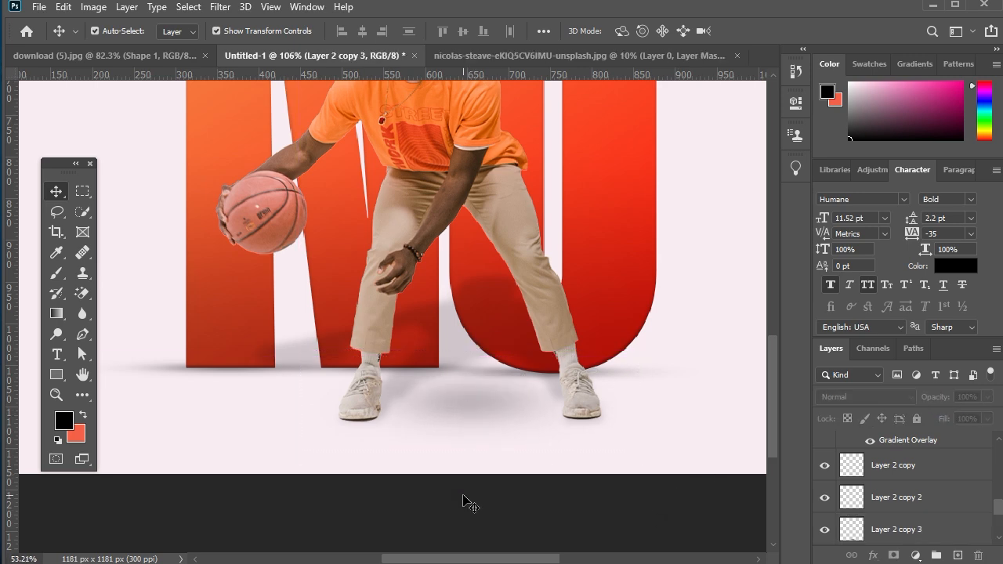
scroll(361, 353, "up", 4)
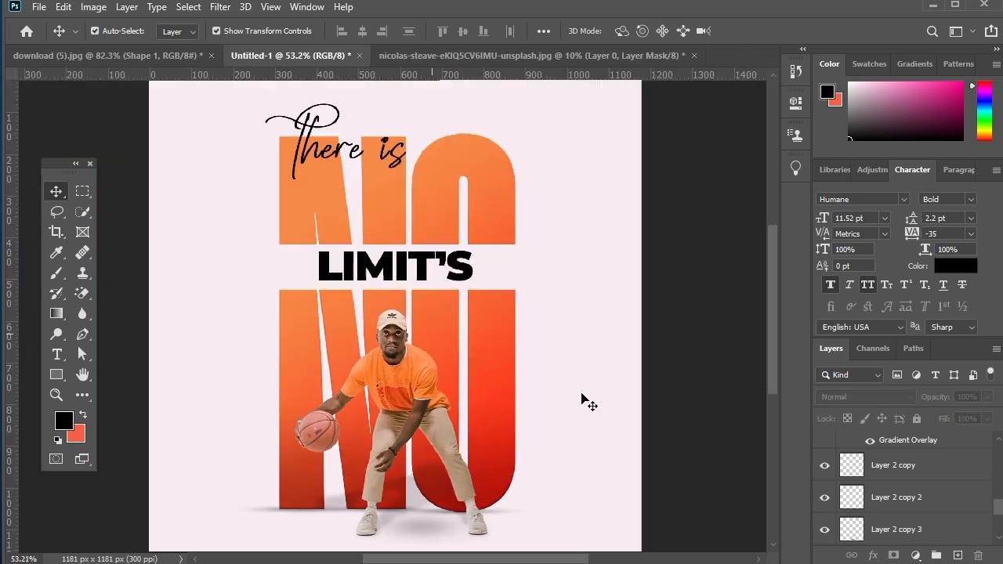
scroll(909, 489, "up", 5)
left_click(924, 441)
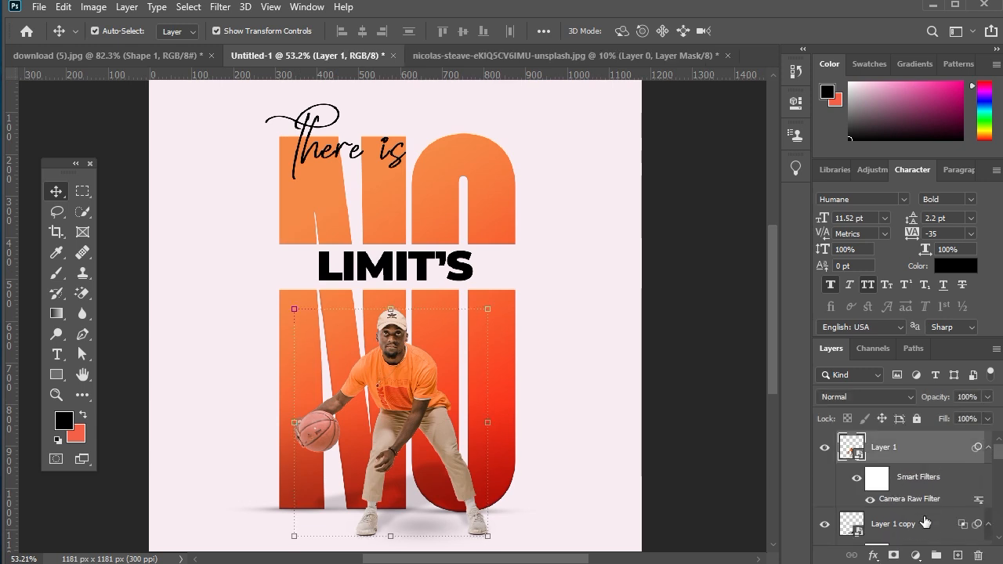
left_click(873, 557)
left_click(901, 509)
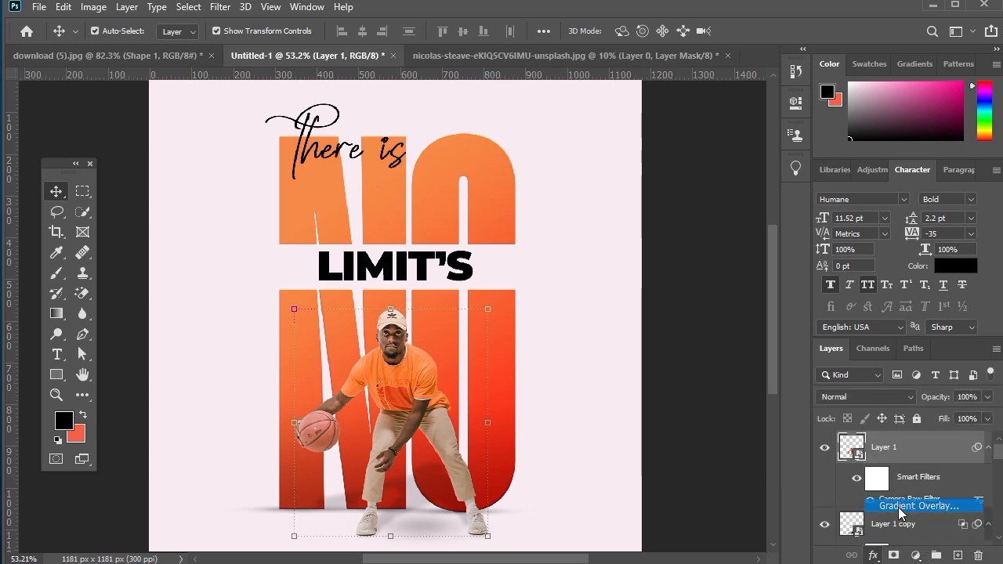
left_click(702, 418)
Step: Add a Gradient Fill layer above the player and set its style to Radial
left_click(915, 555)
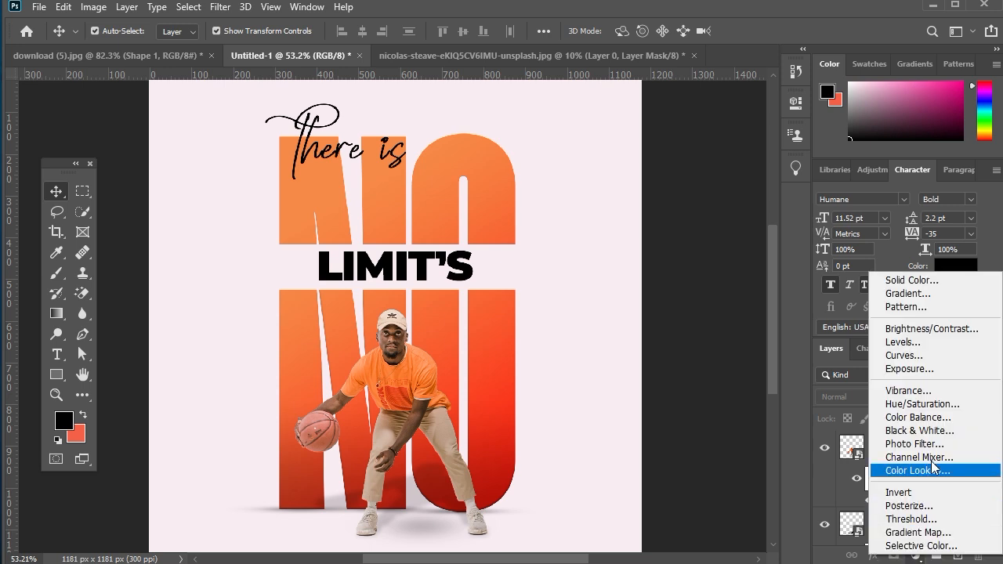
left_click(922, 295)
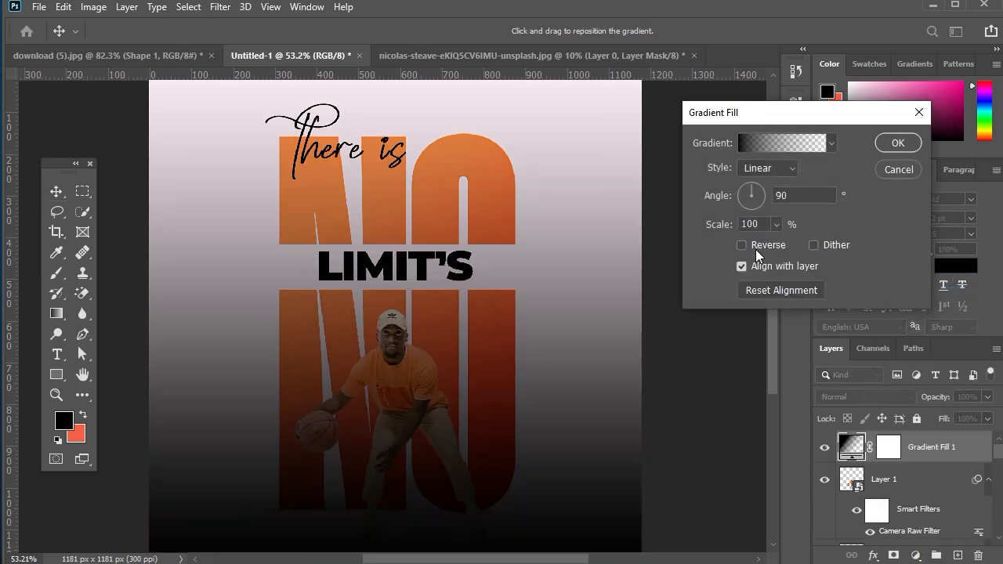
left_click(768, 167)
left_click(757, 193)
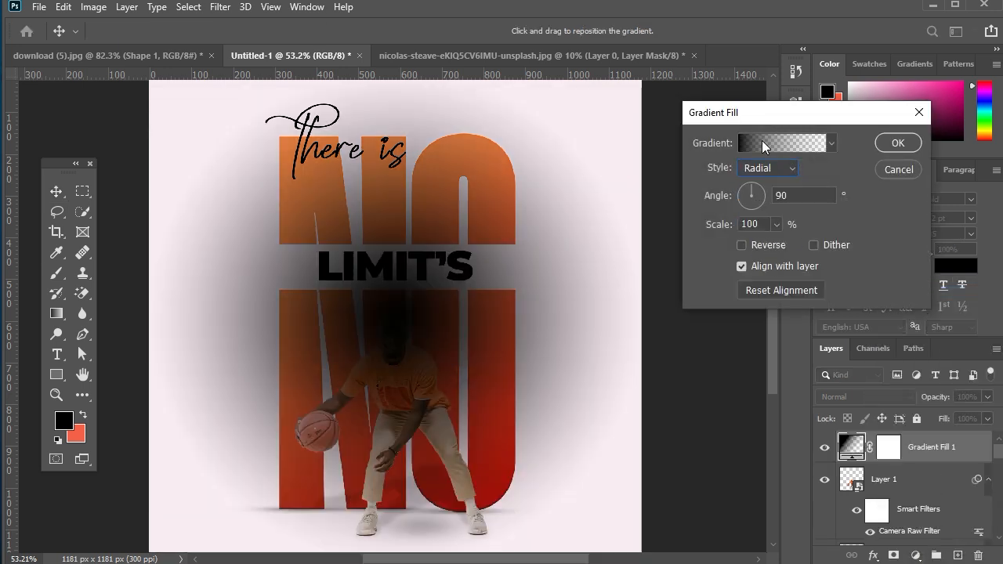
Step: Change the radial gradient's starting color stop to orange #ff9600
left_click(761, 141)
left_click(657, 400)
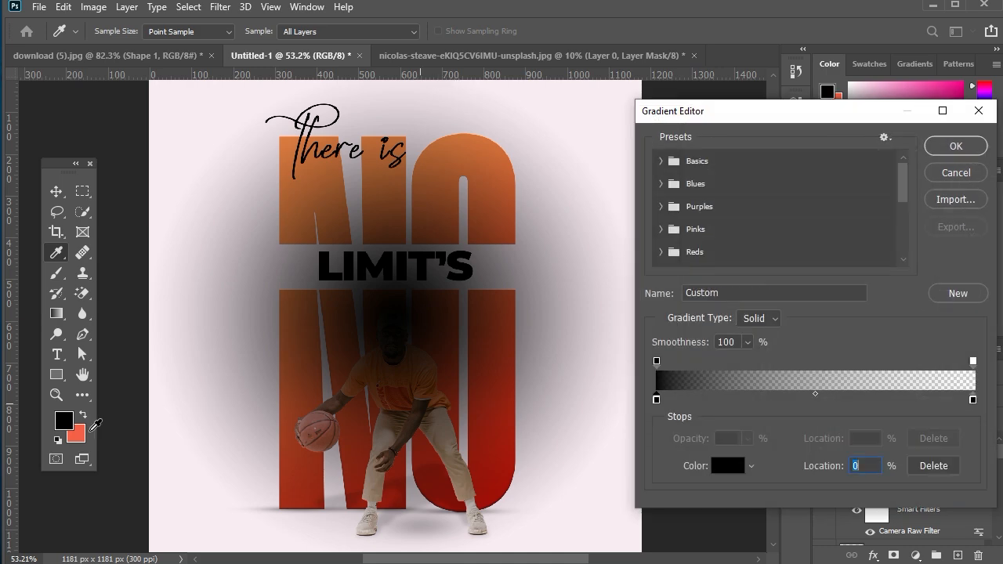
left_click(80, 432)
left_click(712, 470)
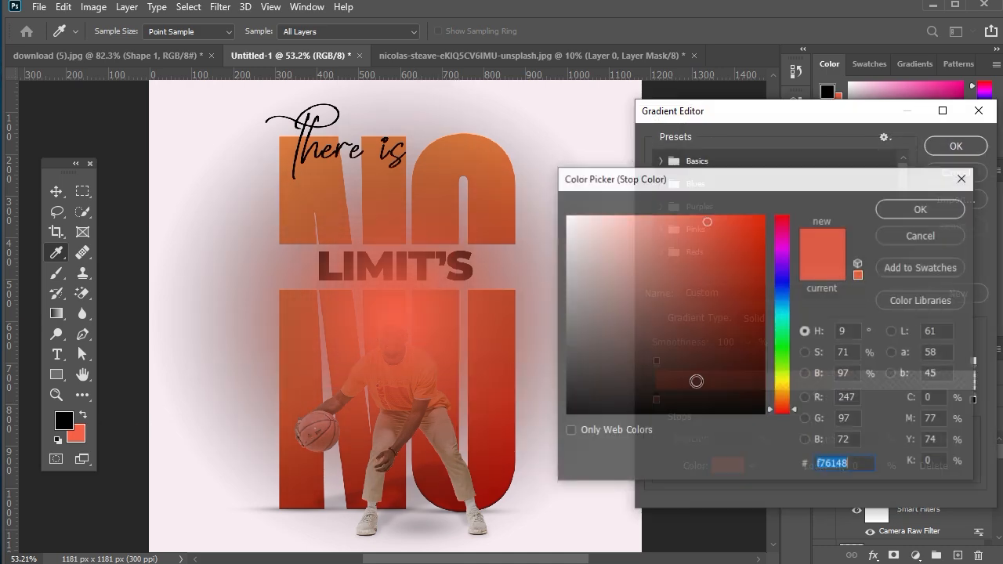
left_click_drag(737, 232, 767, 213)
left_click(783, 403)
left_click_drag(783, 404, 785, 396)
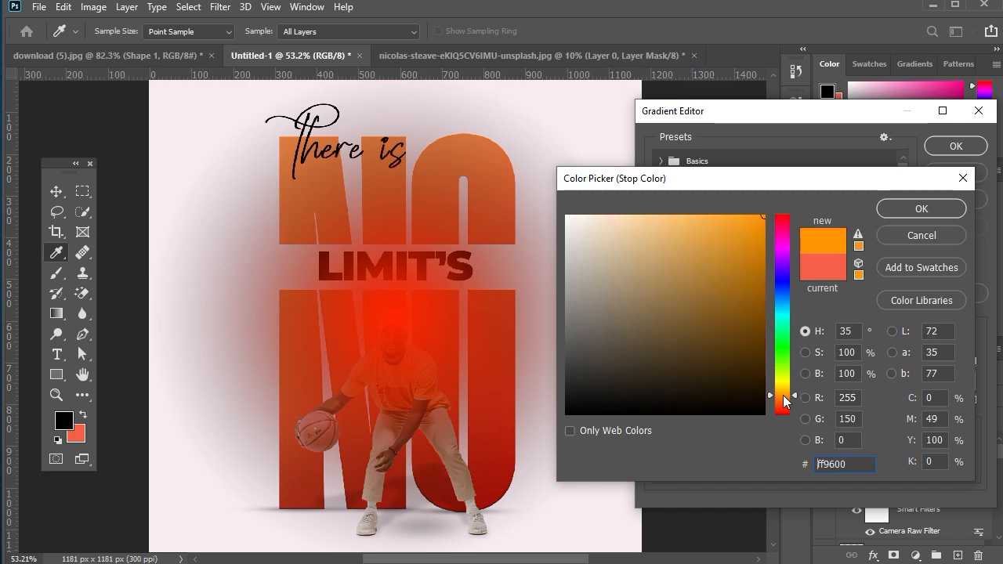
left_click(921, 208)
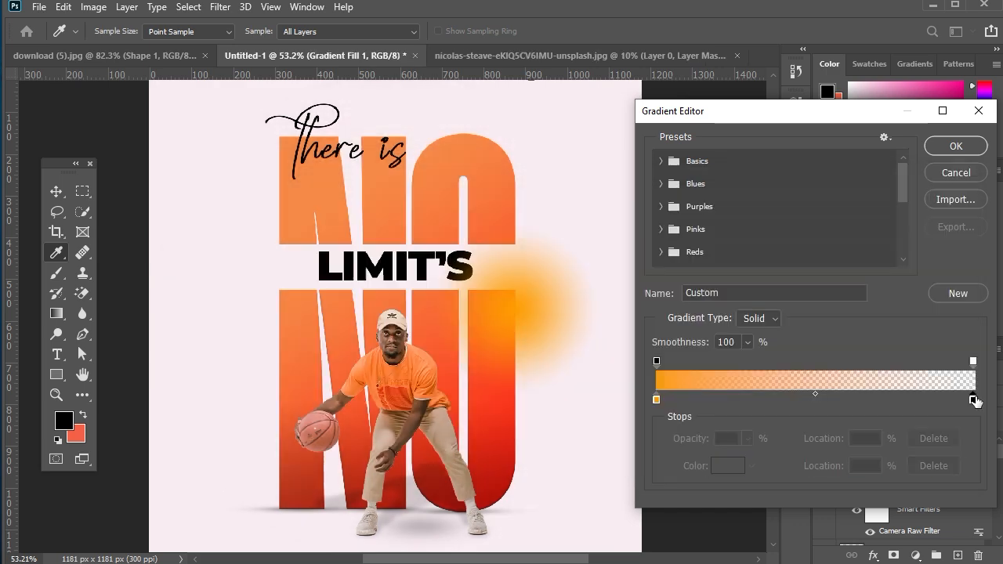
Step: Change the gradient's end color stop to the poster's pale pink background color, #f9ecf3, and accept the edited gradient
left_click(972, 399)
left_click(722, 465)
left_click_drag(655, 327, 561, 214)
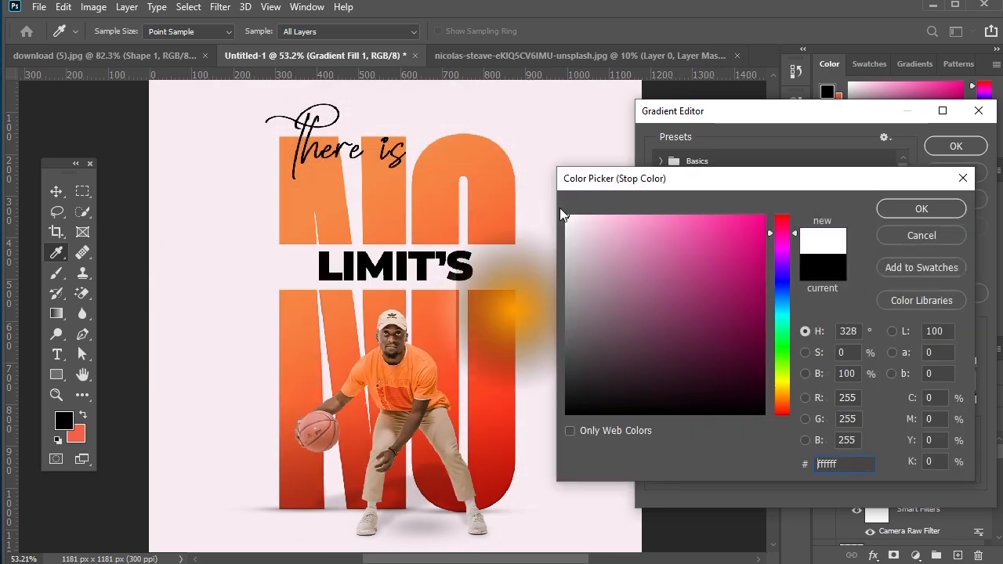
left_click(551, 153)
left_click(910, 212)
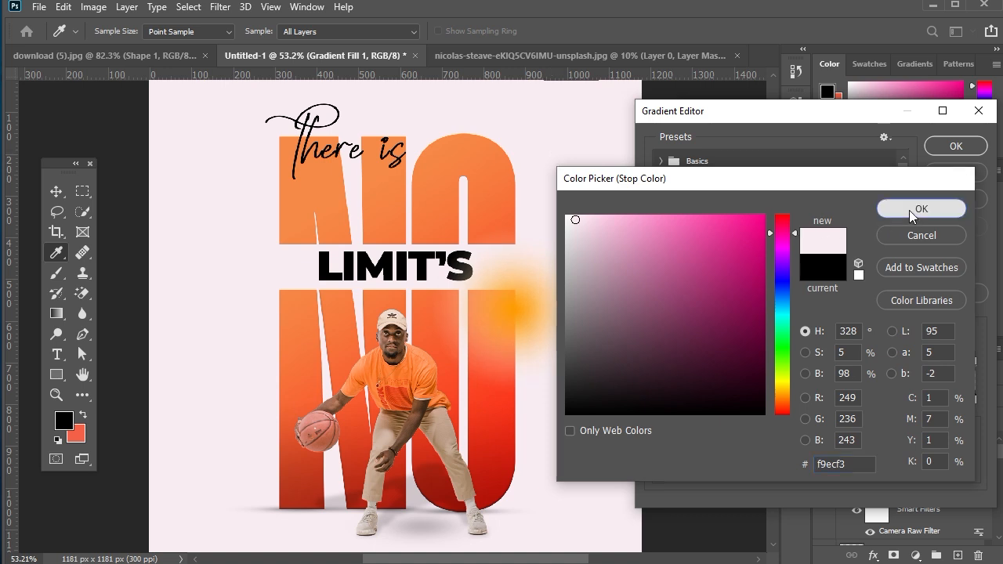
left_click(944, 146)
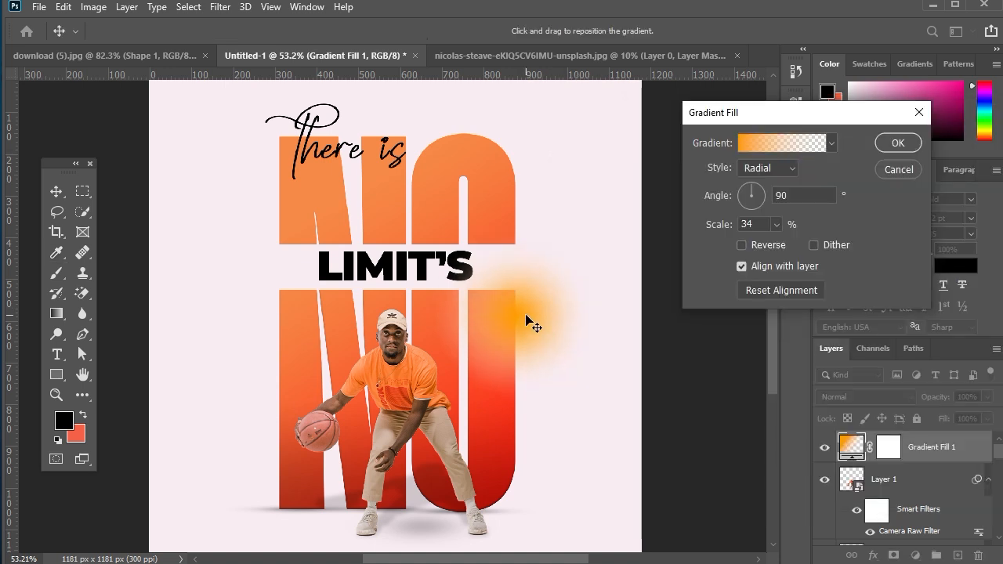
Step: Scale the radial gradient to 66% and set the fill layer's blend mode to Color Dodge
left_click_drag(738, 227, 725, 225)
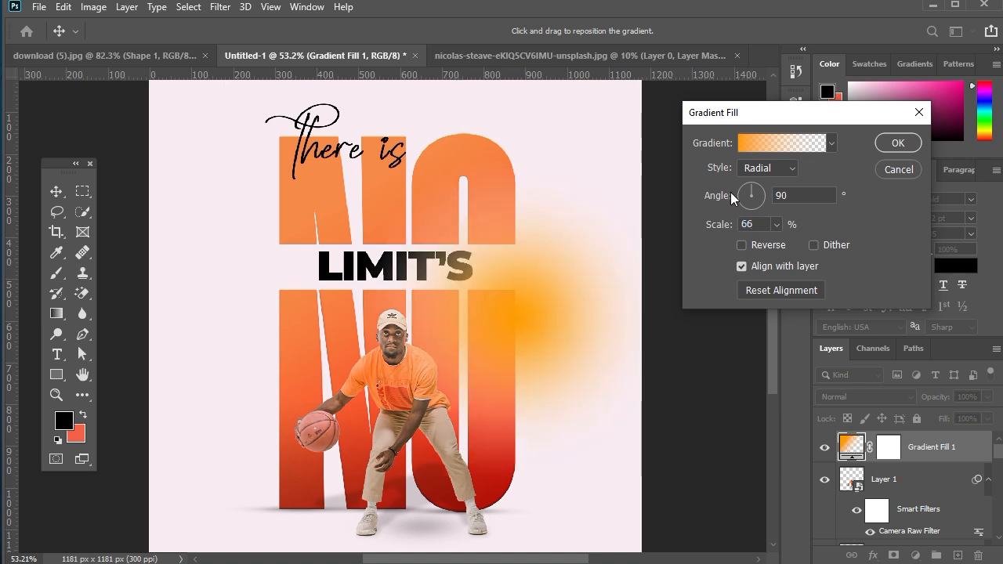
left_click(898, 143)
left_click(864, 396)
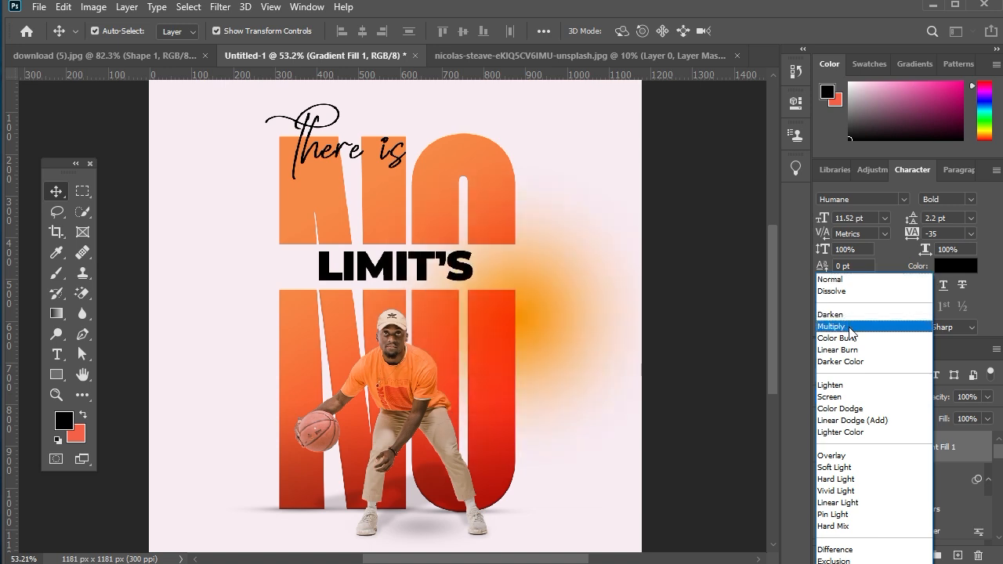
left_click(843, 409)
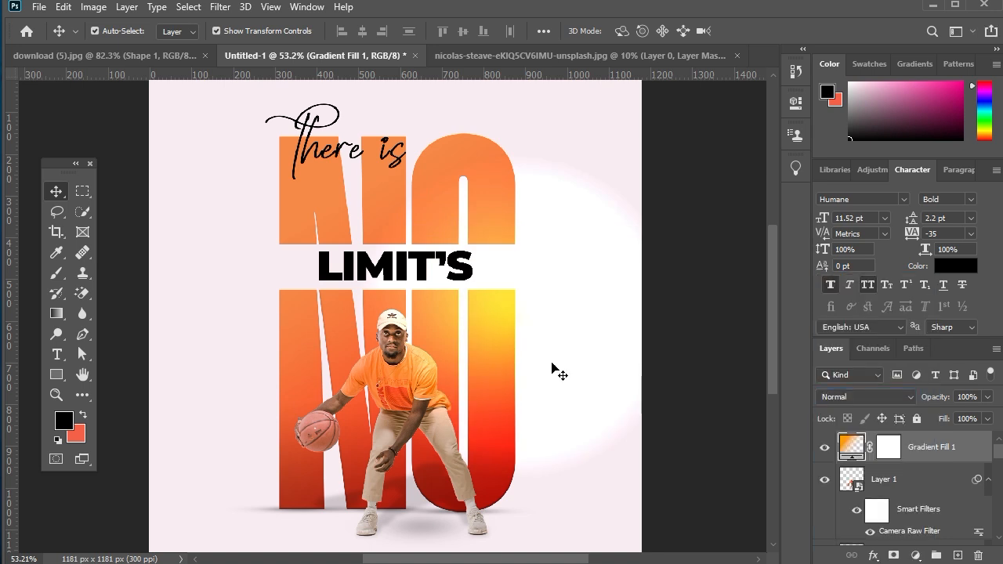
Step: Enlarge the radial glow to 72% scale and reposition its center at the outer right edge of the O
left_click(676, 410)
mouse_move(499, 309)
left_mouse_down()
mouse_move(476, 322)
mouse_move(470, 298)
left_mouse_up()
double_click(846, 446)
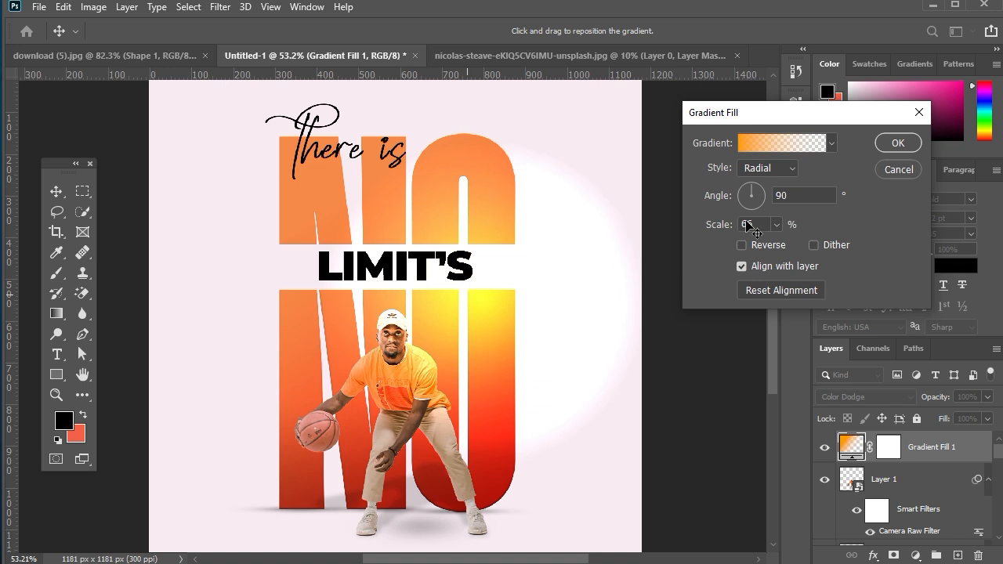
left_click_drag(726, 226, 726, 226)
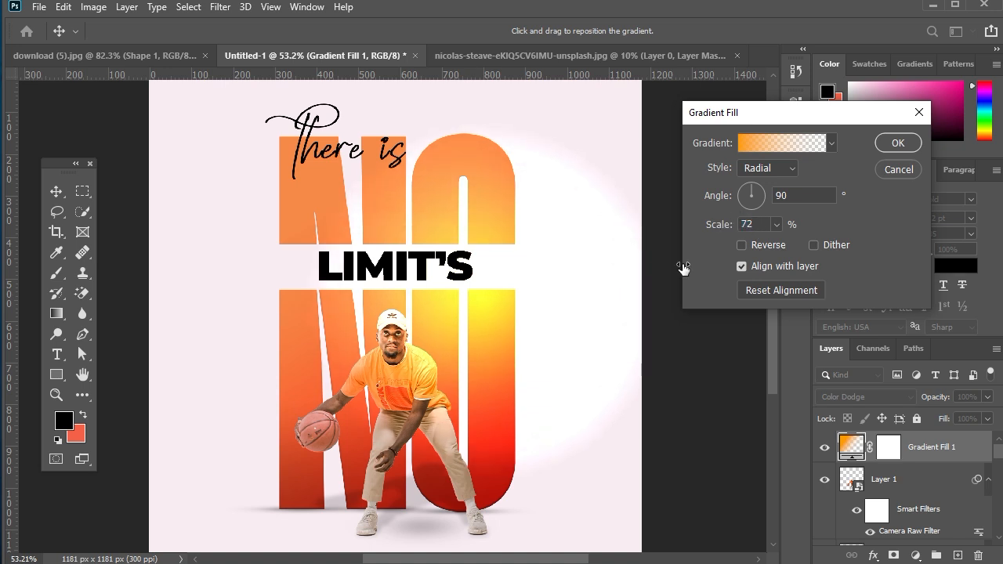
left_click_drag(513, 309, 518, 310)
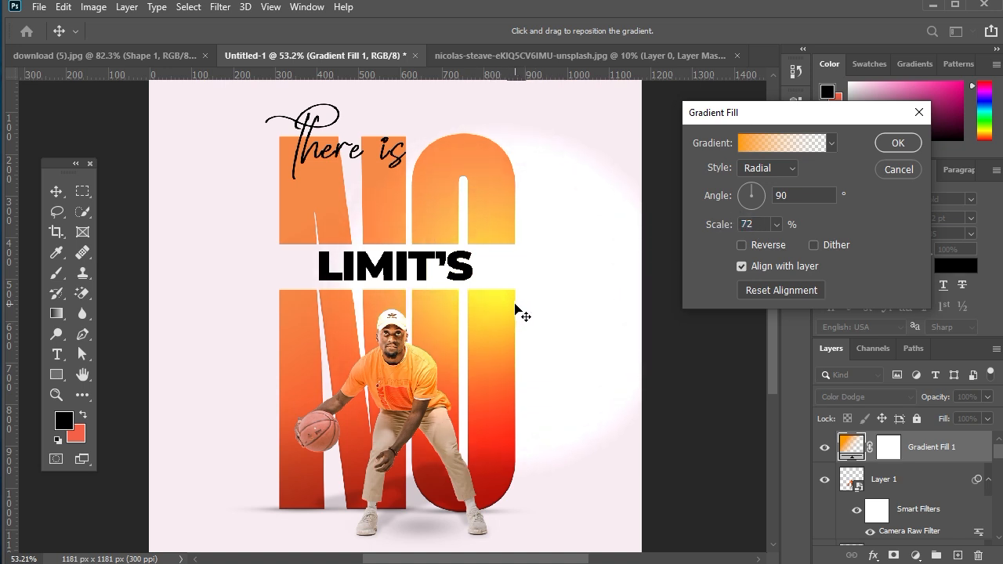
left_click(912, 148)
Step: Keep the Color Dodge gradient layer's Fill at 100% and lock all of the layer's attributes
scroll(581, 266, "down", 3)
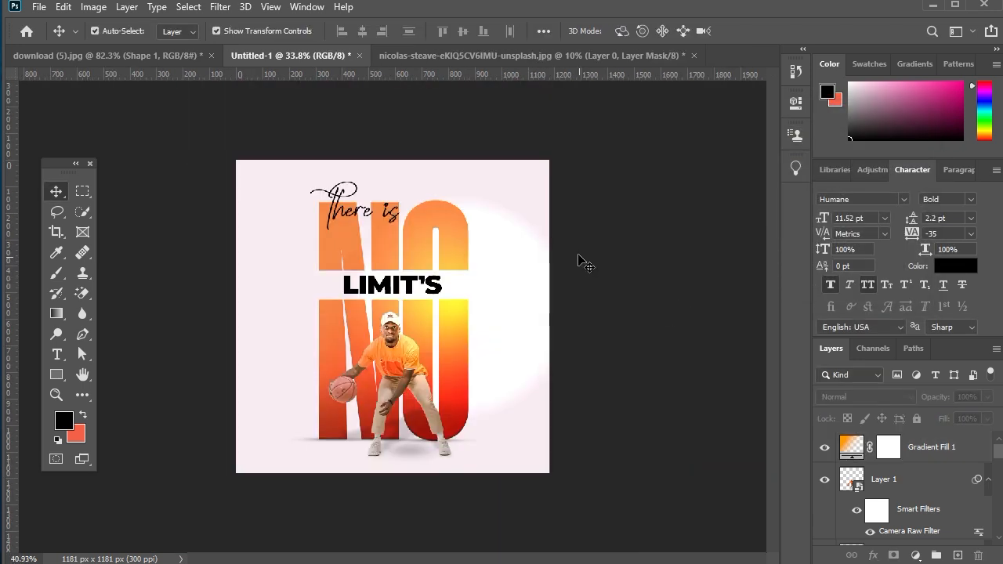
scroll(581, 266, "up", 2)
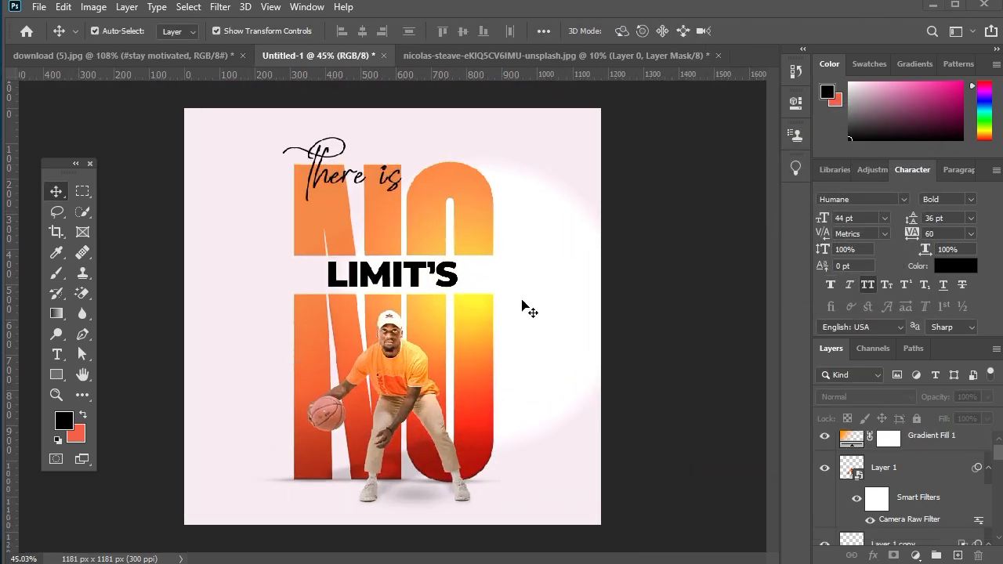
scroll(557, 287, "up", 3)
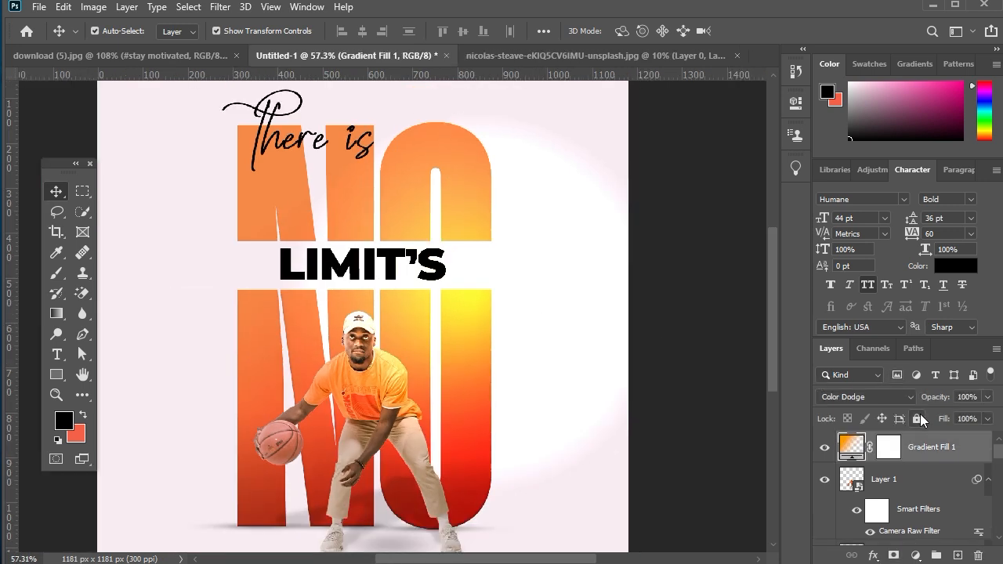
left_click(987, 419)
left_click_drag(985, 436, 990, 441)
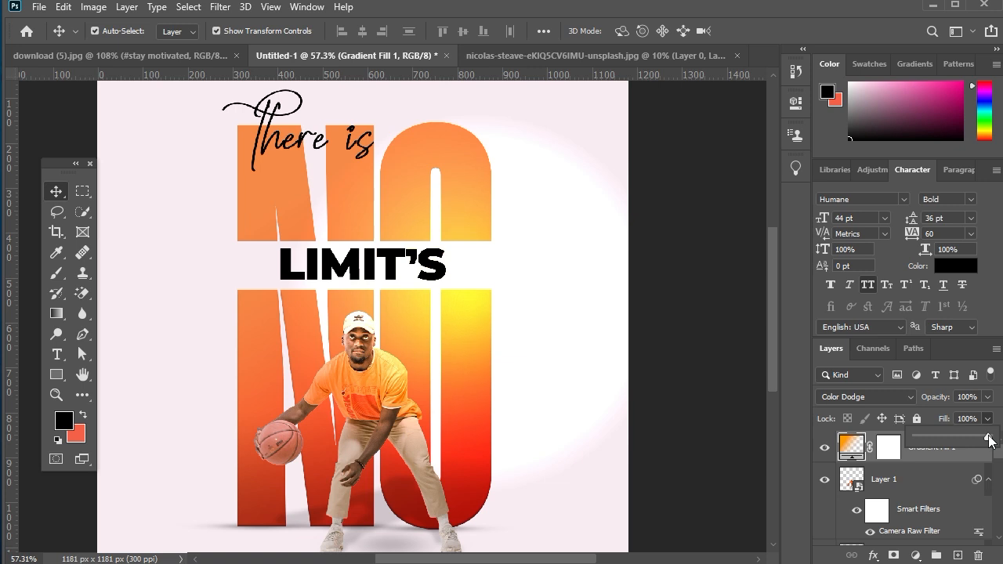
left_click(761, 435)
left_click(917, 440)
left_click(917, 419)
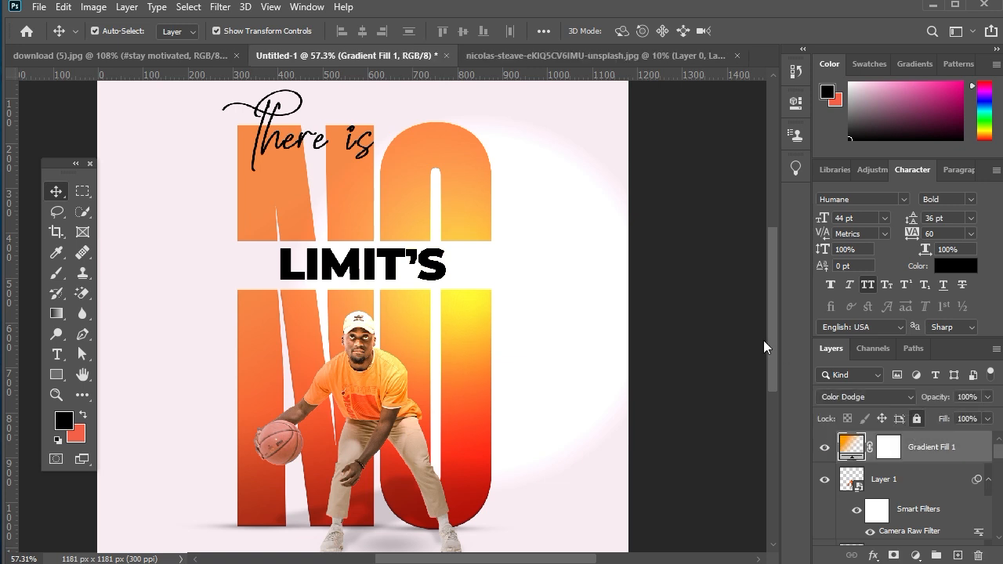
Step: Draw a black rounded rectangle about 187 × 197 px with a 10 px corner radius beside the O
scroll(644, 271, "up", 3)
scroll(644, 275, "up", 1)
left_click(56, 374)
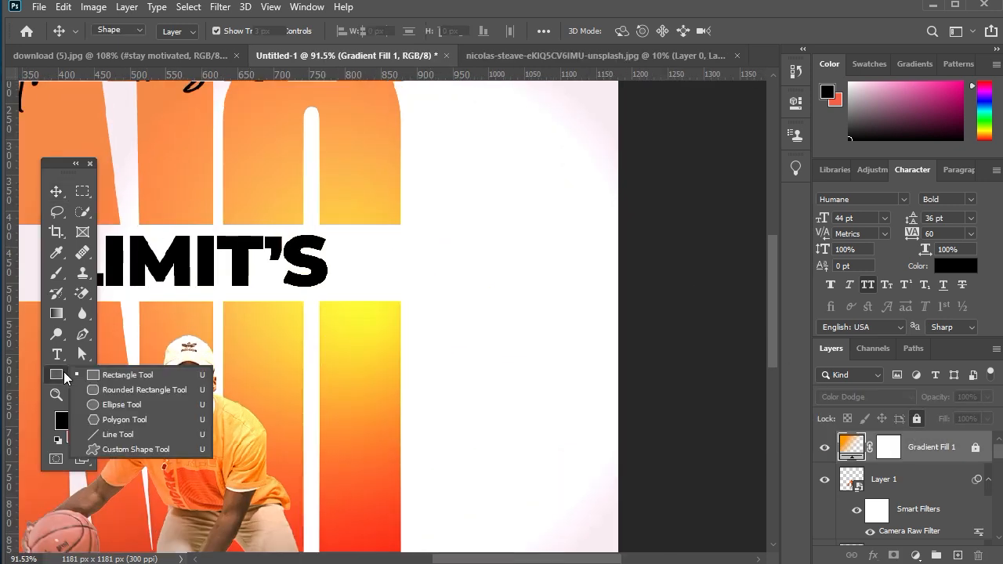
left_click(118, 389)
left_click_drag(438, 230, 571, 371)
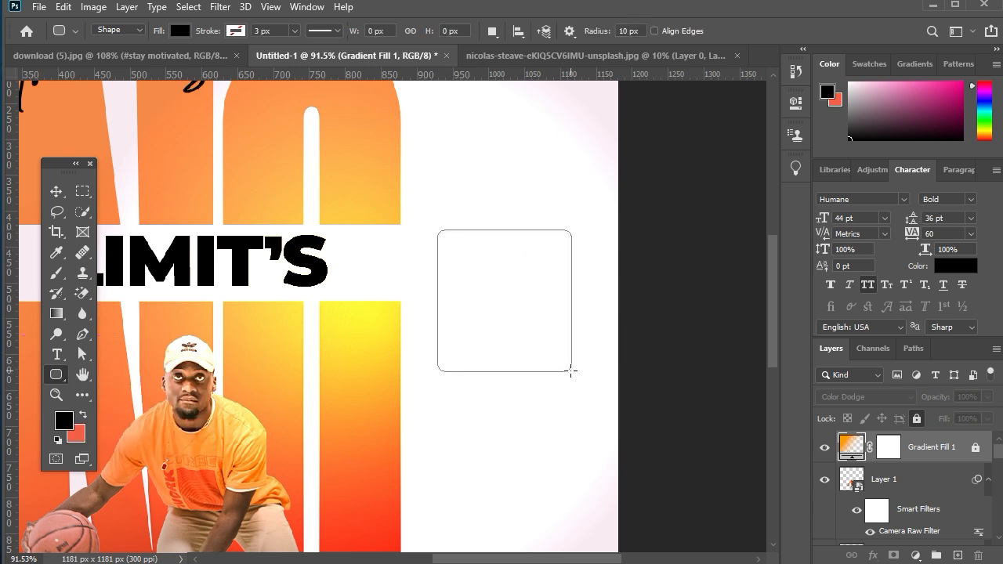
key("v")
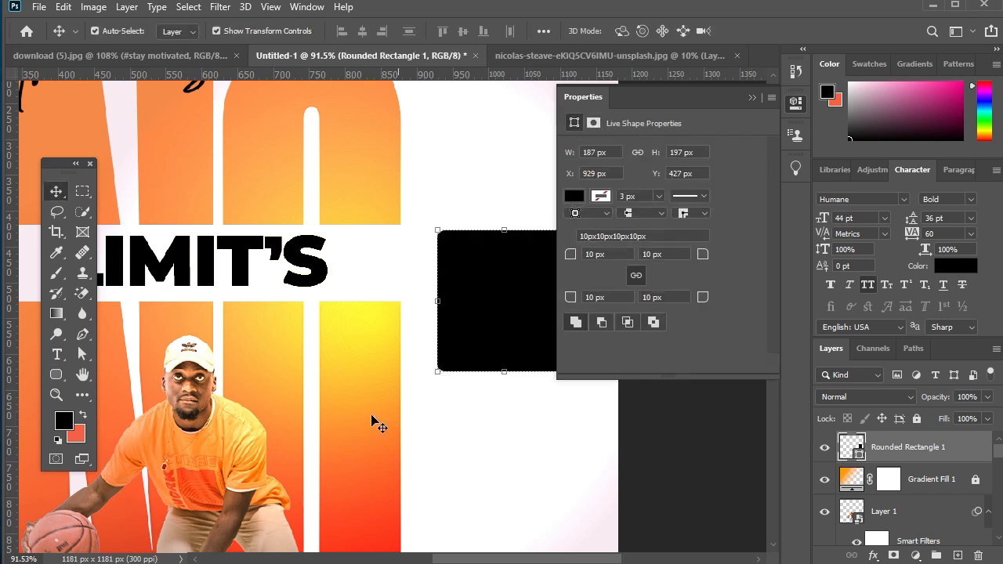
Step: Copy the layer style of the NO text and paste it onto the rounded rectangle
key("ctrl+0")
left_click(422, 451)
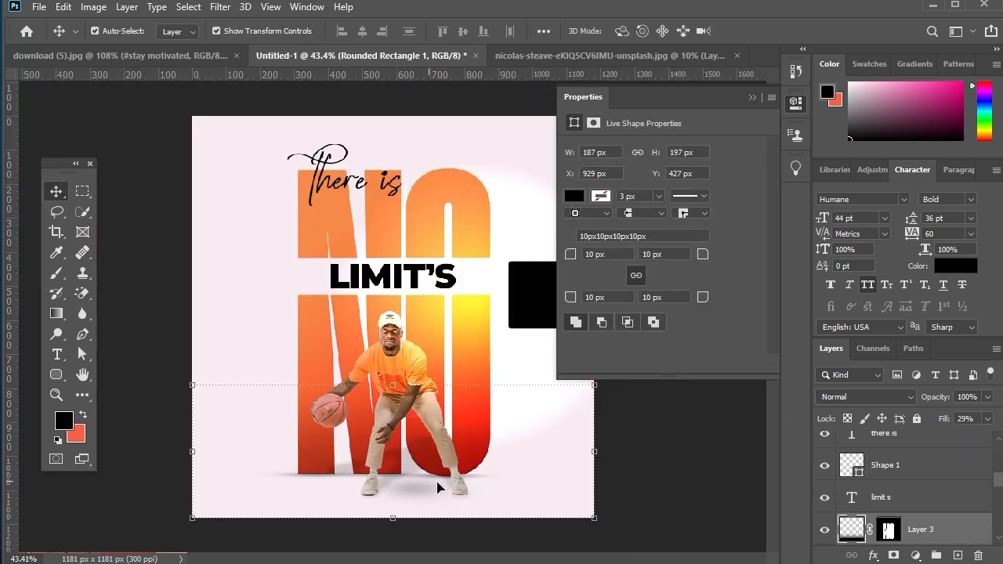
left_click(326, 333)
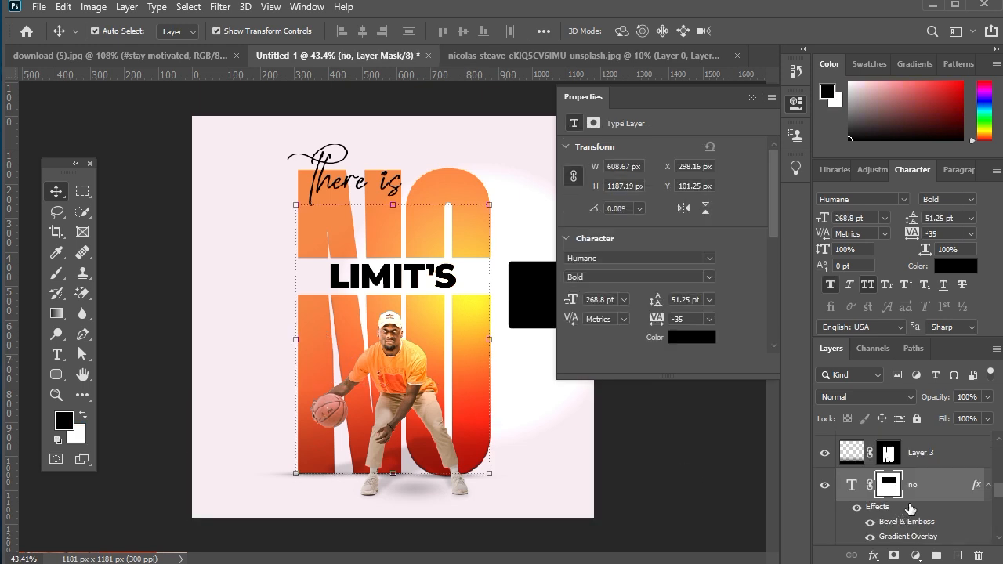
scroll(920, 531, "down", 1)
right_click(919, 505)
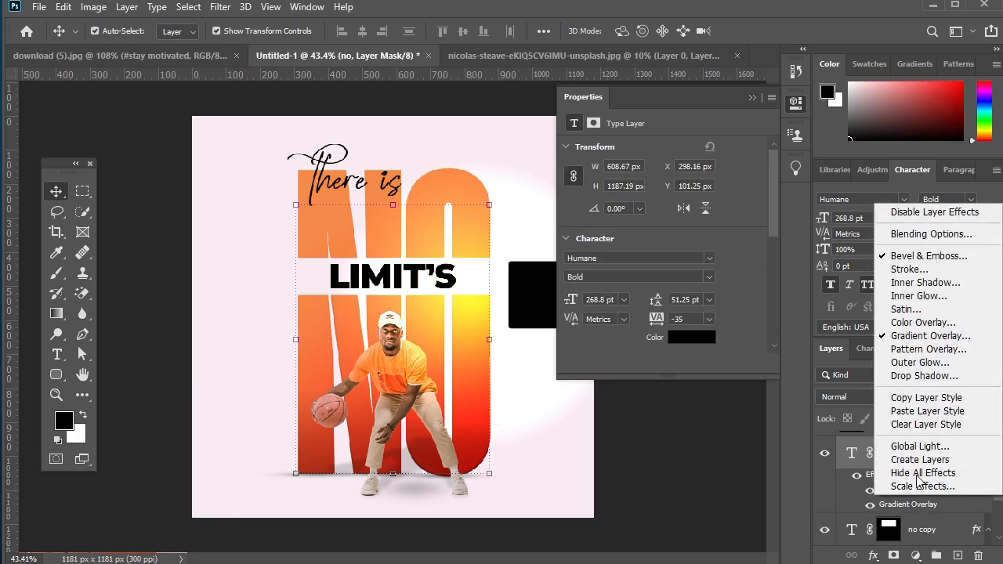
left_click(917, 397)
left_click(541, 306)
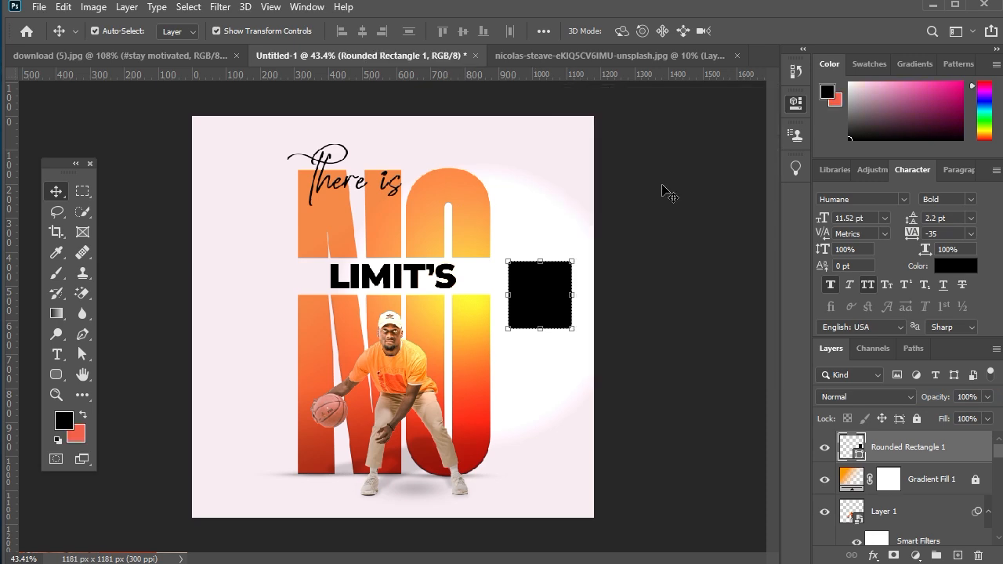
scroll(537, 290, "up", 3)
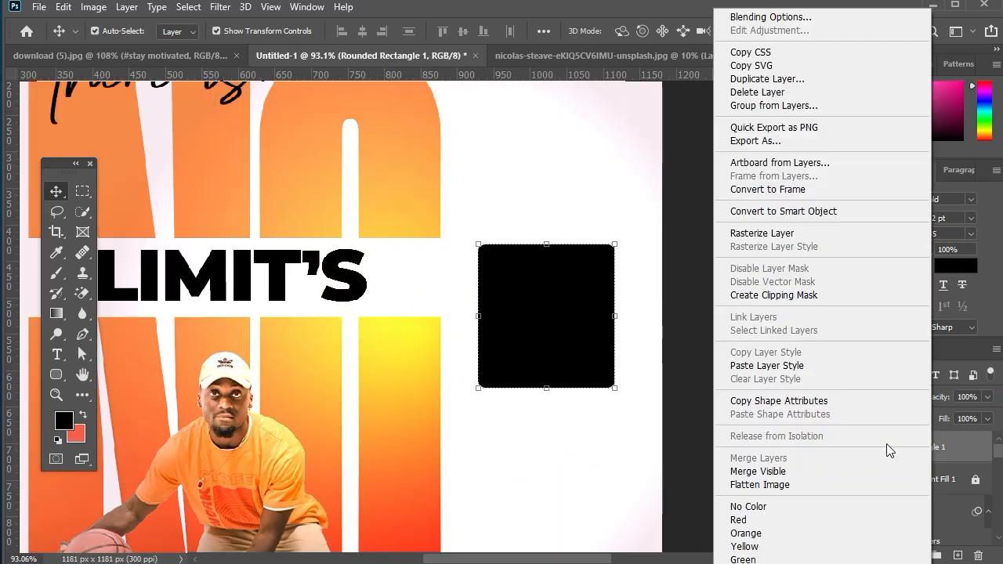
left_click(788, 367)
left_click(713, 384)
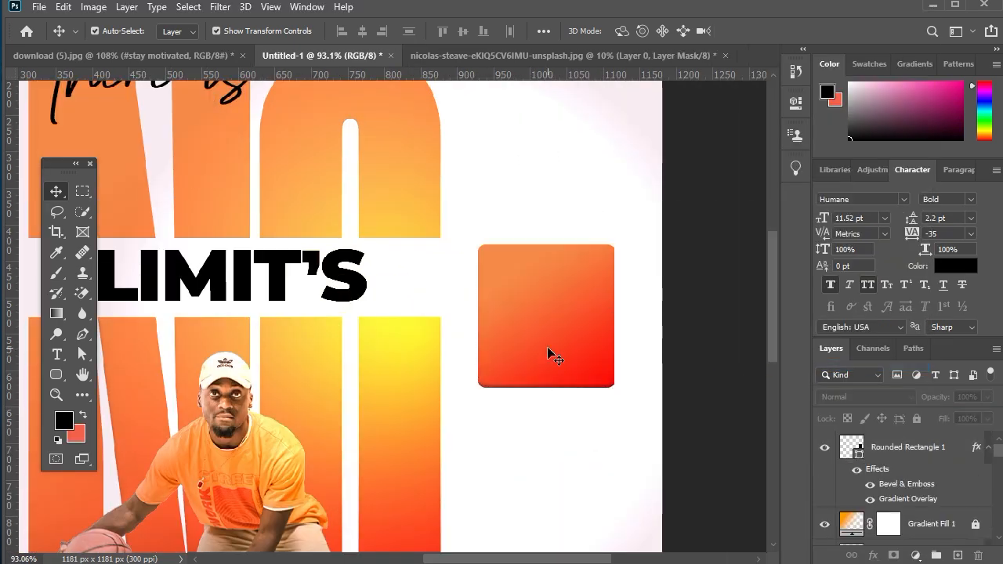
Step: Paste the #STAY MOTIVATED text, center it on the rounded rectangle and set its color to white, #ffffff
key("ctrl+v")
left_click_drag(365, 331, 573, 325)
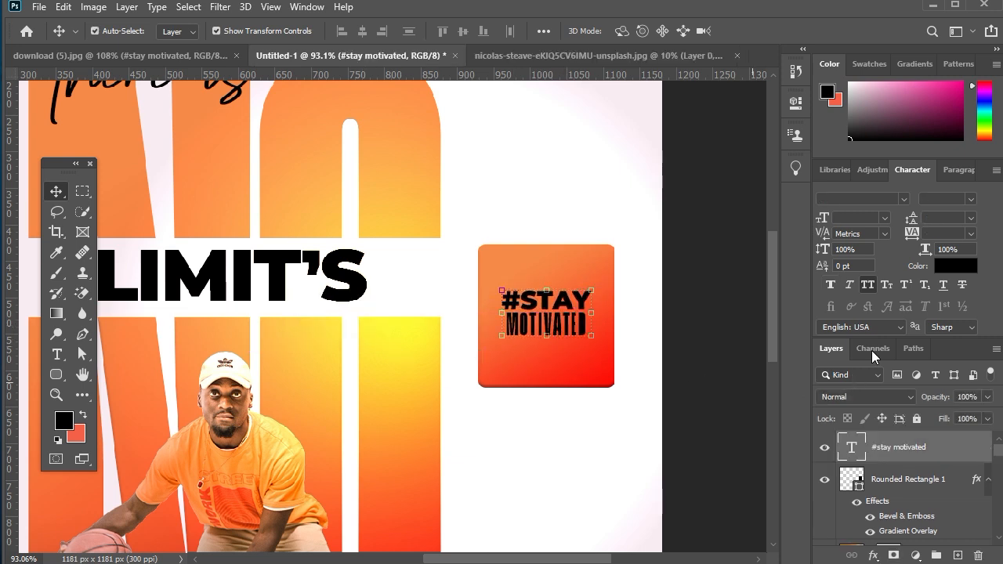
left_click(954, 266)
left_click(567, 216)
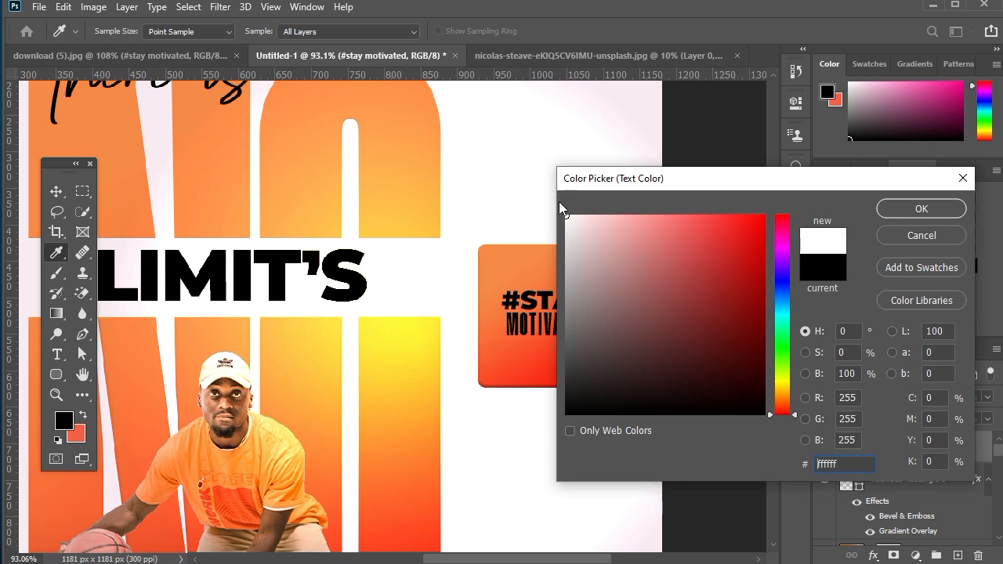
left_click(901, 211)
mouse_move(546, 342)
left_mouse_down()
mouse_move(546, 351)
mouse_move(546, 342)
left_mouse_up()
key("Return")
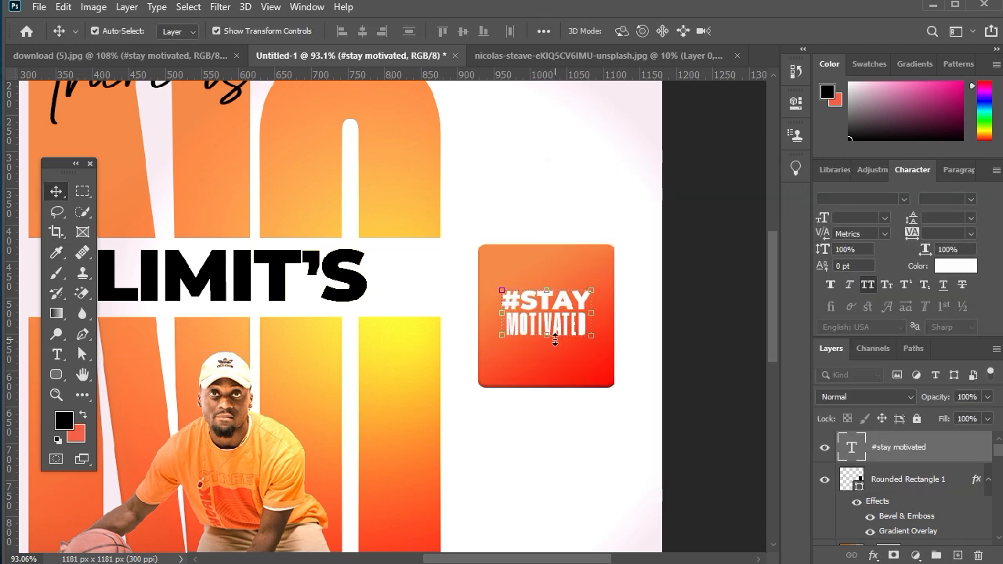
Step: Skew the rounded rectangle and its #STAY MOTIVATED text together by about -8.17° vertically
left_click(587, 334, "shift")
left_click_drag(720, 317, 722, 300)
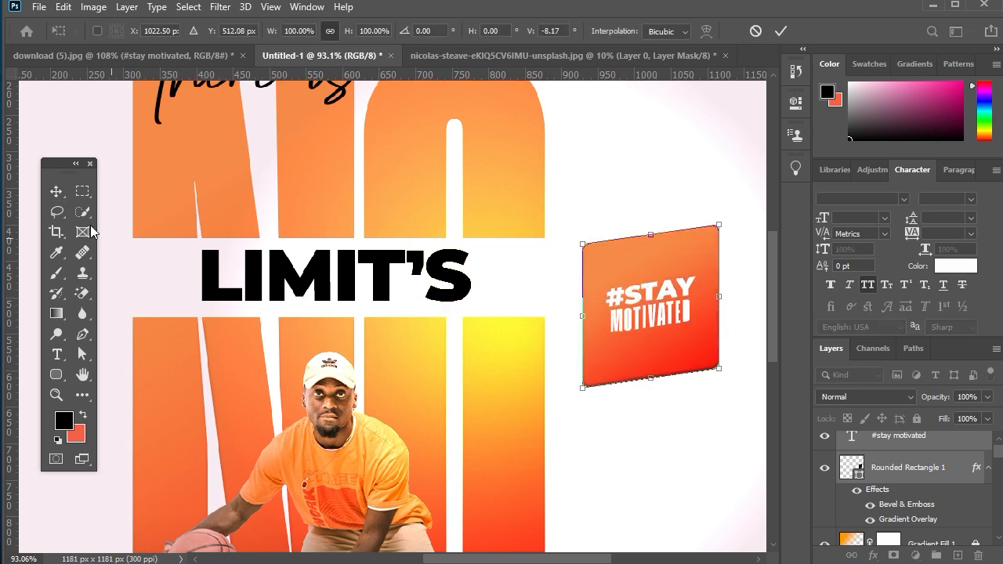
left_click(57, 192)
Step: Place the badge's text and rectangle layers beneath the Gradient Fill 1 glow and move the badge up beside the O
scroll(625, 341, "down", 3)
left_click_drag(650, 321, 647, 335)
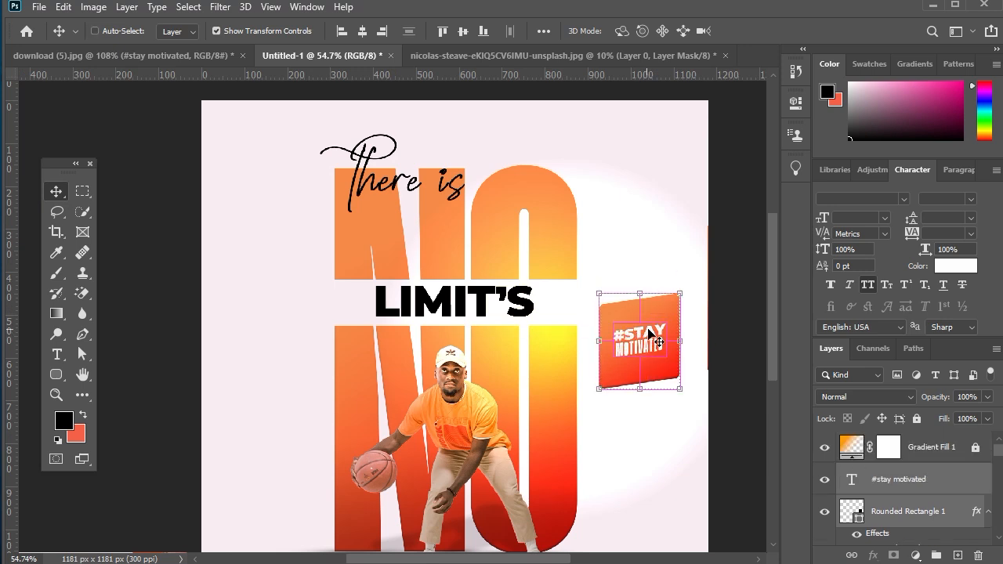
left_click_drag(648, 332, 662, 284)
Step: Give the #STAY MOTIVATED text a Multiply drop shadow at 118° and a 5 px Inner Bevel with 26% shadow opacity
scroll(702, 280, "up", 5)
scroll(470, 249, "up", 6)
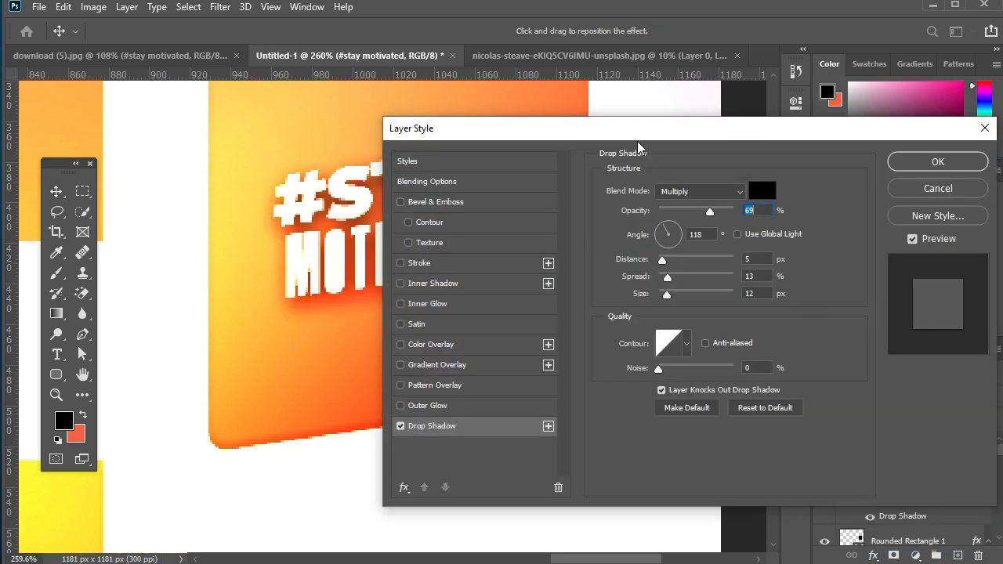
left_click_drag(631, 129, 776, 130)
mouse_move(798, 296)
left_mouse_down()
mouse_move(801, 281)
mouse_move(798, 296)
left_mouse_up()
left_click(618, 204)
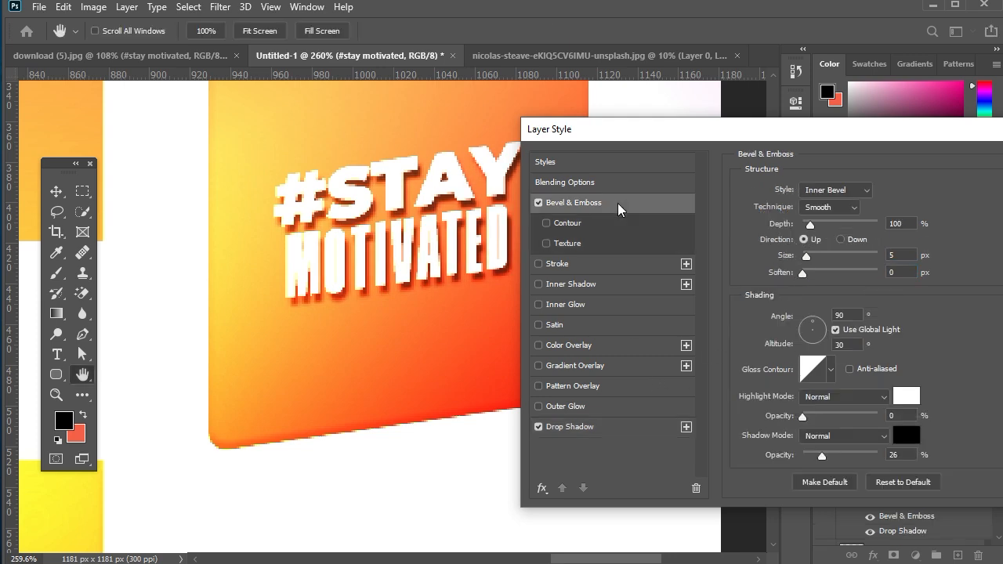
left_click_drag(778, 141, 604, 158)
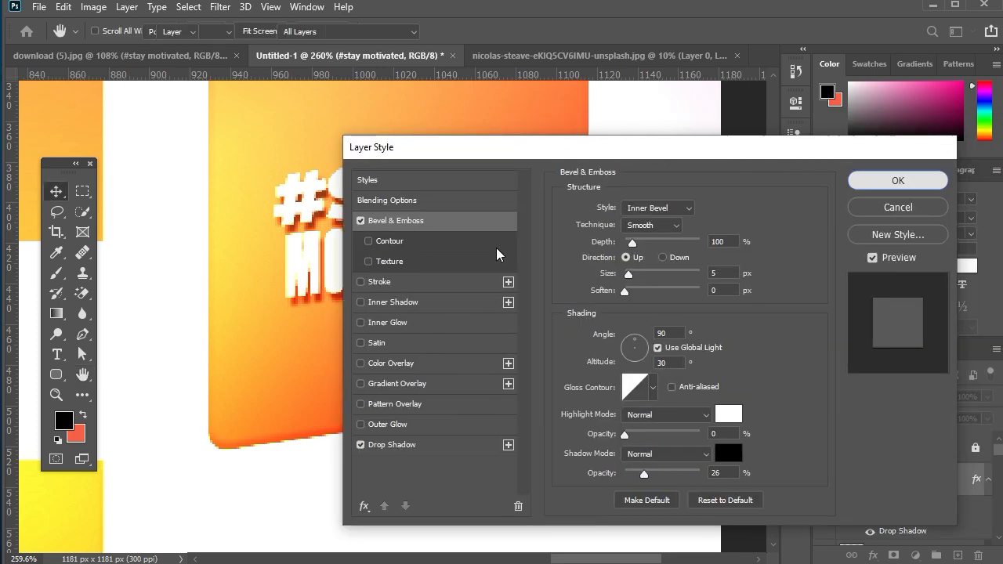
left_click(895, 179)
Step: Select all the poster's elements, nudge them slightly to the left and deselect them
scroll(546, 280, "down", 3)
scroll(540, 273, "down", 7)
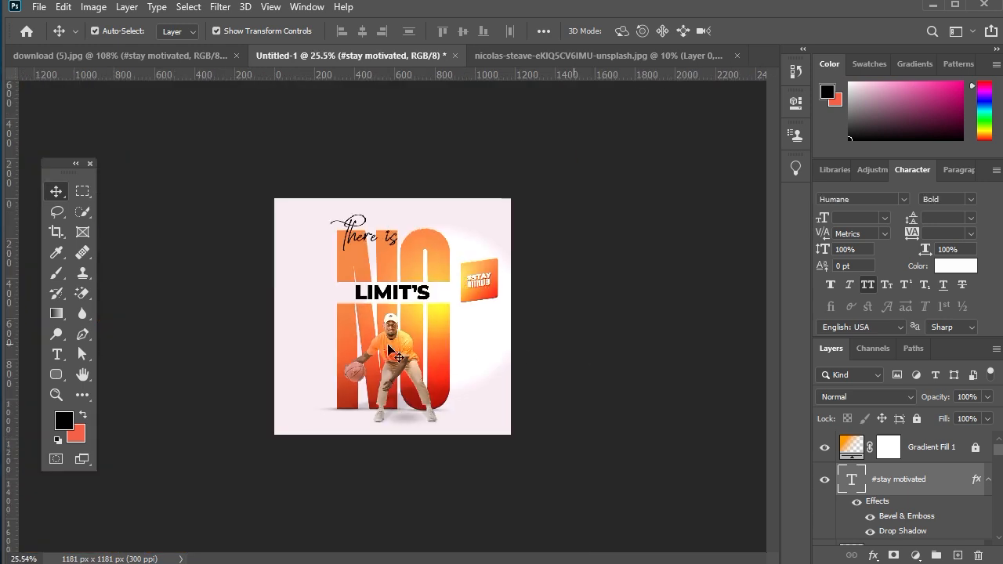
scroll(326, 250, "up", 1)
left_click(280, 193)
left_click_drag(293, 171, 509, 442)
key("shift+Left")
key("shift+Left")
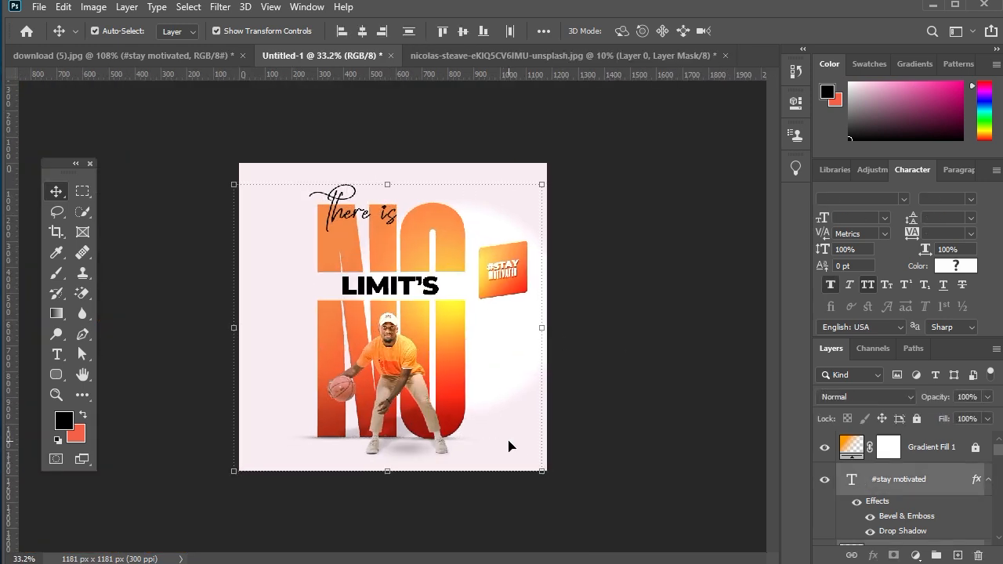
left_click(594, 439)
scroll(478, 397, "up", 1)
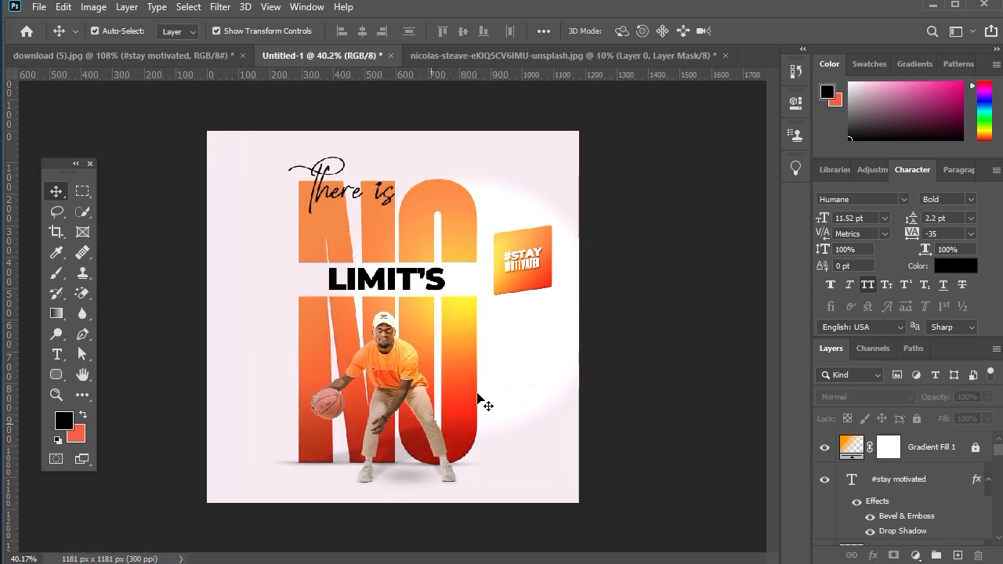
Step: Unlock the Gradient Fill 1 glow layer and duplicate it
left_click(517, 279)
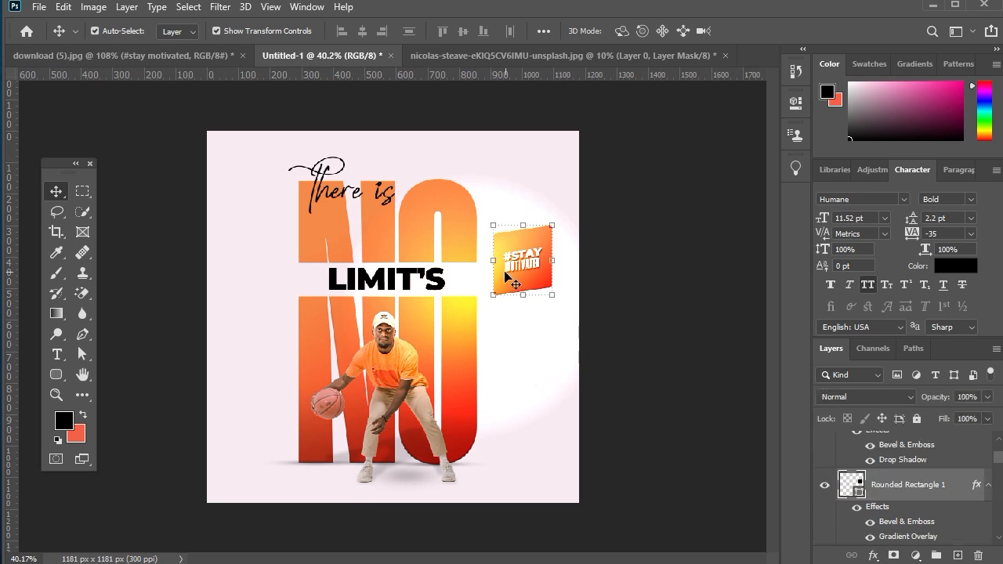
scroll(940, 501, "up", 3)
left_click(974, 448)
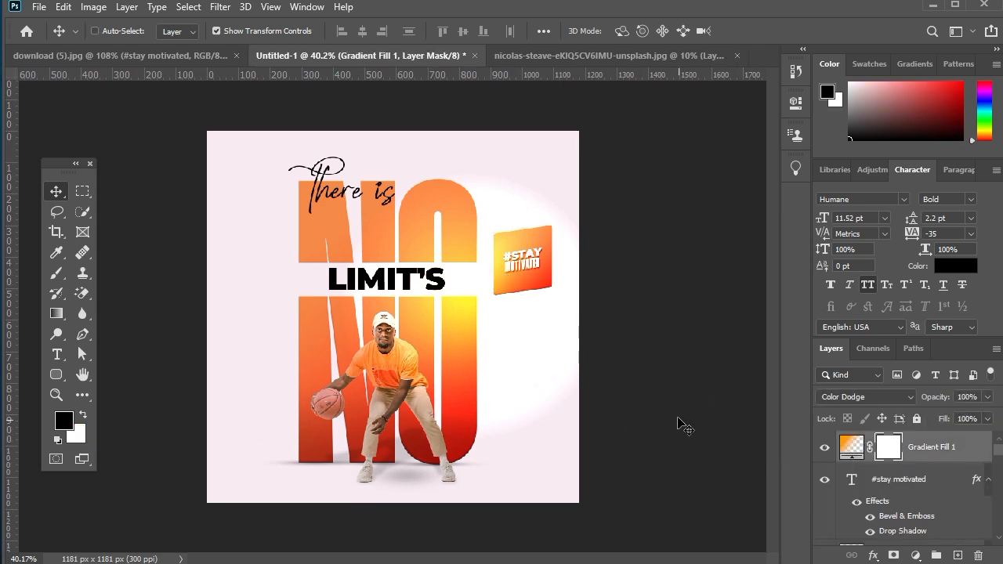
key("ctrl+j")
Step: Reposition the duplicate radial glow at the poster's upper-left corner and set its scale to 57%
double_click(852, 448)
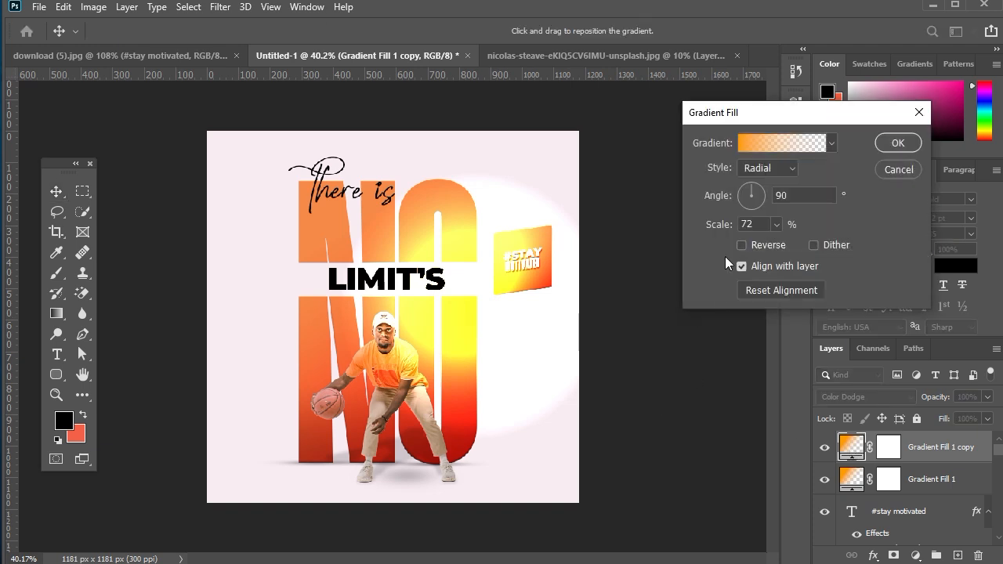
left_click_drag(444, 266, 267, 375)
left_click_drag(770, 242, 773, 244)
left_click_drag(290, 399, 307, 148)
left_click_drag(724, 229, 741, 224)
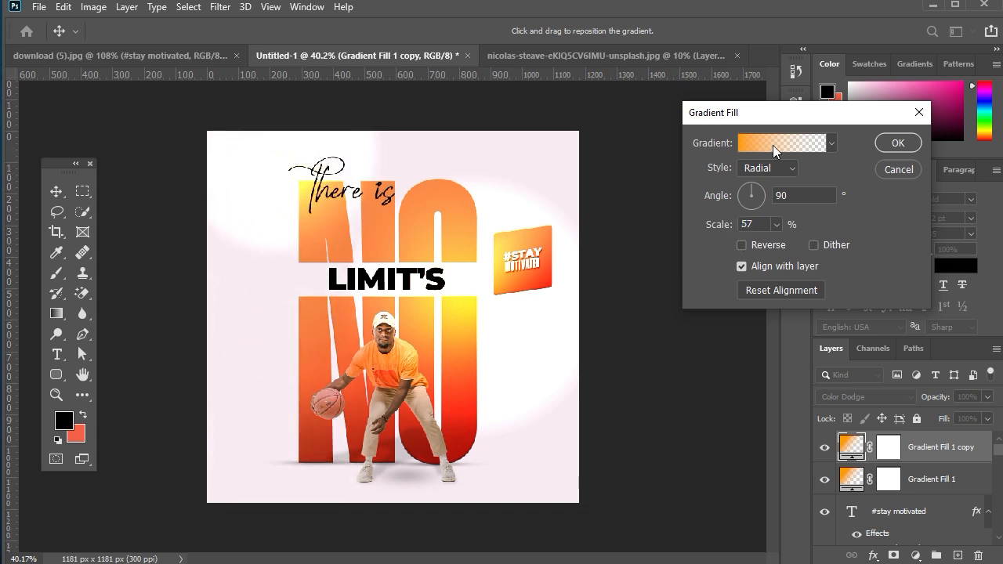
left_click(896, 143)
Step: Stamp all visible layers into a new top layer and convert it to a smart object
scroll(376, 343, "down", 2)
key("shift+ctrl+alt+e")
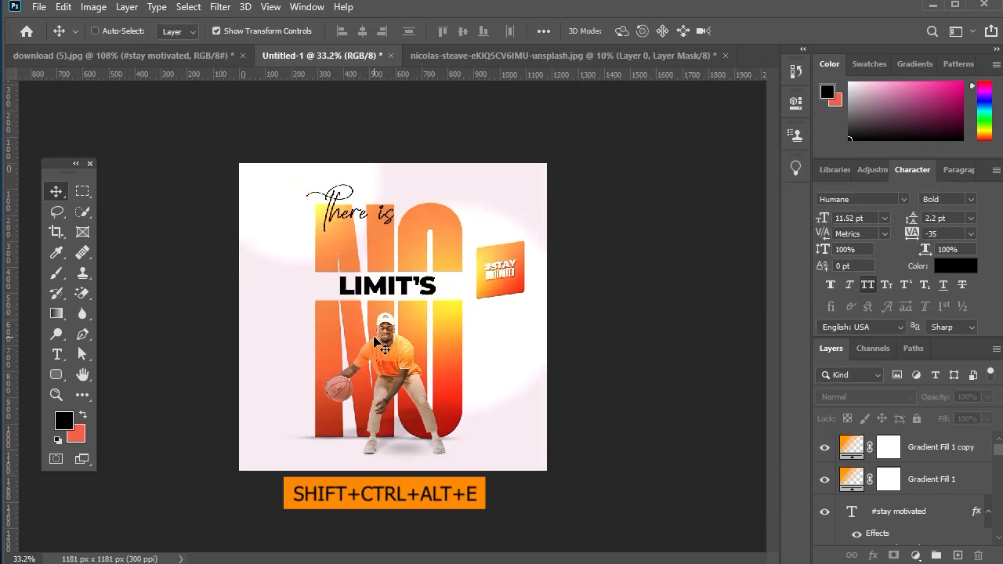
right_click(912, 444)
left_click(794, 214)
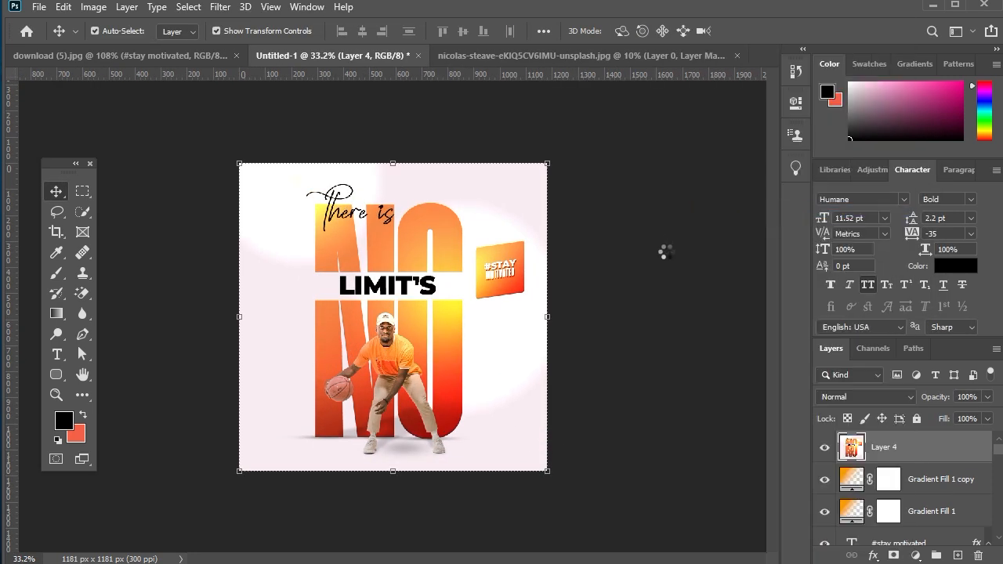
Step: Adjust the merged layer in the Camera Raw Filter with Temperature +5, Contrast +7, Highlights +8, Shadows -14, Whites +11 and Clarity -10
left_click(220, 6)
left_click(258, 100)
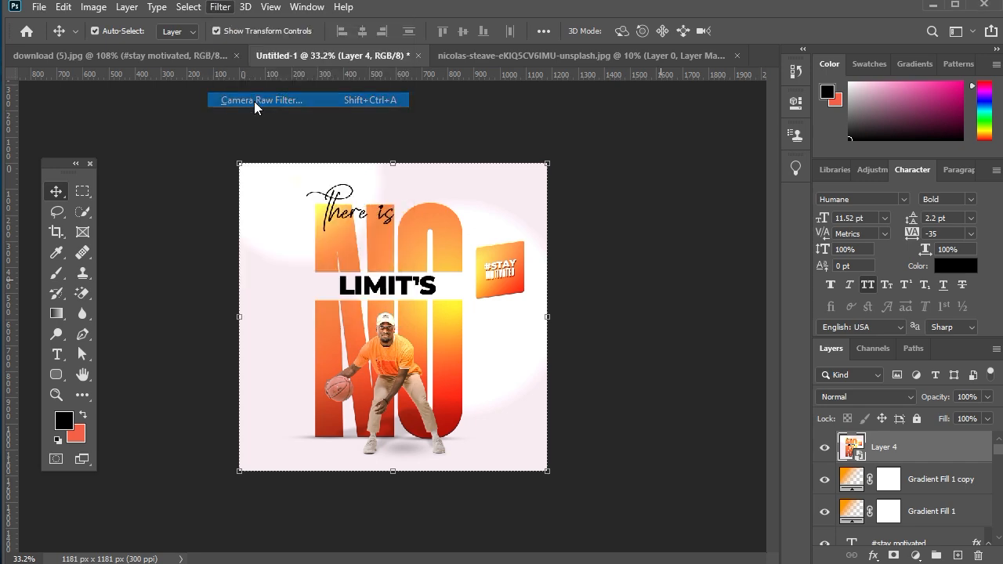
left_click_drag(865, 326, 869, 327)
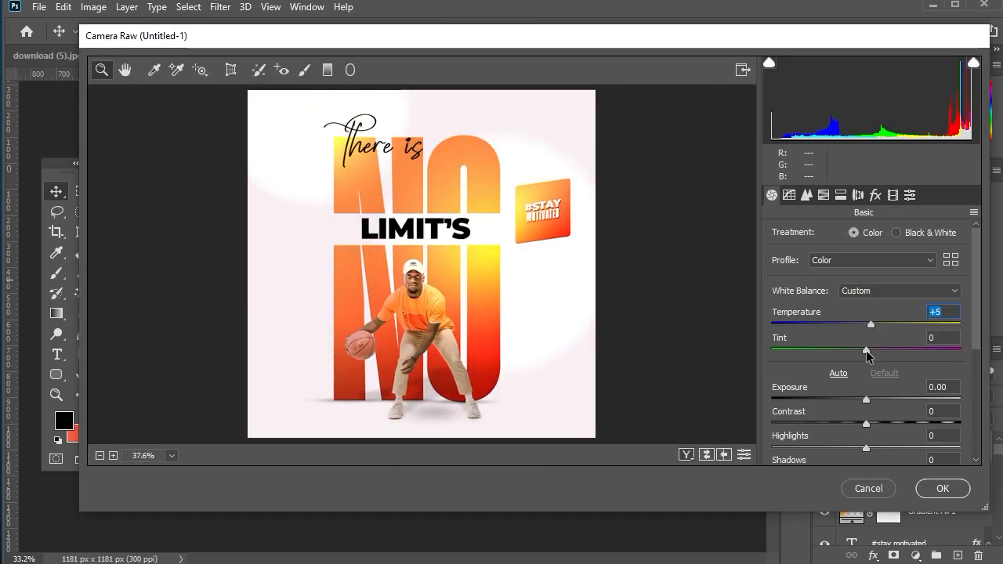
left_click_drag(868, 421, 865, 400)
scroll(871, 419, "down", 2)
scroll(870, 378, "down", 3)
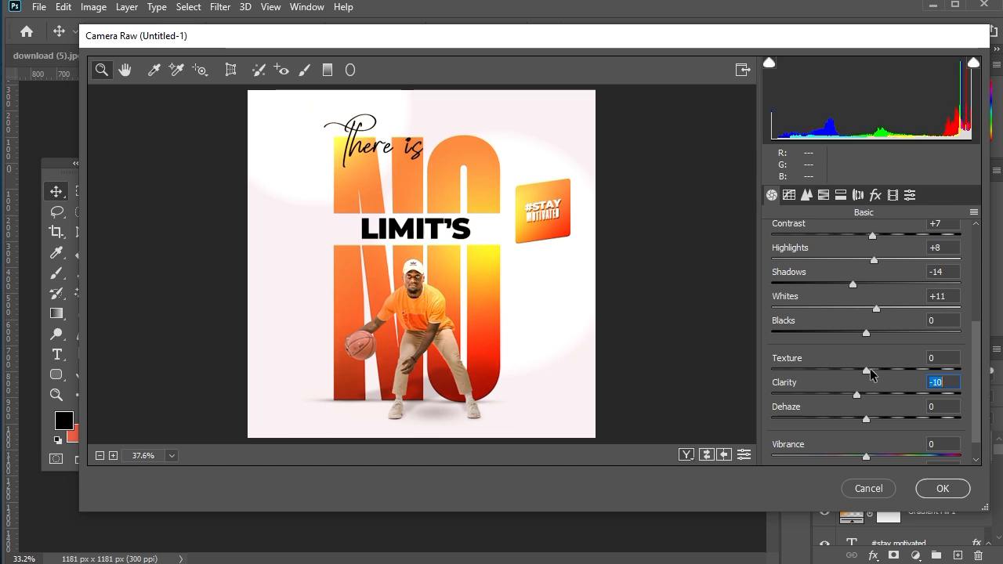
Step: Set Texture to +5 and Saturation to +7, and apply the Camera Raw Filter
scroll(874, 369, "down", 1)
left_click(874, 455)
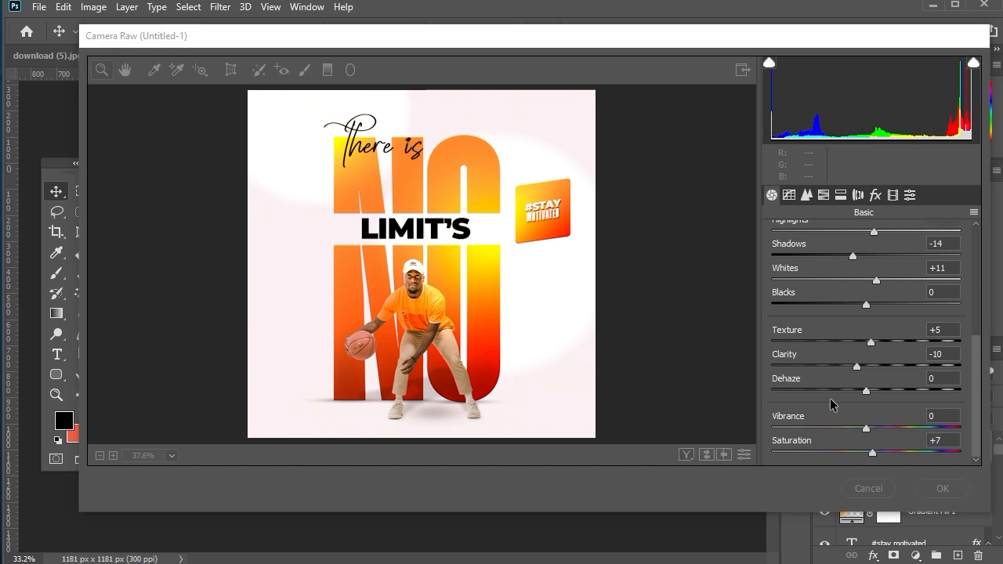
key("Return")
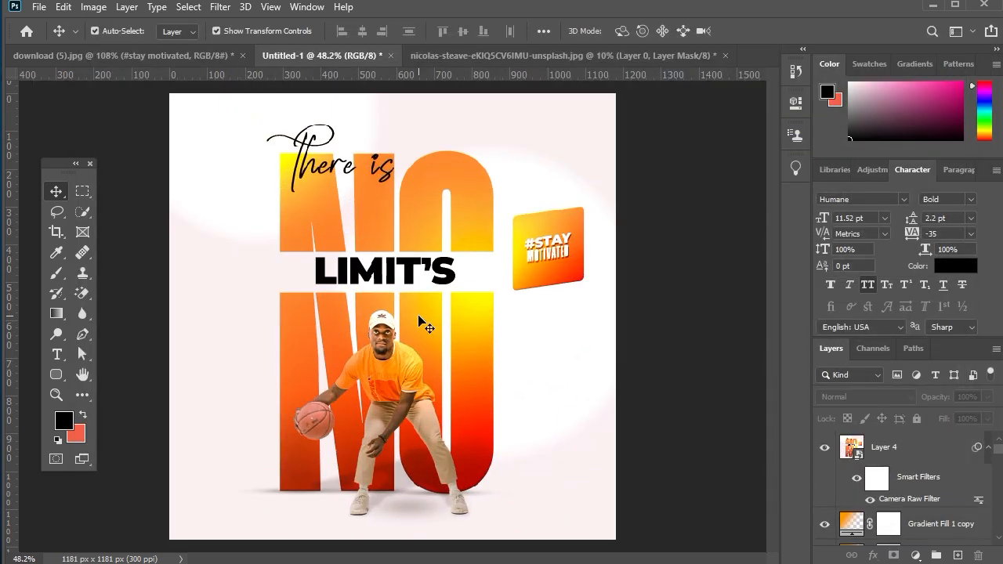